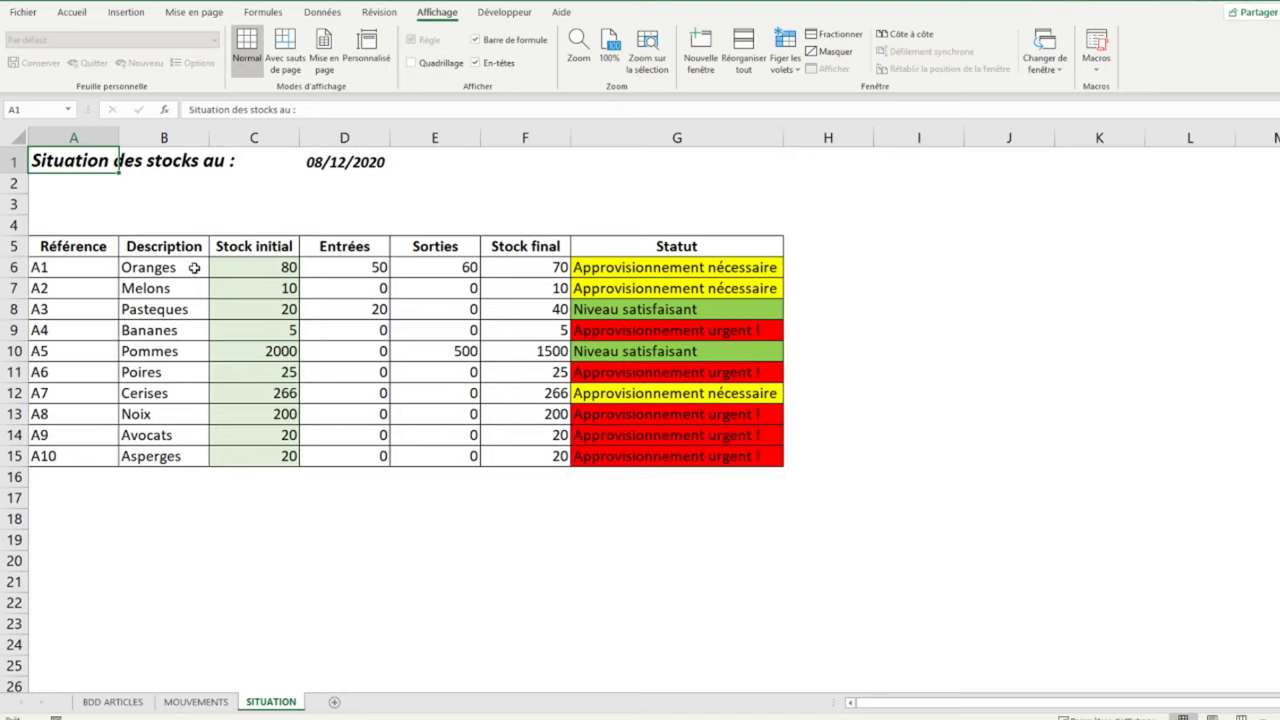
Review the SITUATION sheet formulas for Oranges in C6, E6, F6 and G6
{"action": "left_click", "coordinate": [245, 266]}
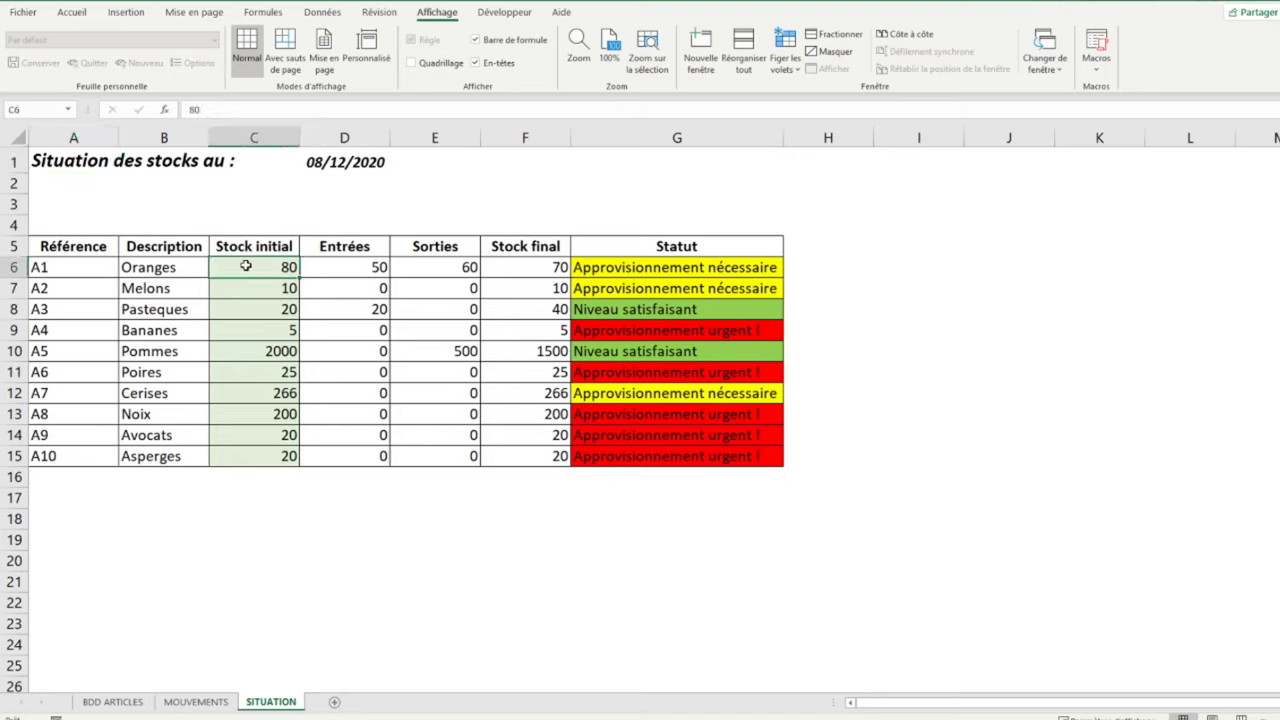
{"action": "left_click", "coordinate": [345, 266]}
{"action": "left_click", "coordinate": [440, 267]}
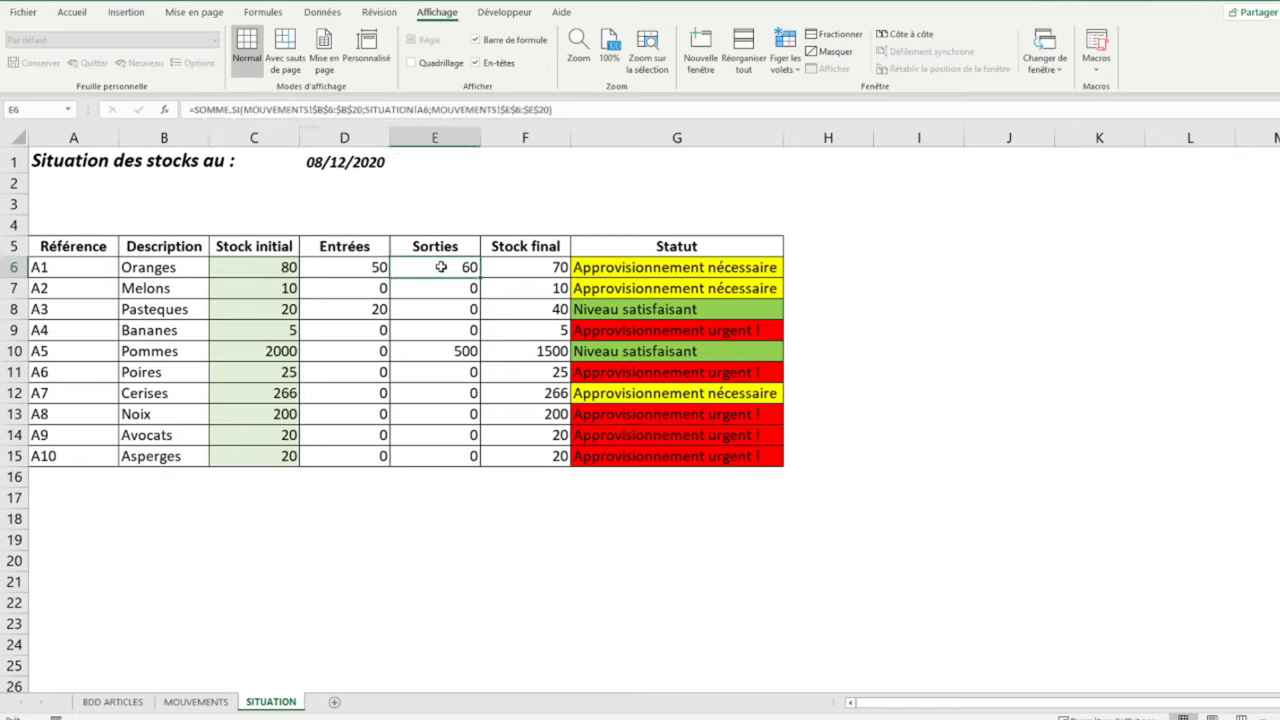
{"action": "left_click", "coordinate": [513, 265]}
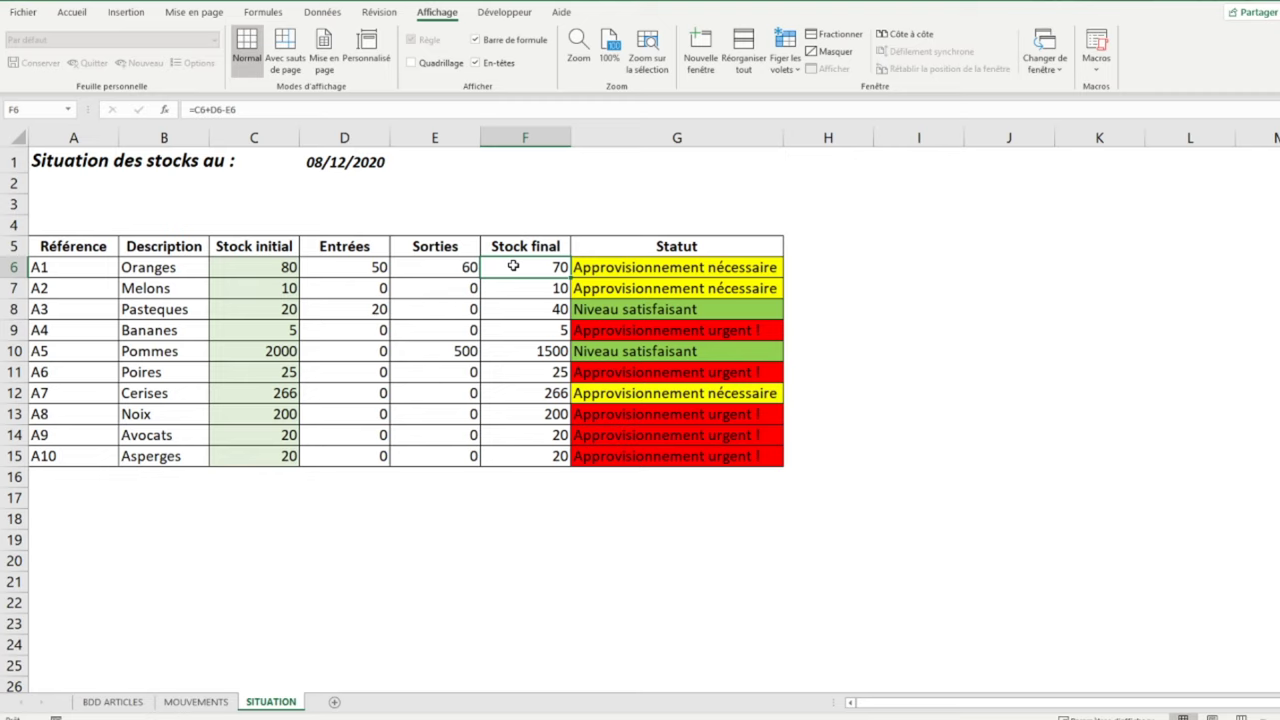
{"action": "left_click", "coordinate": [597, 269]}
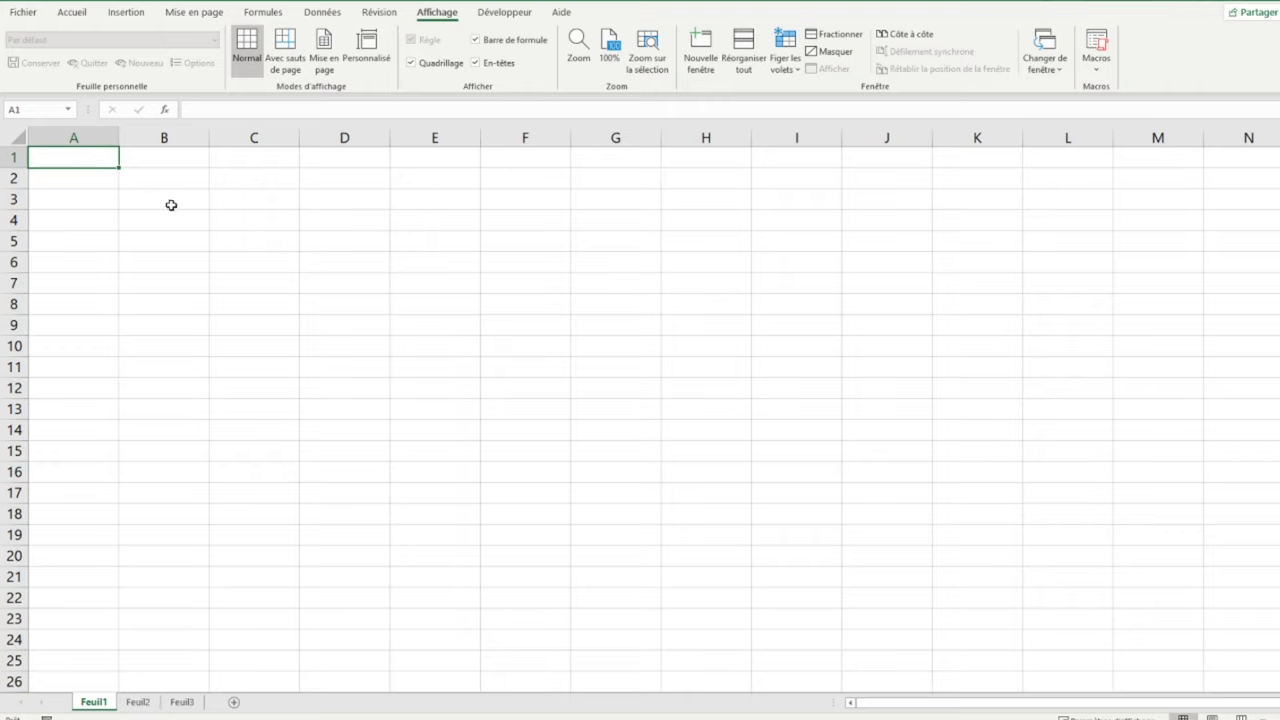
Enter the title 'Base de données' in A1 and make it bold, italic, 14 pt
{"action": "type", "text": "Base de données"}
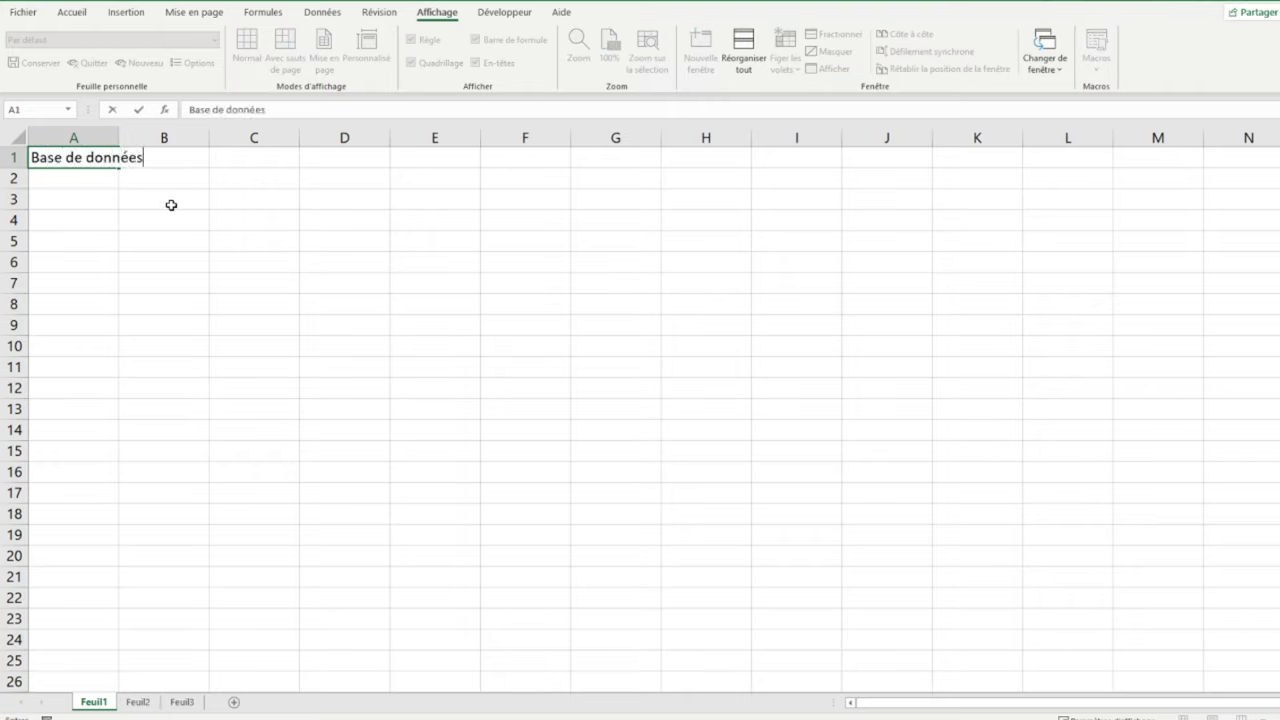
{"action": "key", "text": "Return"}
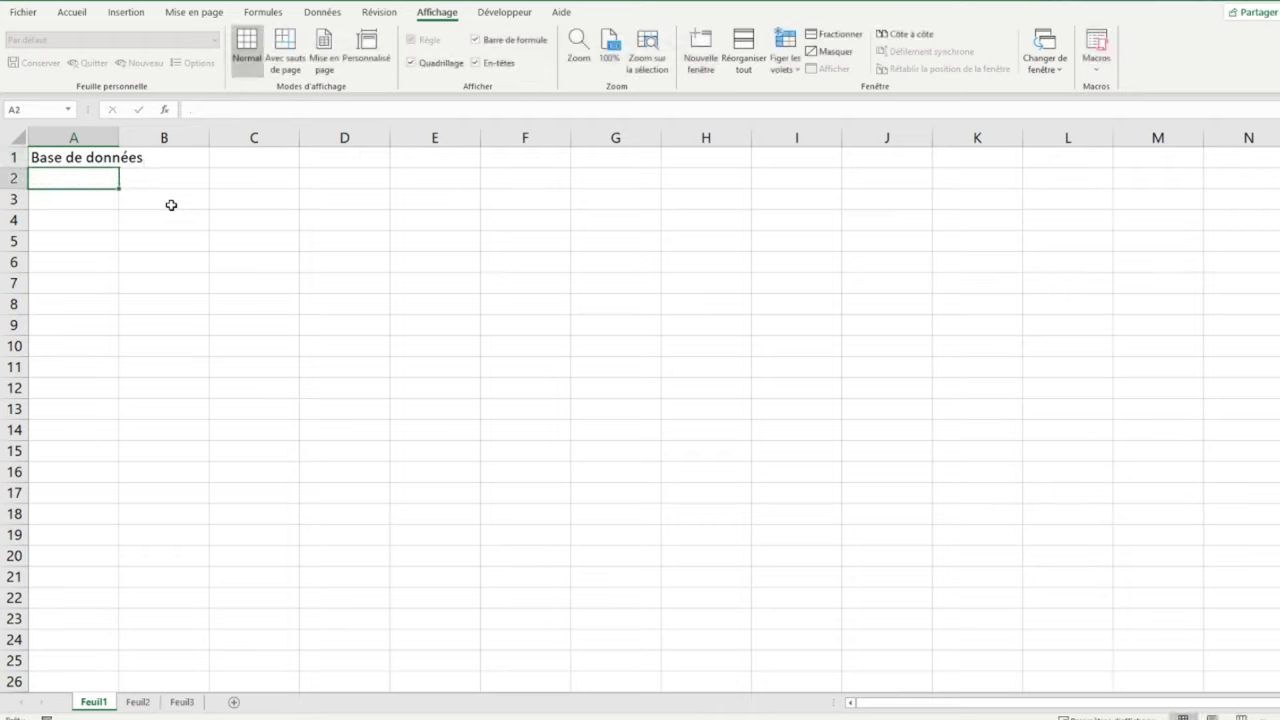
{"action": "key", "text": "Up"}
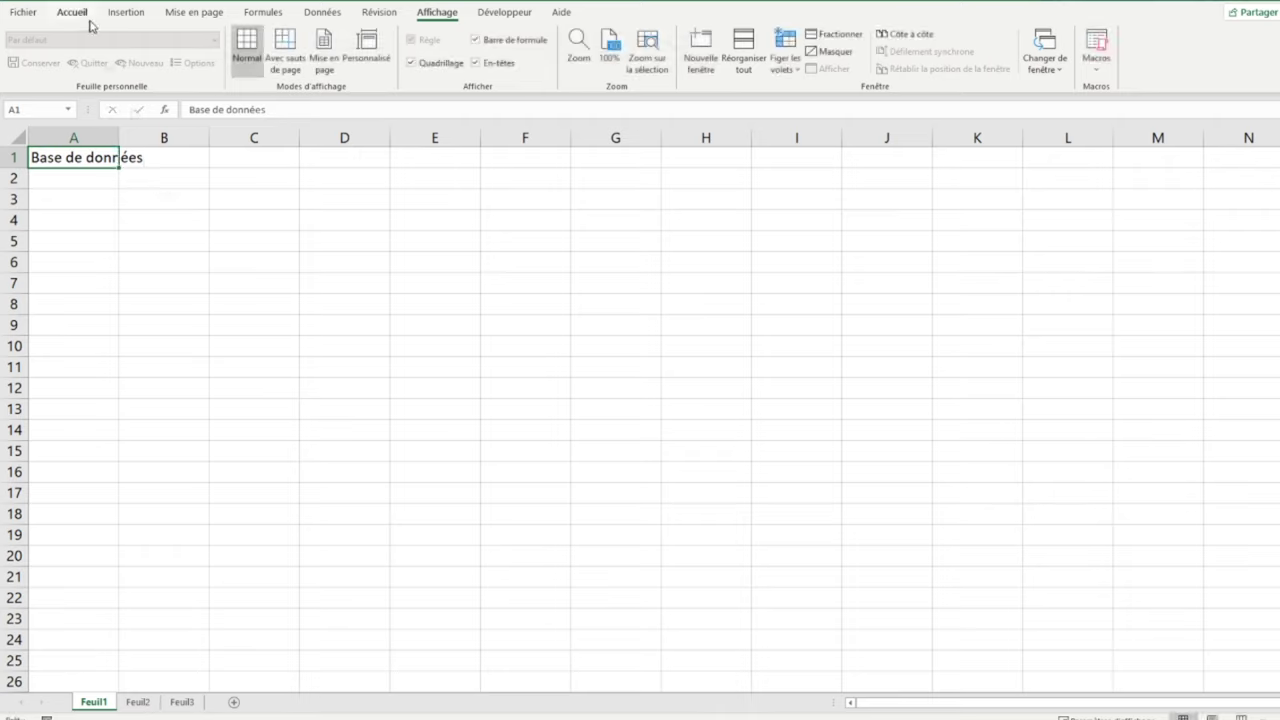
{"action": "left_click", "coordinate": [86, 15]}
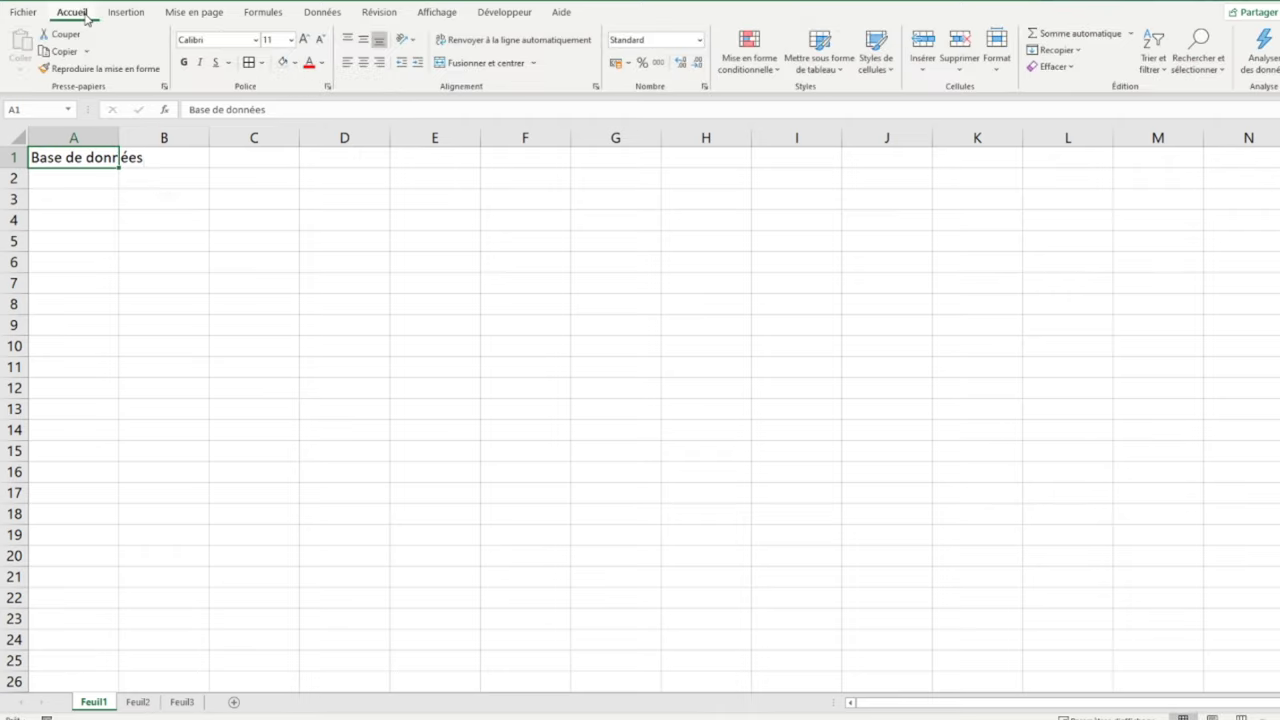
{"action": "left_click", "coordinate": [184, 62]}
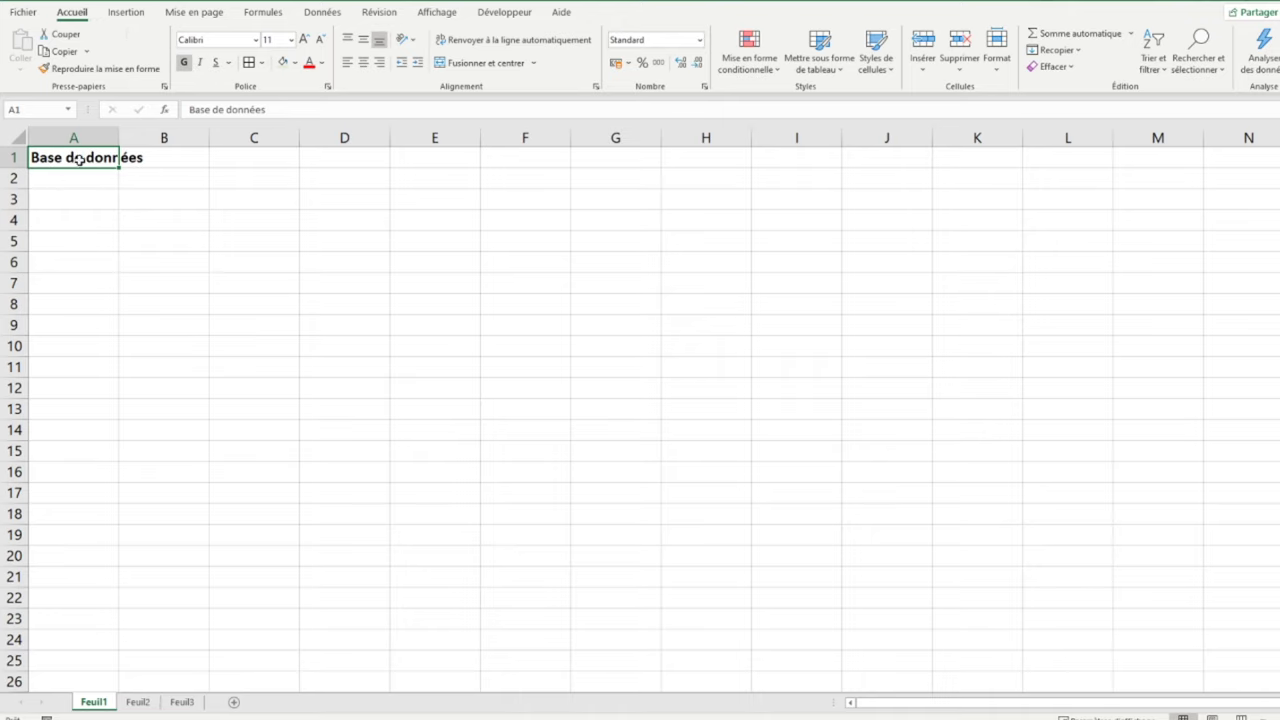
{"action": "left_click", "coordinate": [301, 40]}
{"action": "left_click", "coordinate": [301, 40]}
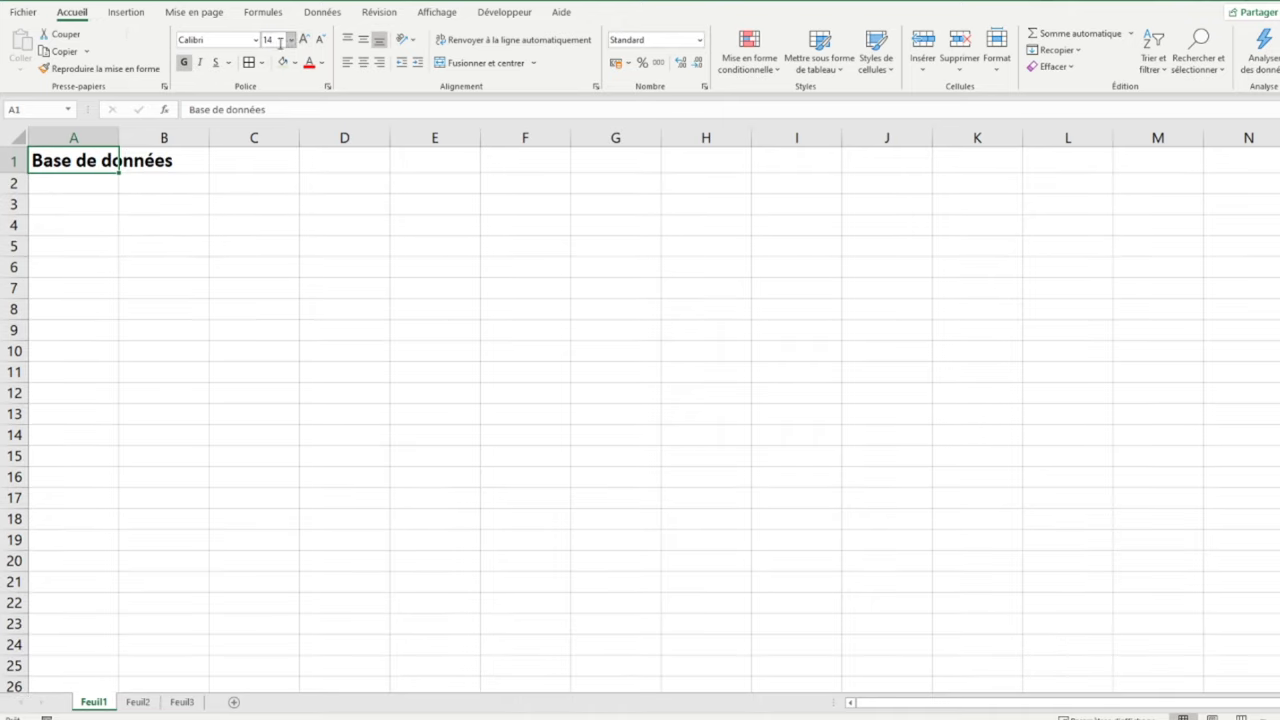
{"action": "left_click", "coordinate": [202, 64]}
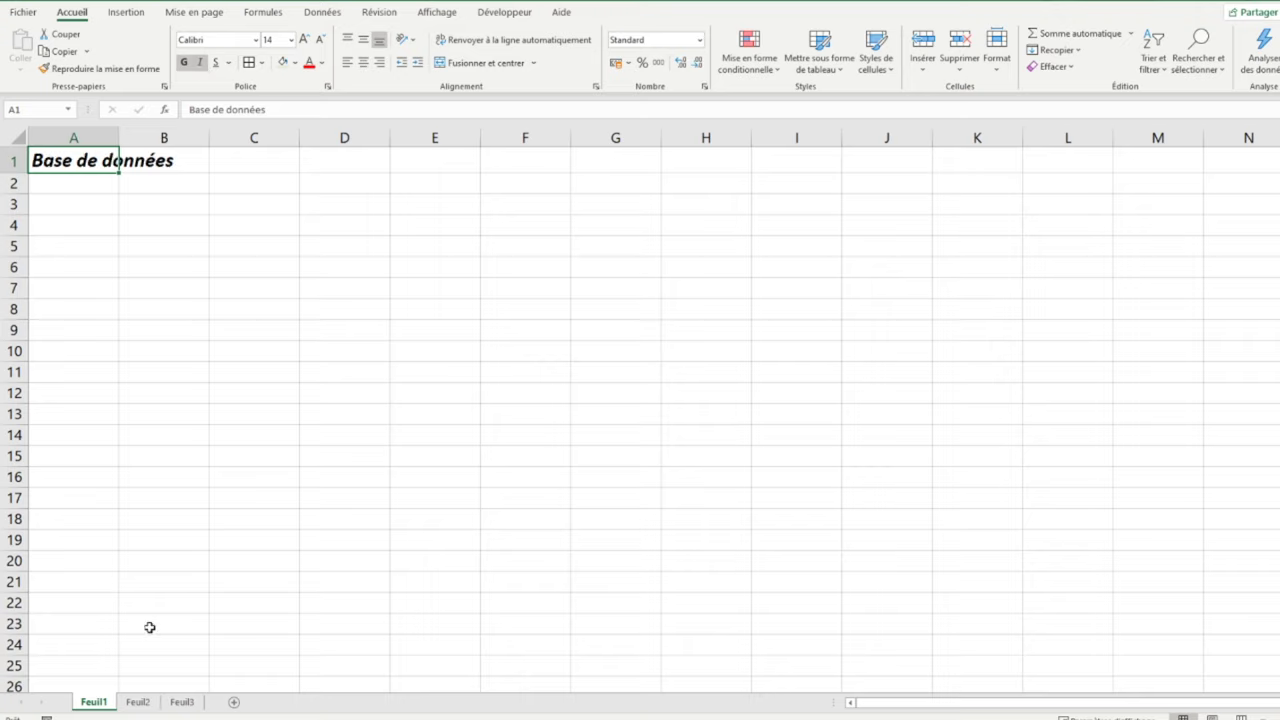
Rename the first sheet to BDD ARTICLES
{"action": "left_click_drag", "start_coordinate": [103, 706], "coordinate": [282, 530]}
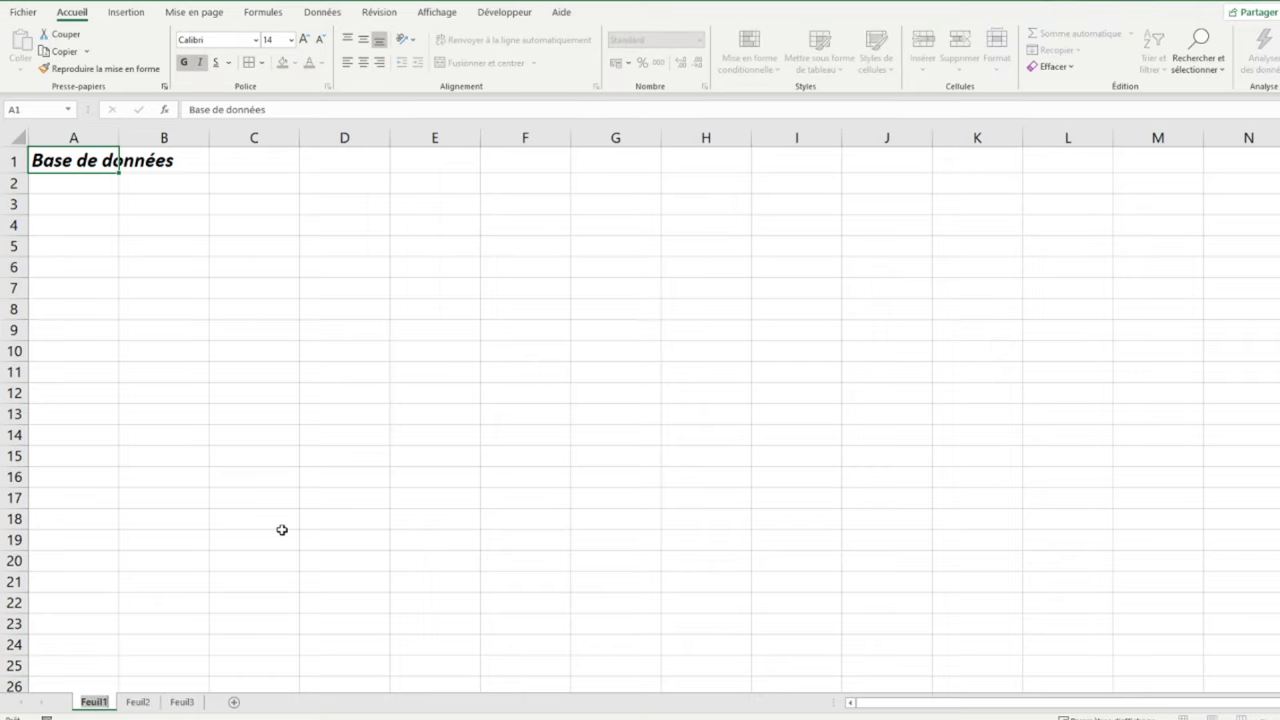
{"action": "type", "text": "BDD A"}
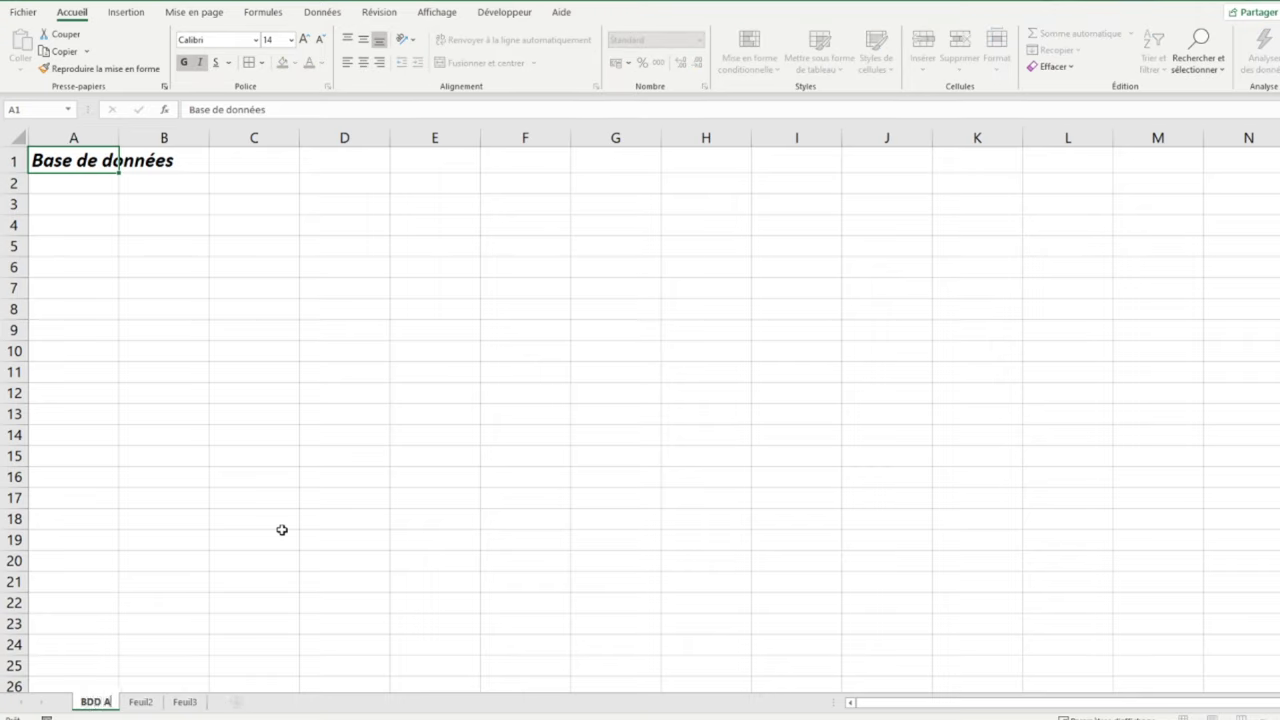
{"action": "type", "text": "RTICLES"}
{"action": "key", "text": "Return"}
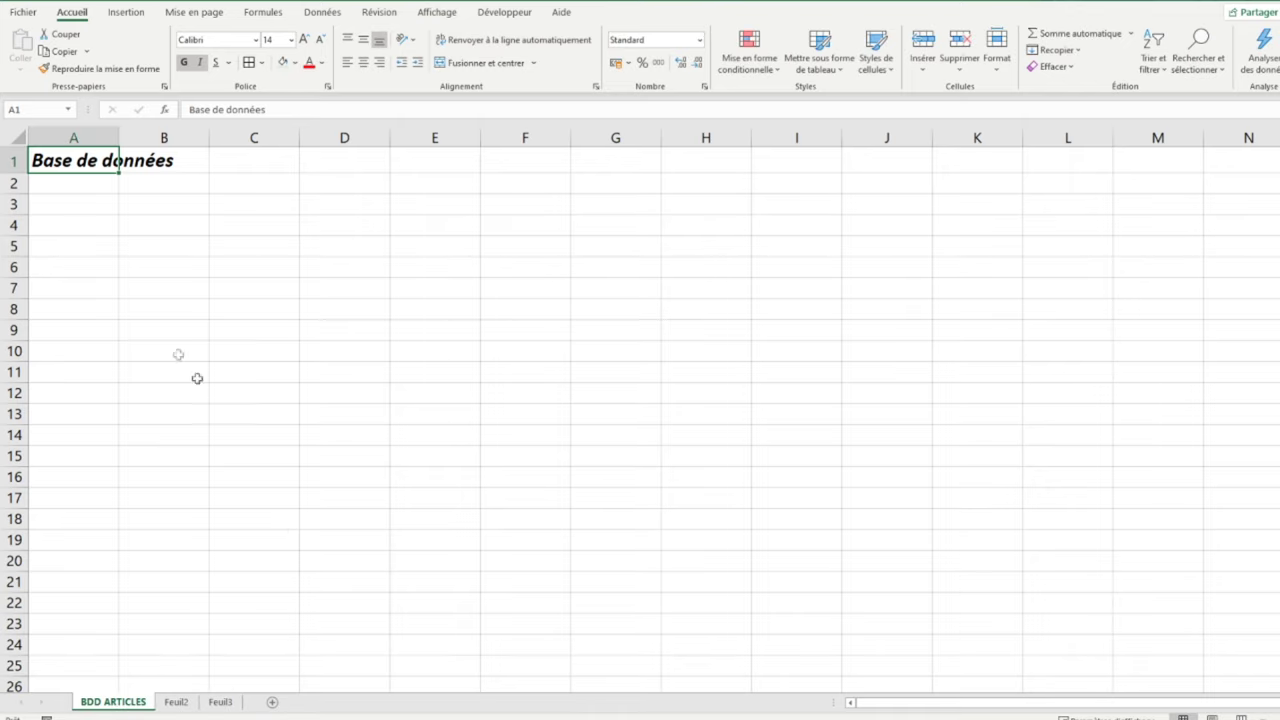
{"action": "left_click", "coordinate": [78, 242]}
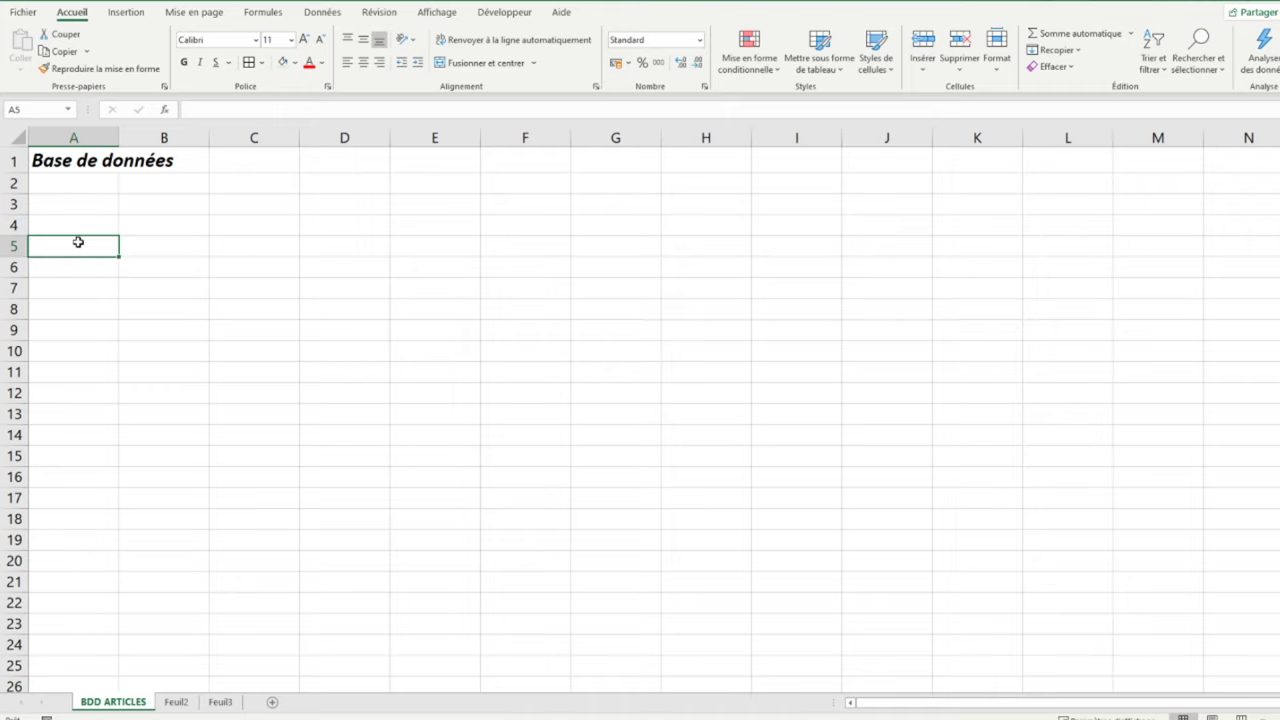
Enter headers Référence, Description and Stock critique in A5:C5
{"action": "type", "text": "Référence"}
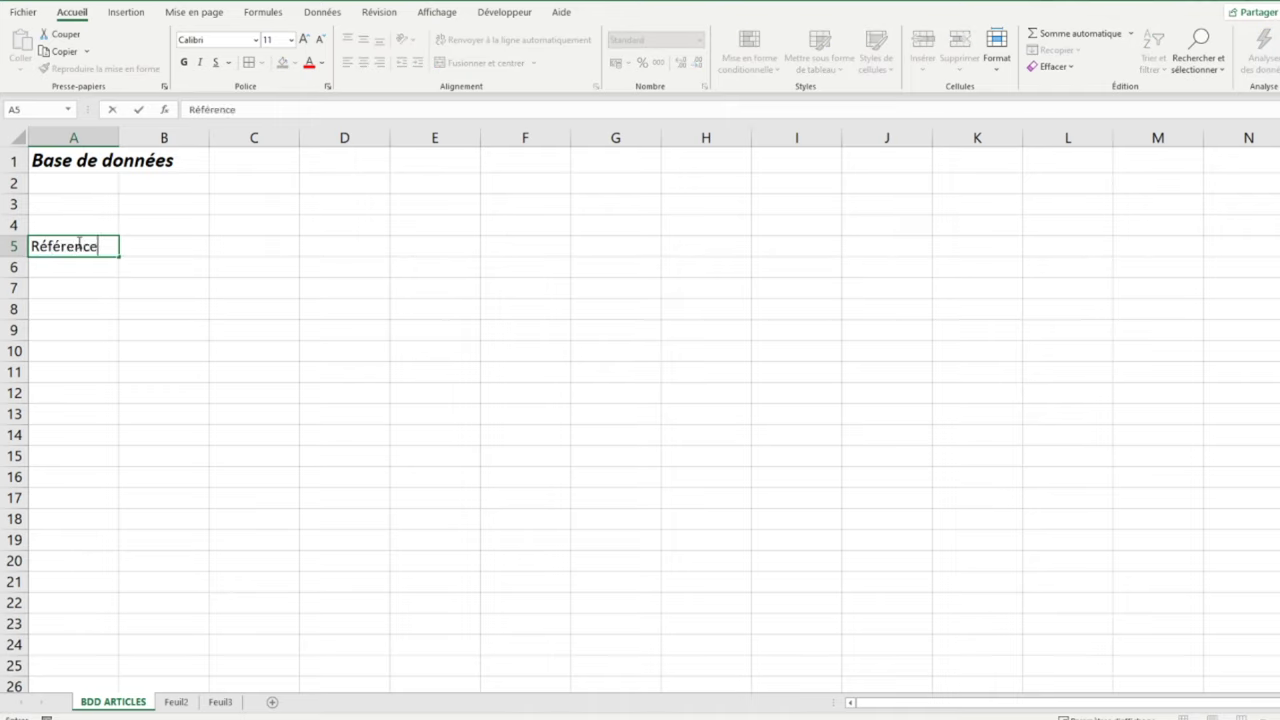
{"action": "key", "text": "Tab"}
{"action": "type", "text": "Description"}
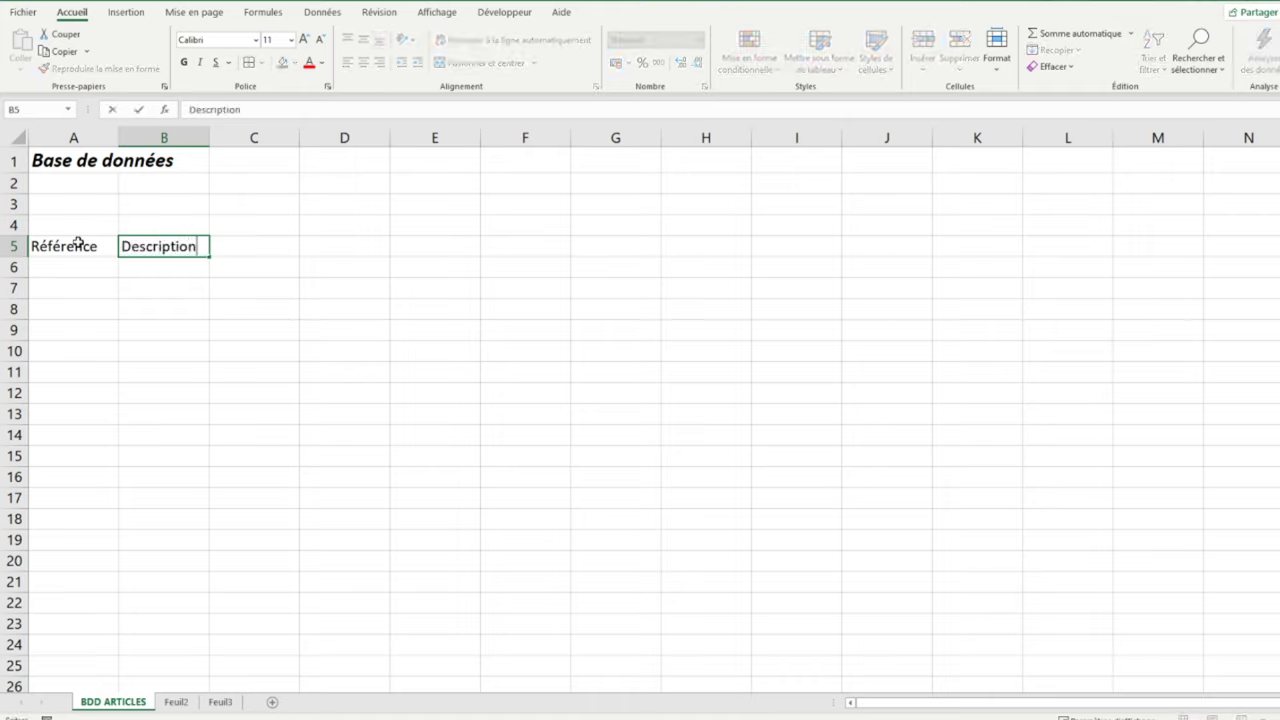
{"action": "key", "text": "Tab"}
{"action": "type", "text": "Stock critique"}
{"action": "key", "text": "Return"}
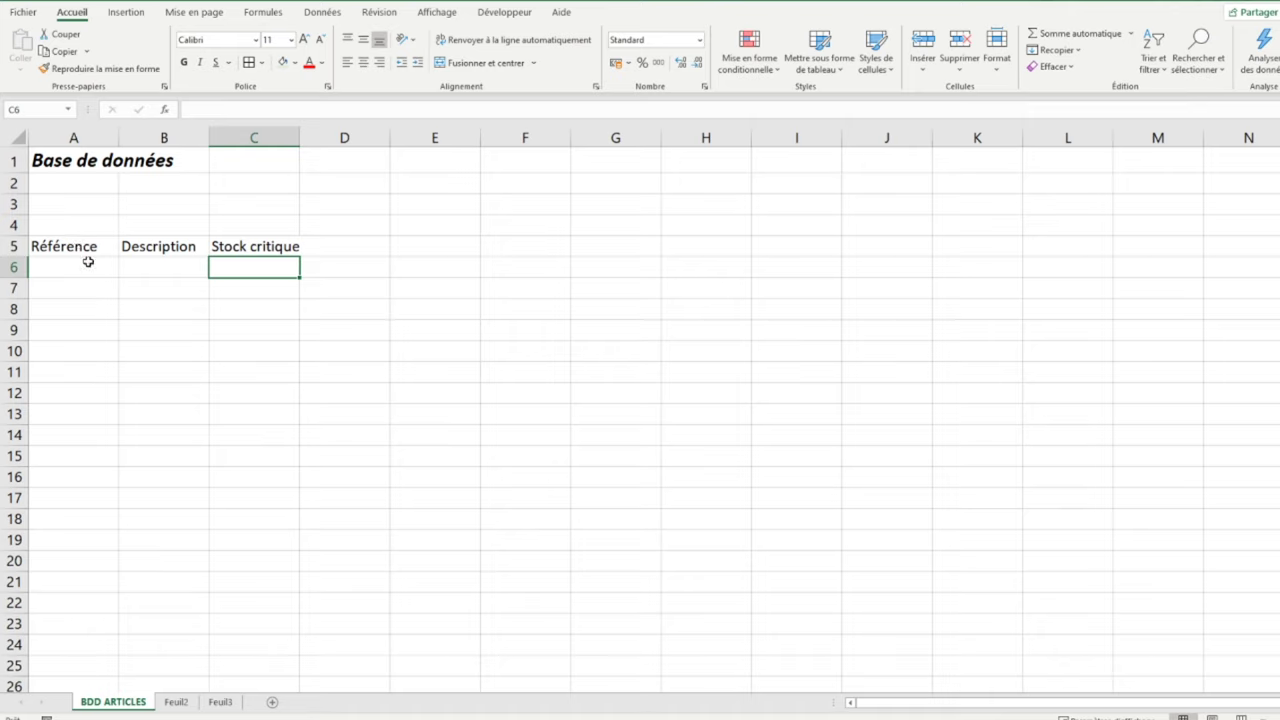
Enter the first reference A1 in cell A6
{"action": "left_click", "coordinate": [88, 261]}
{"action": "type", "text": "A1"}
{"action": "key", "text": "Return"}
{"action": "left_click", "coordinate": [88, 261]}
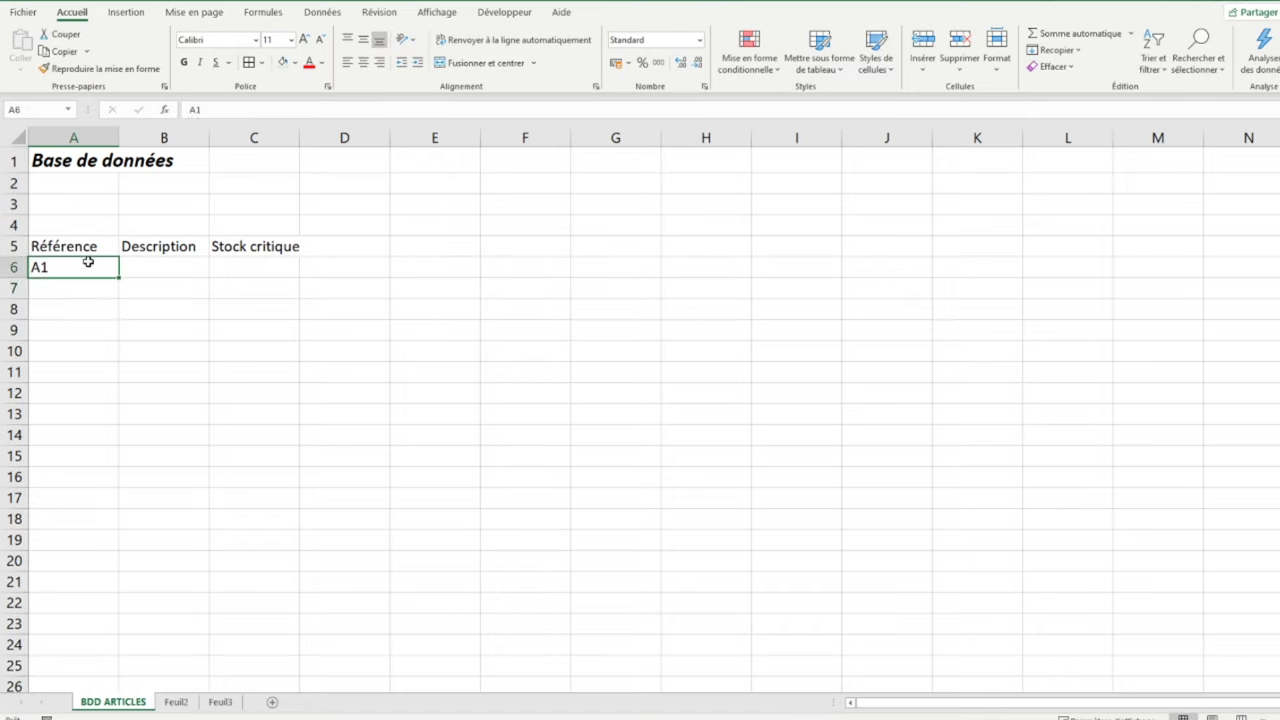
Extend references A1 to A10 down to row 15 and fill B6:C15 light green
{"action": "left_click_drag", "start_coordinate": [118, 277], "coordinate": [107, 458]}
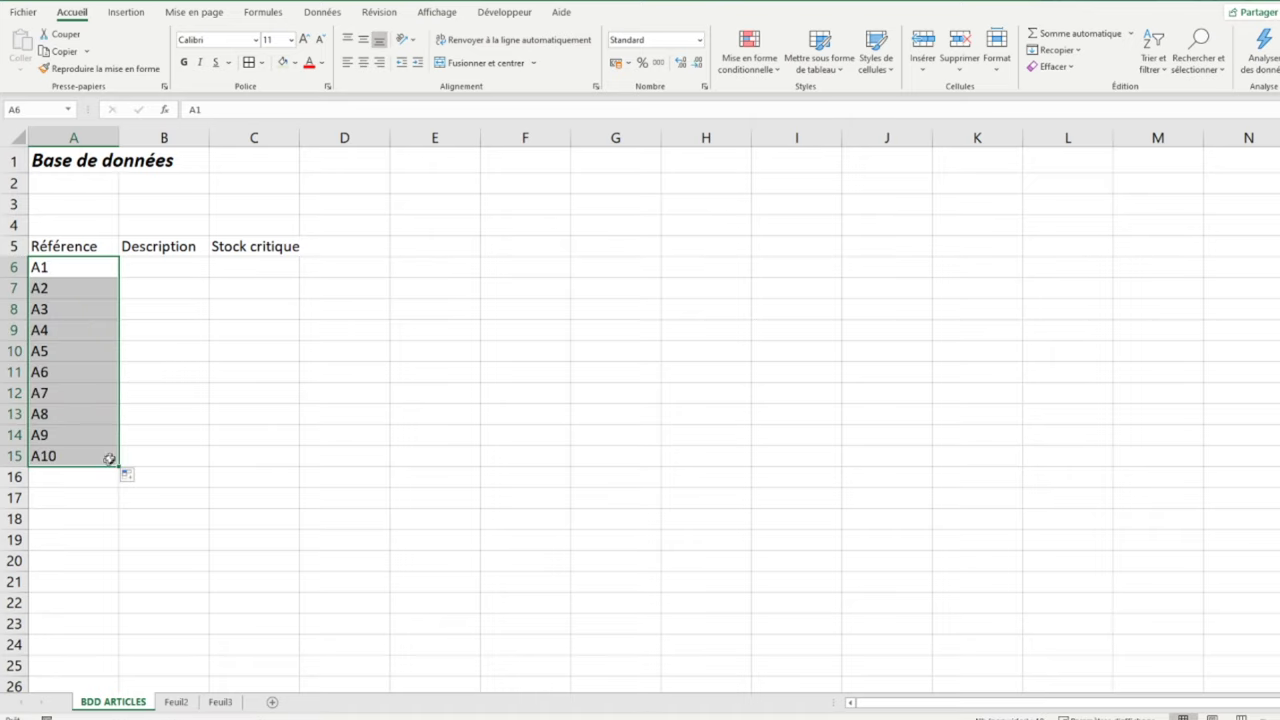
{"action": "left_click_drag", "start_coordinate": [157, 277], "coordinate": [238, 456]}
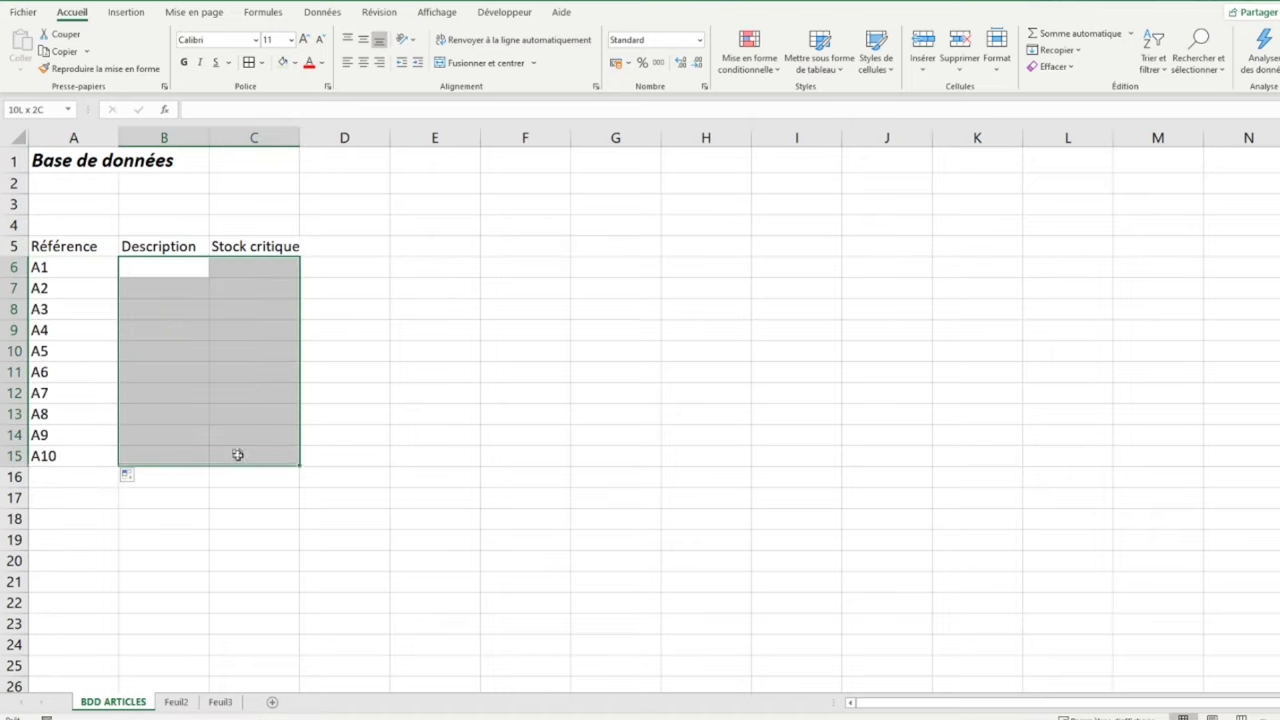
{"action": "left_click", "coordinate": [283, 62]}
{"action": "left_click", "coordinate": [92, 245]}
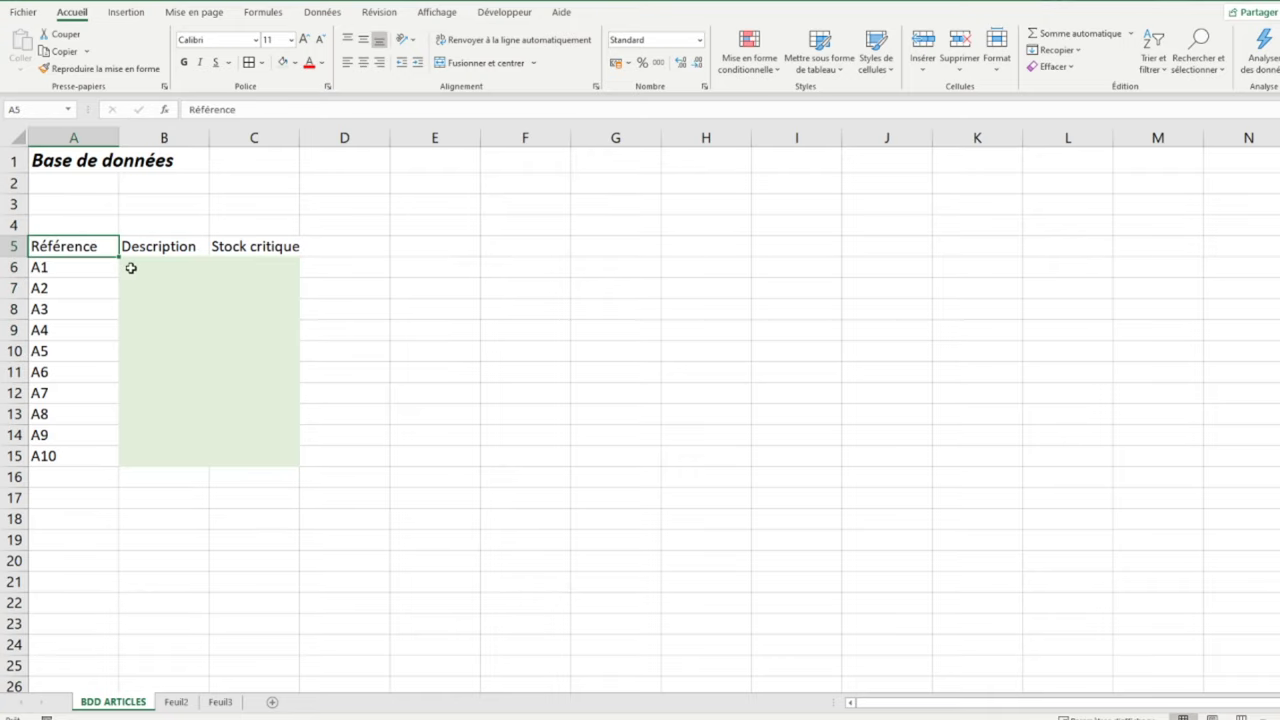
{"action": "left_click", "coordinate": [130, 268]}
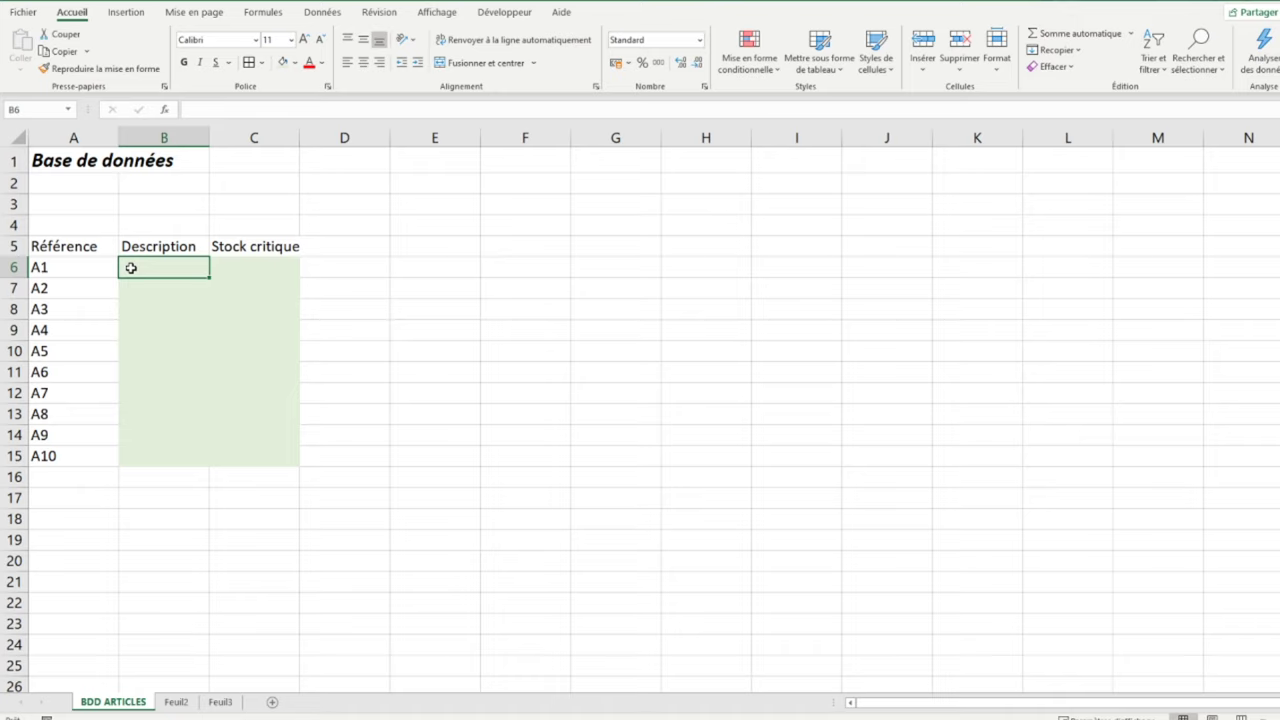
Put all borders on A5:C15 and make the row-5 headers bold and centred
{"action": "left_click_drag", "start_coordinate": [68, 247], "coordinate": [260, 457]}
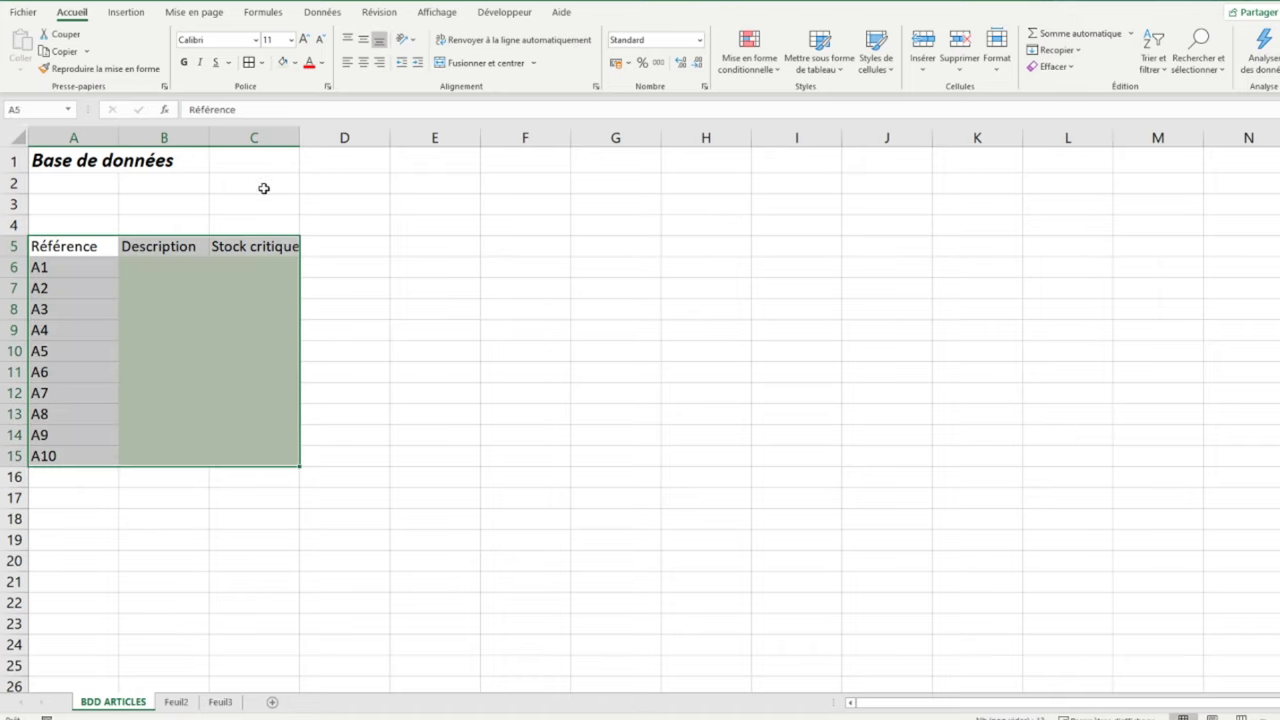
{"action": "left_click", "coordinate": [248, 63]}
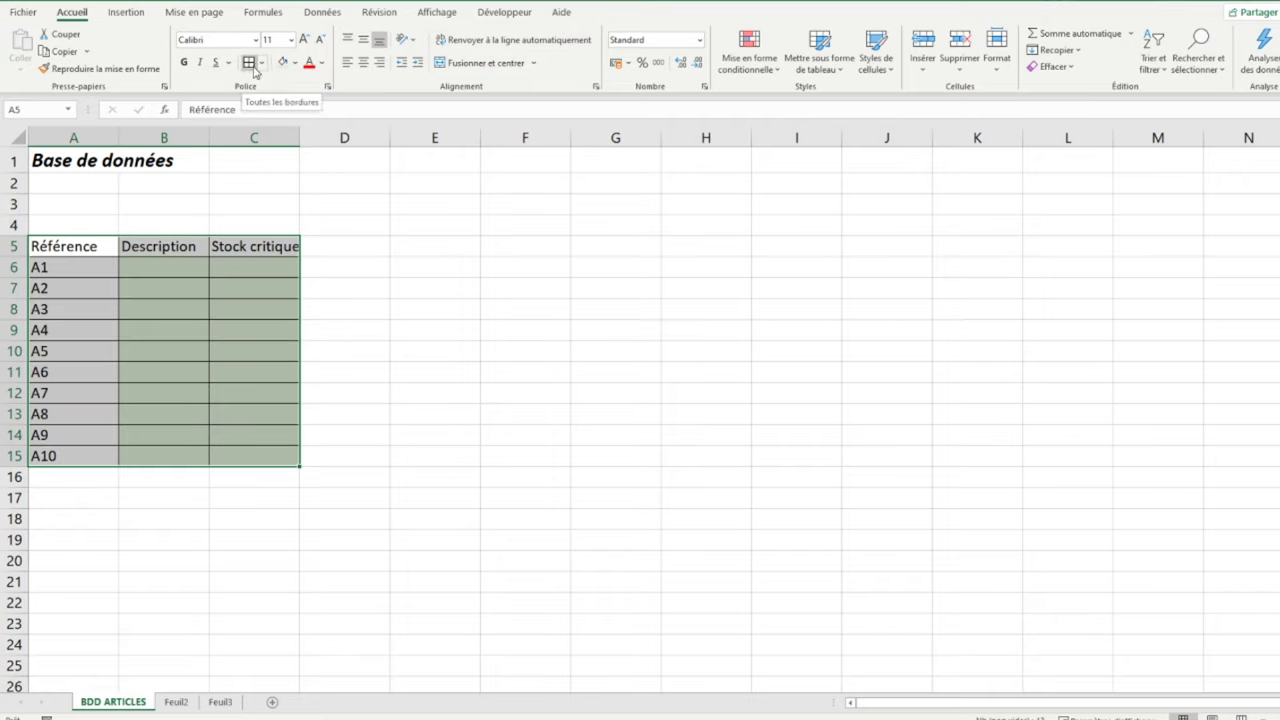
{"action": "left_click", "coordinate": [14, 246]}
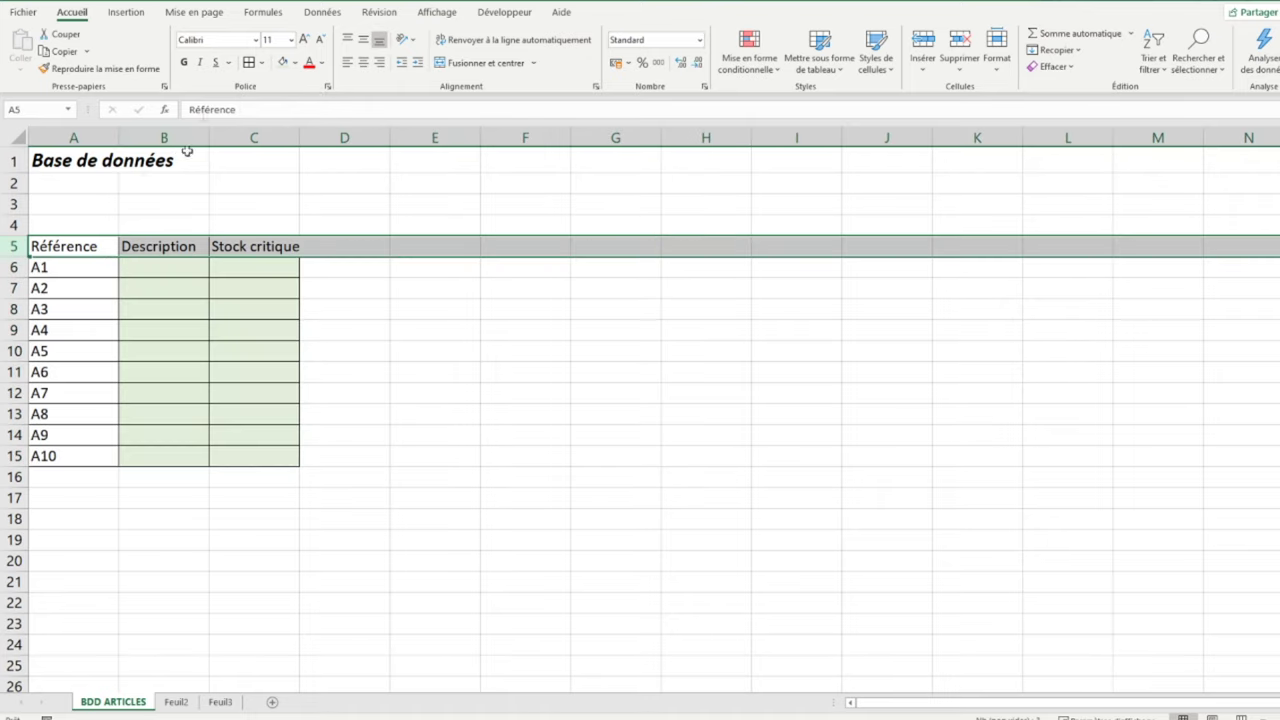
{"action": "left_click", "coordinate": [184, 62]}
{"action": "left_click", "coordinate": [363, 62]}
{"action": "left_click", "coordinate": [98, 225]}
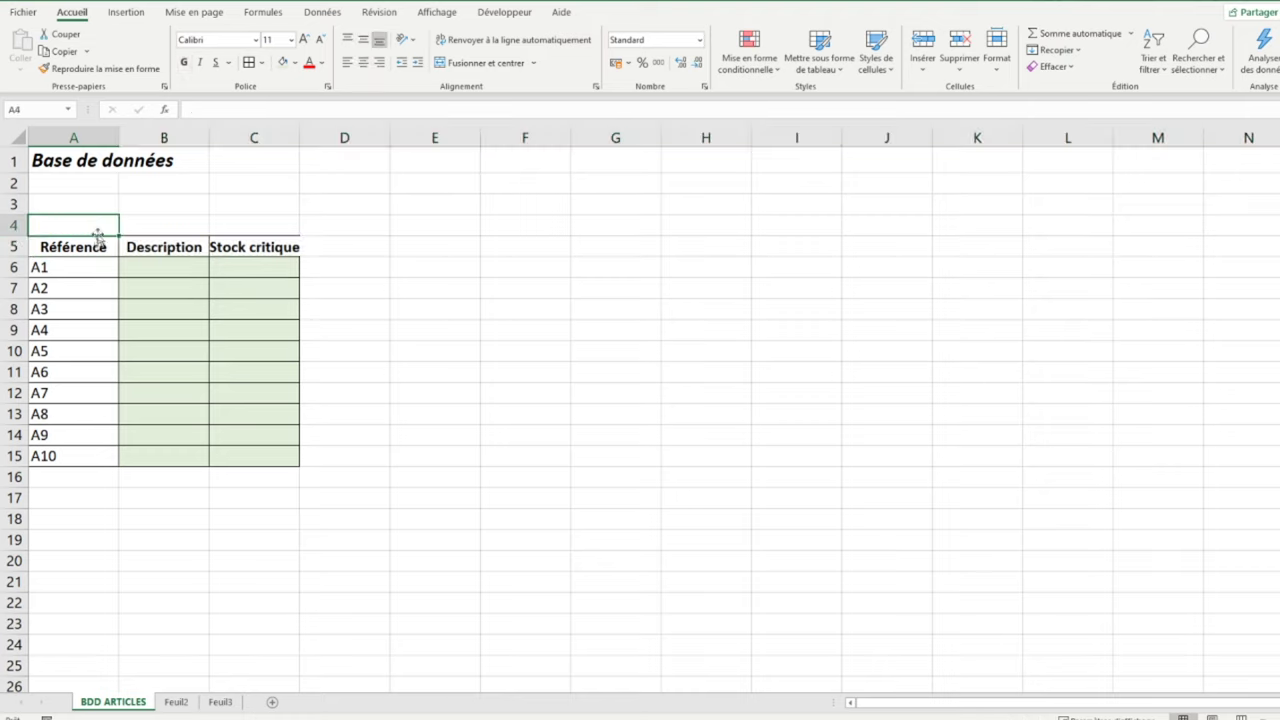
{"action": "left_click", "coordinate": [431, 15]}
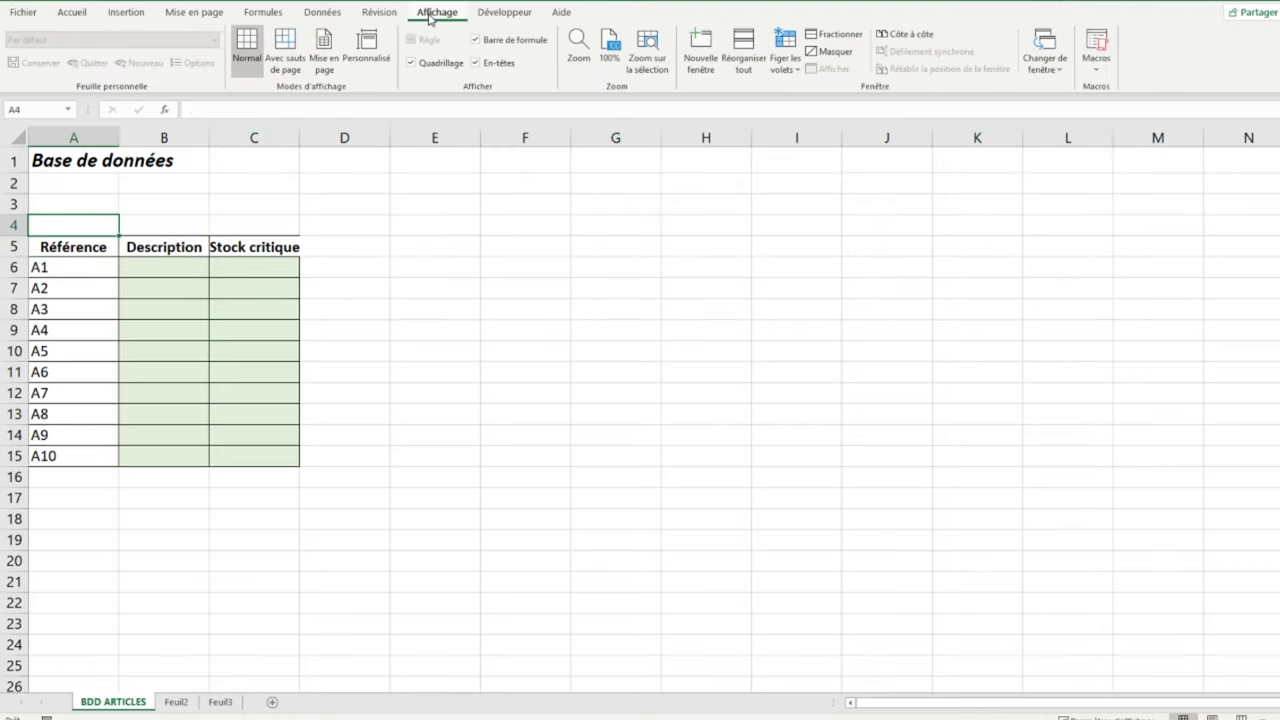
Hide the sheet gridlines and widen column C to fit 'Stock critique'
{"action": "left_click", "coordinate": [411, 63]}
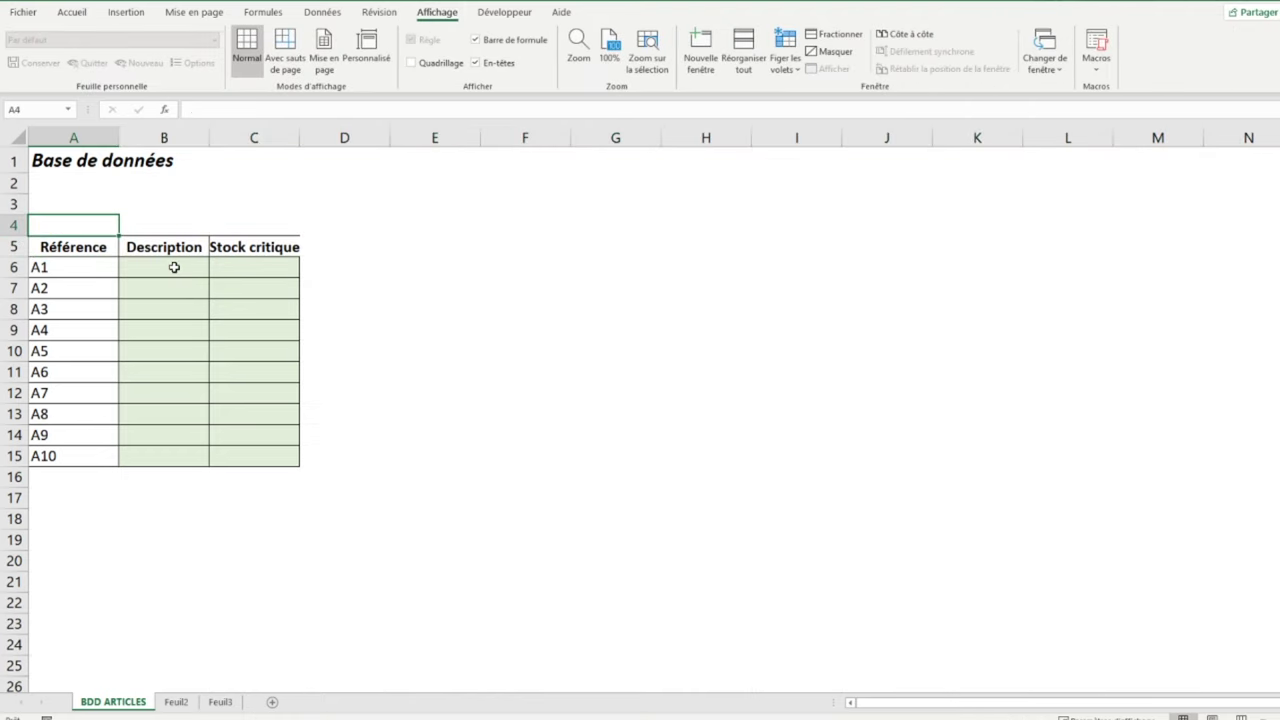
{"action": "left_click", "coordinate": [176, 266]}
{"action": "double_click", "coordinate": [300, 137]}
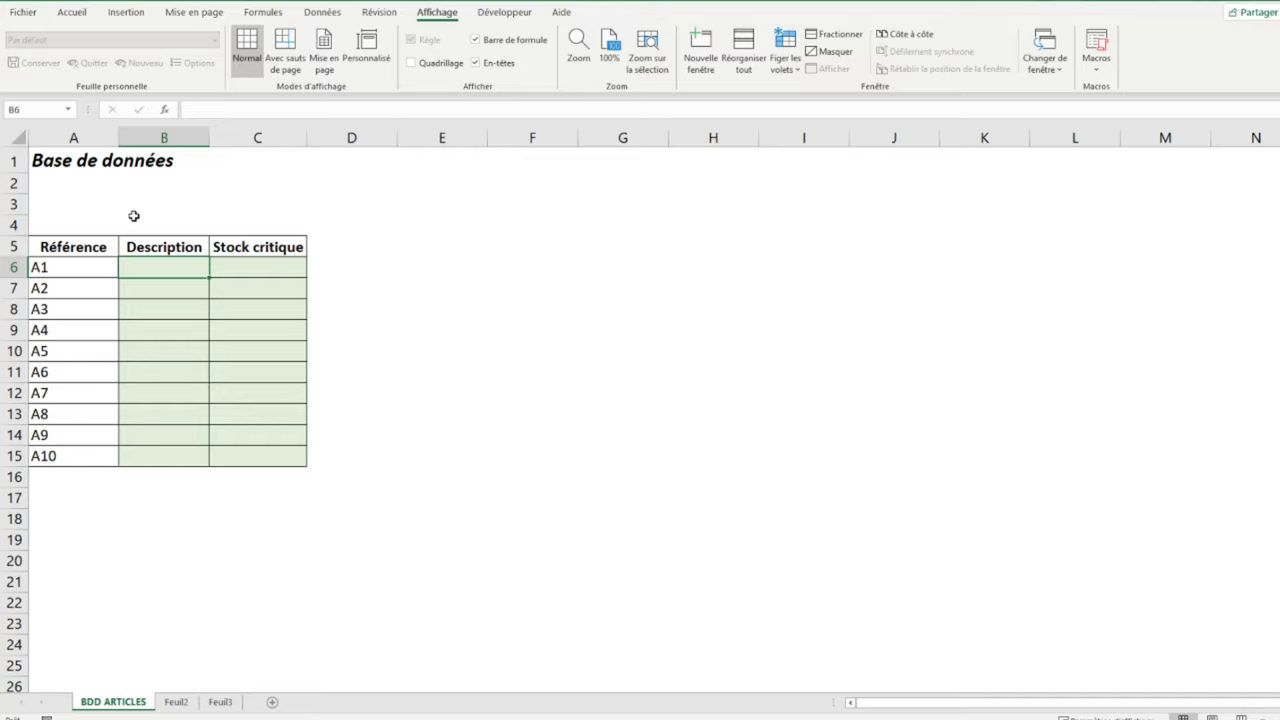
List Oranges, Melons, Pasteques, Bananes, Pommes, Poires, Cerises, Noix, Avocats, Asperges in B6:B15
{"action": "type", "text": "Oranges"}
{"action": "key", "text": "Return"}
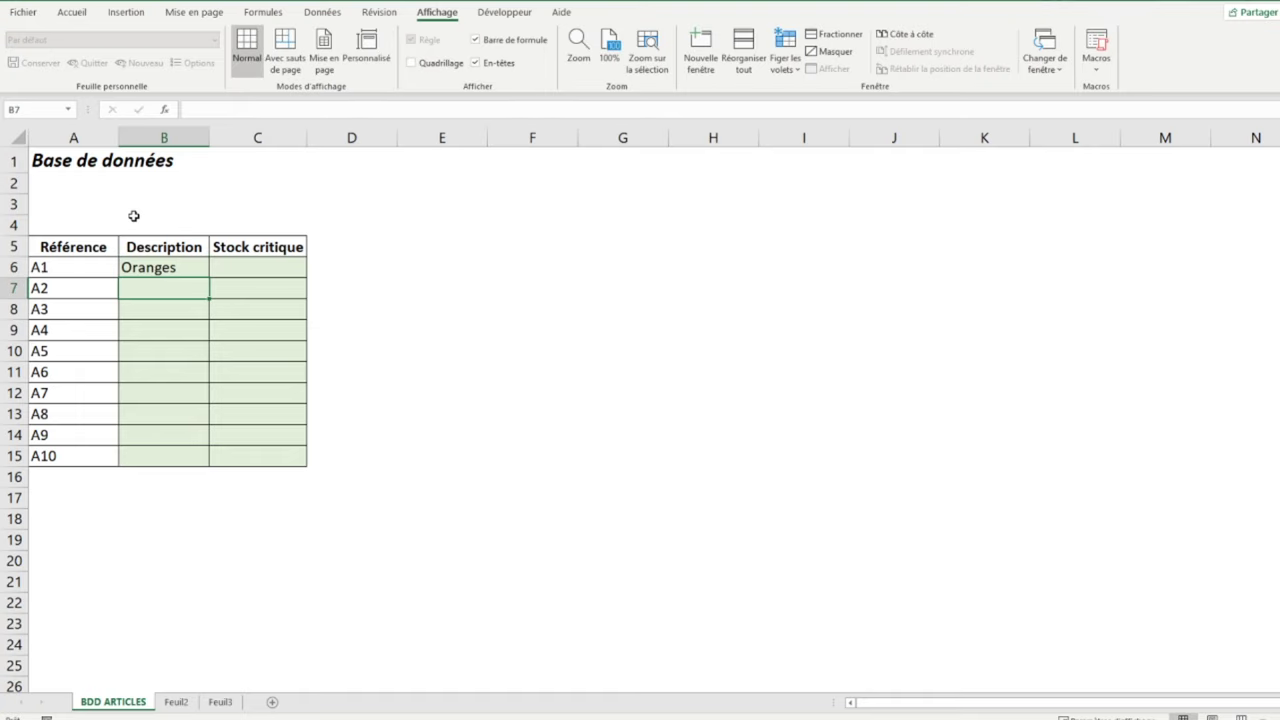
{"action": "type", "text": "Melons"}
{"action": "key", "text": "Return"}
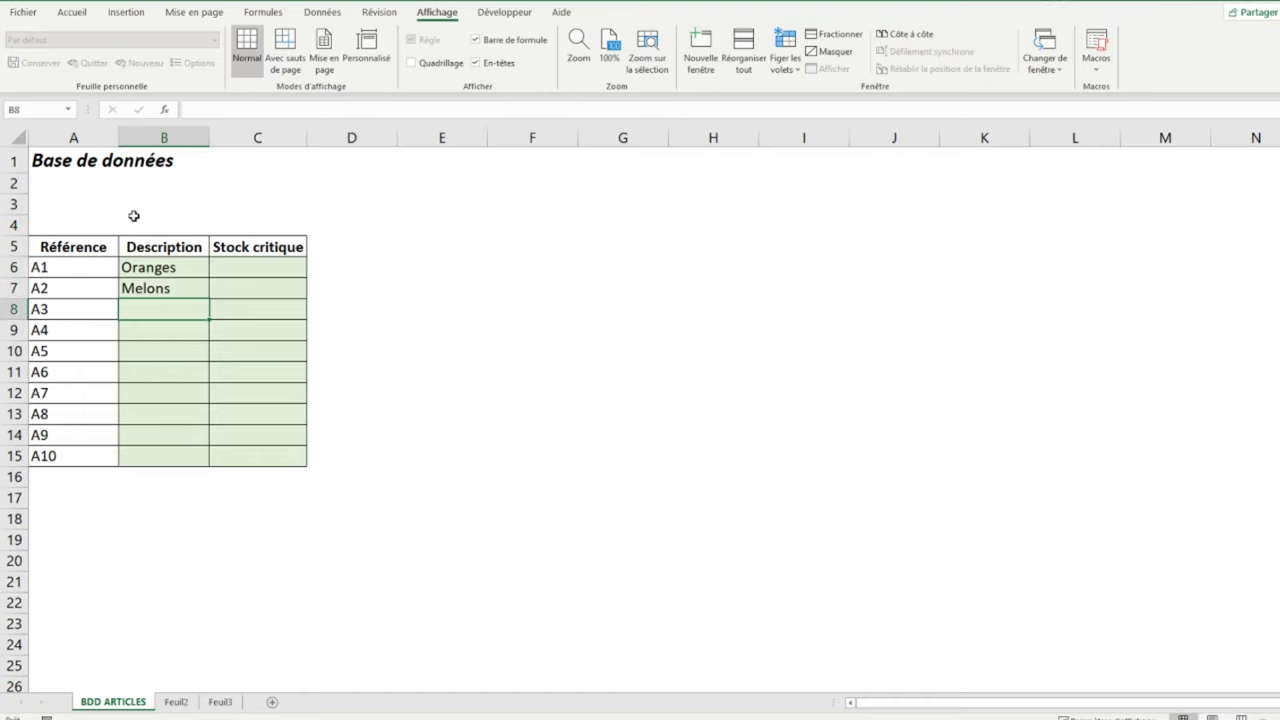
{"action": "type", "text": "Pasteques"}
{"action": "key", "text": "Return"}
{"action": "type", "text": "B"}
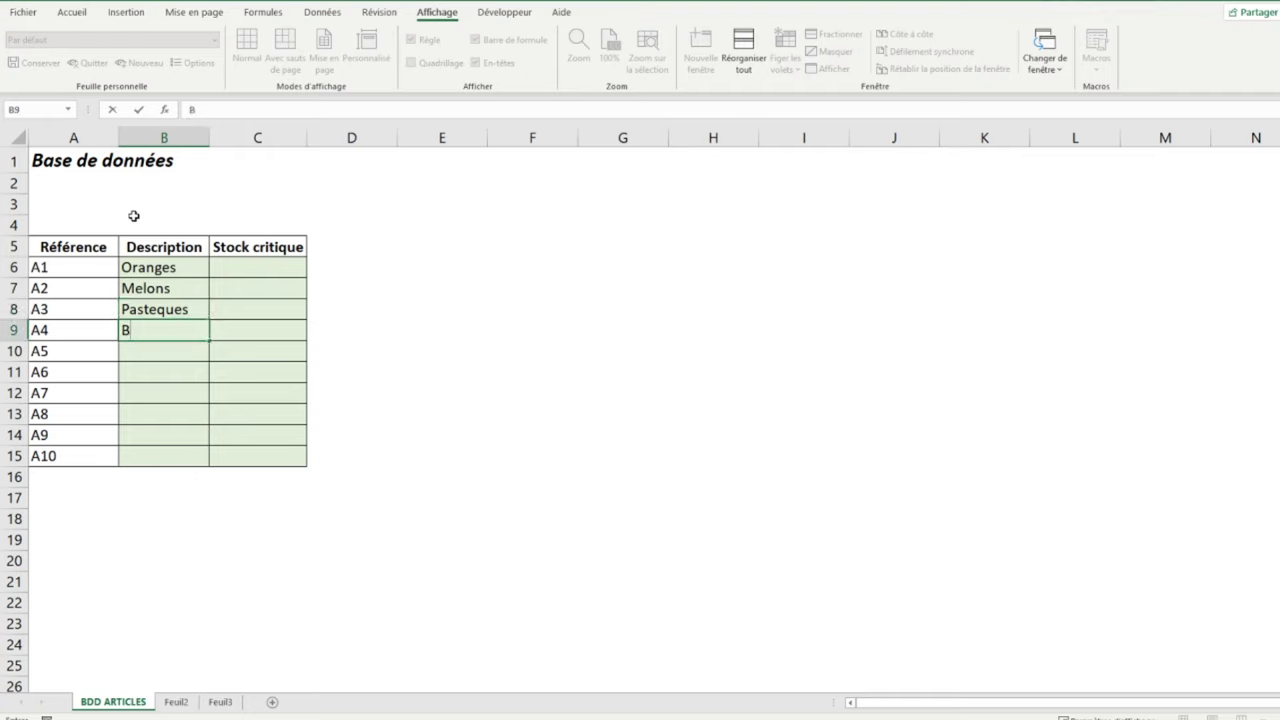
{"action": "type", "text": "ananes"}
{"action": "key", "text": "Return"}
{"action": "type", "text": "Pommes"}
{"action": "key", "text": "Return"}
{"action": "type", "text": "Poires"}
{"action": "key", "text": "Return"}
{"action": "type", "text": "Cerises"}
{"action": "key", "text": "Return"}
{"action": "type", "text": "Noix"}
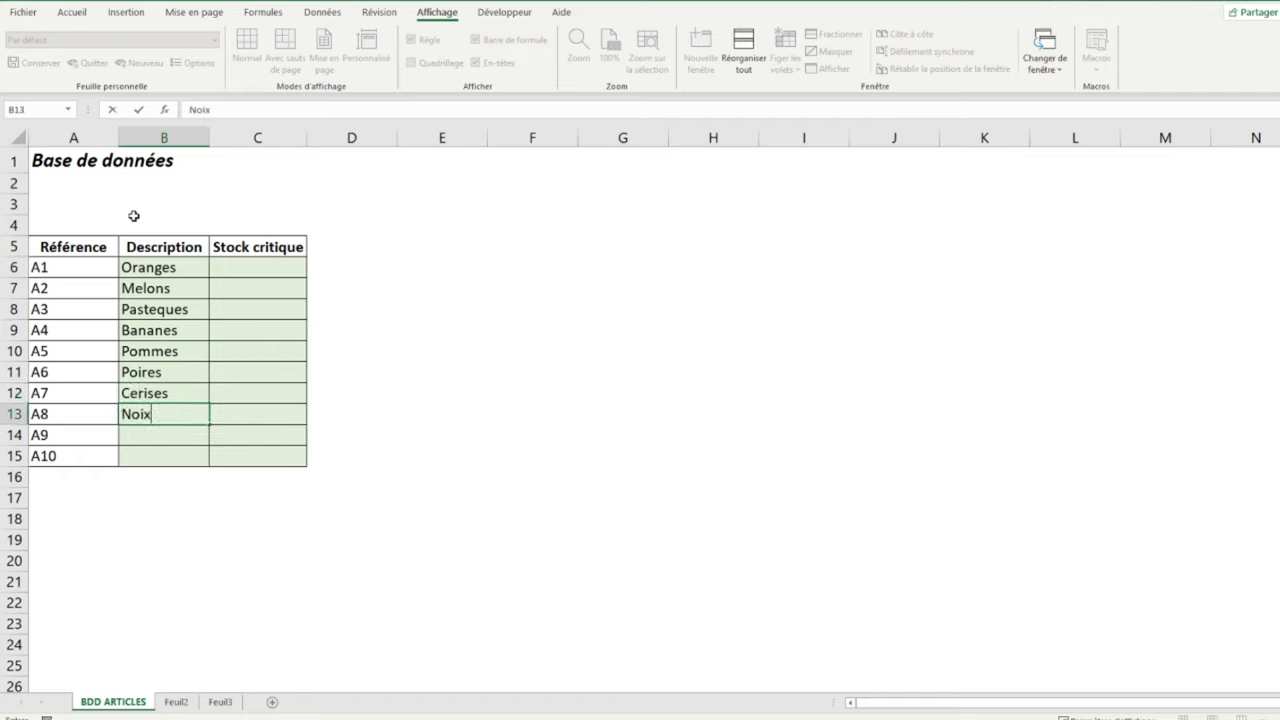
{"action": "key", "text": "Return"}
{"action": "type", "text": "Avocats"}
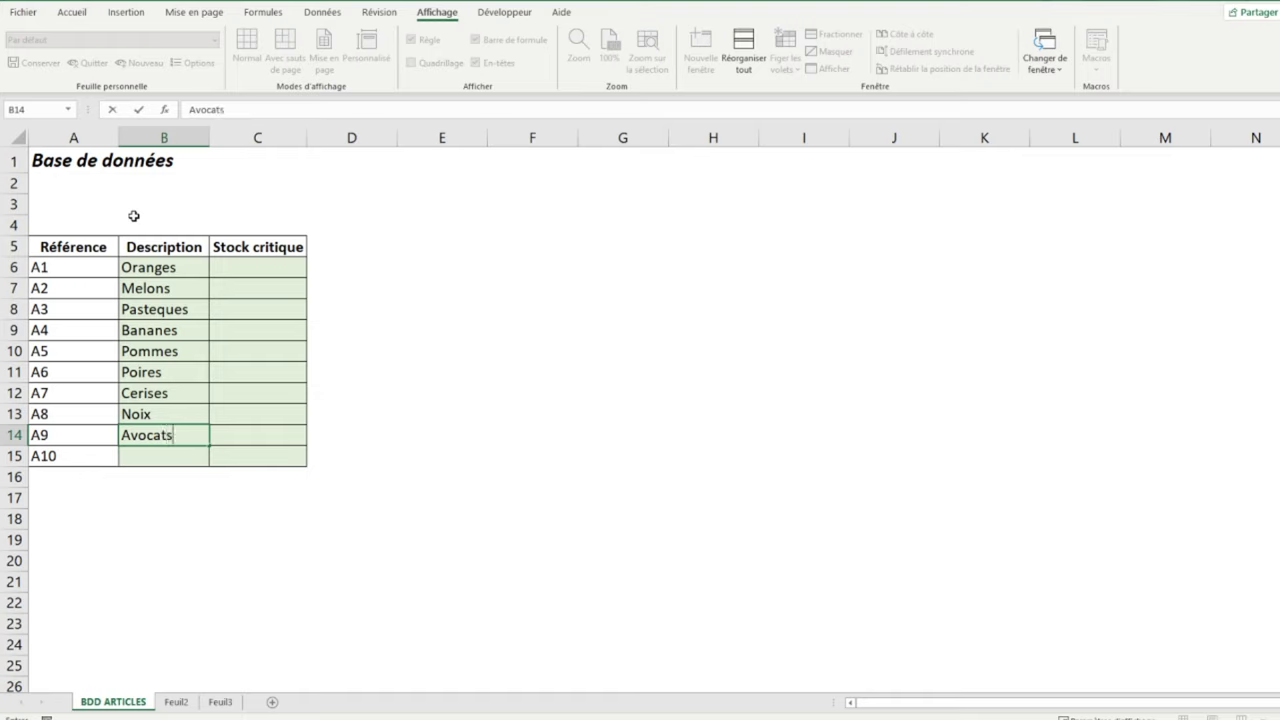
{"action": "key", "text": "Return"}
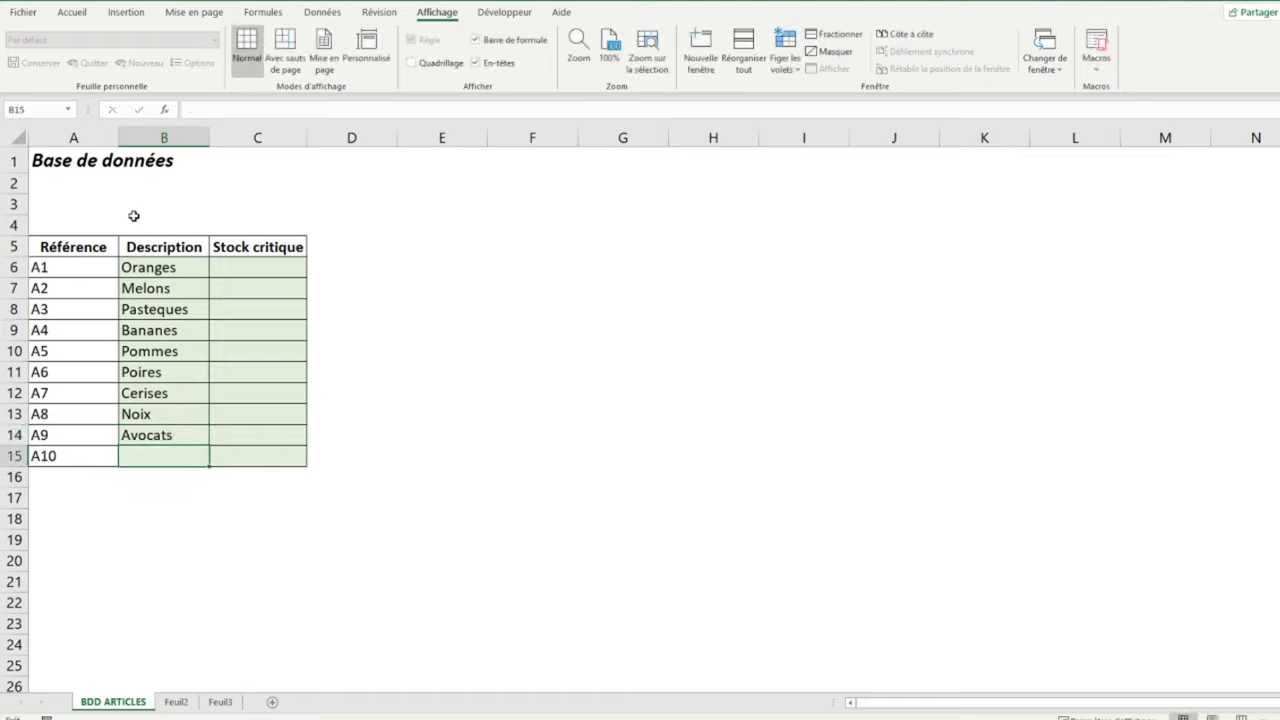
{"action": "type", "text": "Asperges"}
{"action": "key", "text": "Return"}
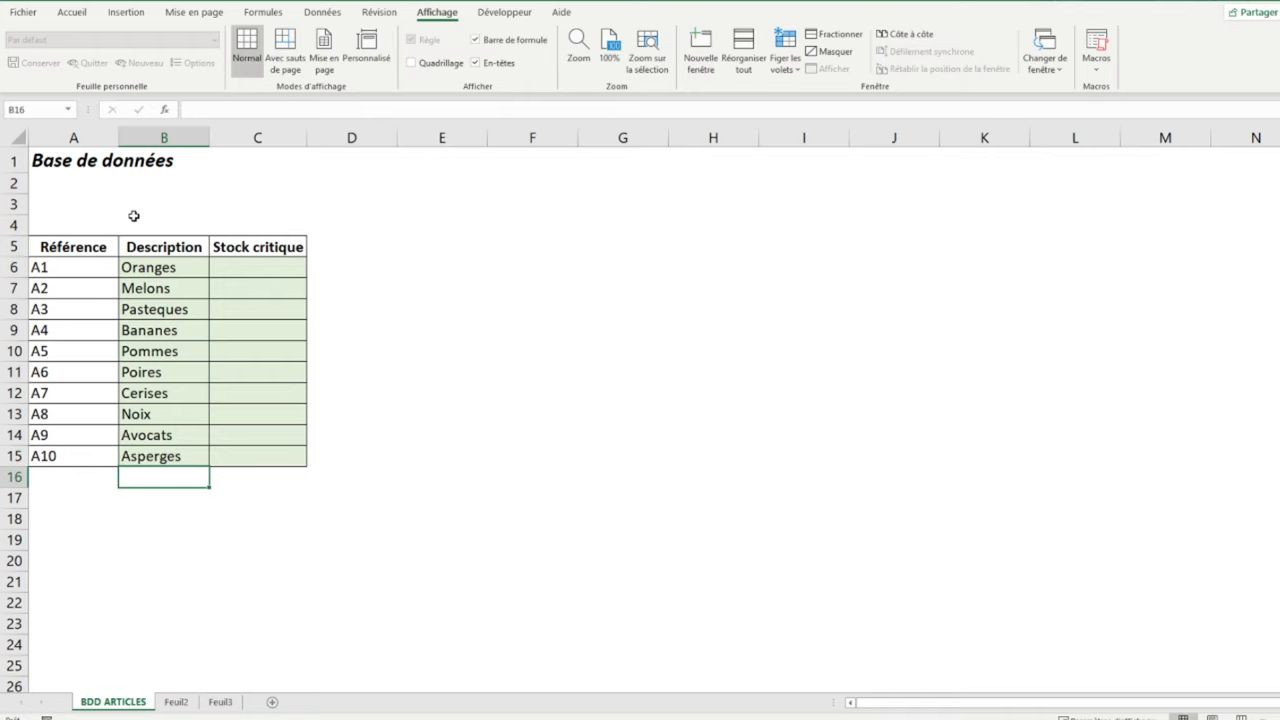
{"action": "left_click", "coordinate": [257, 270]}
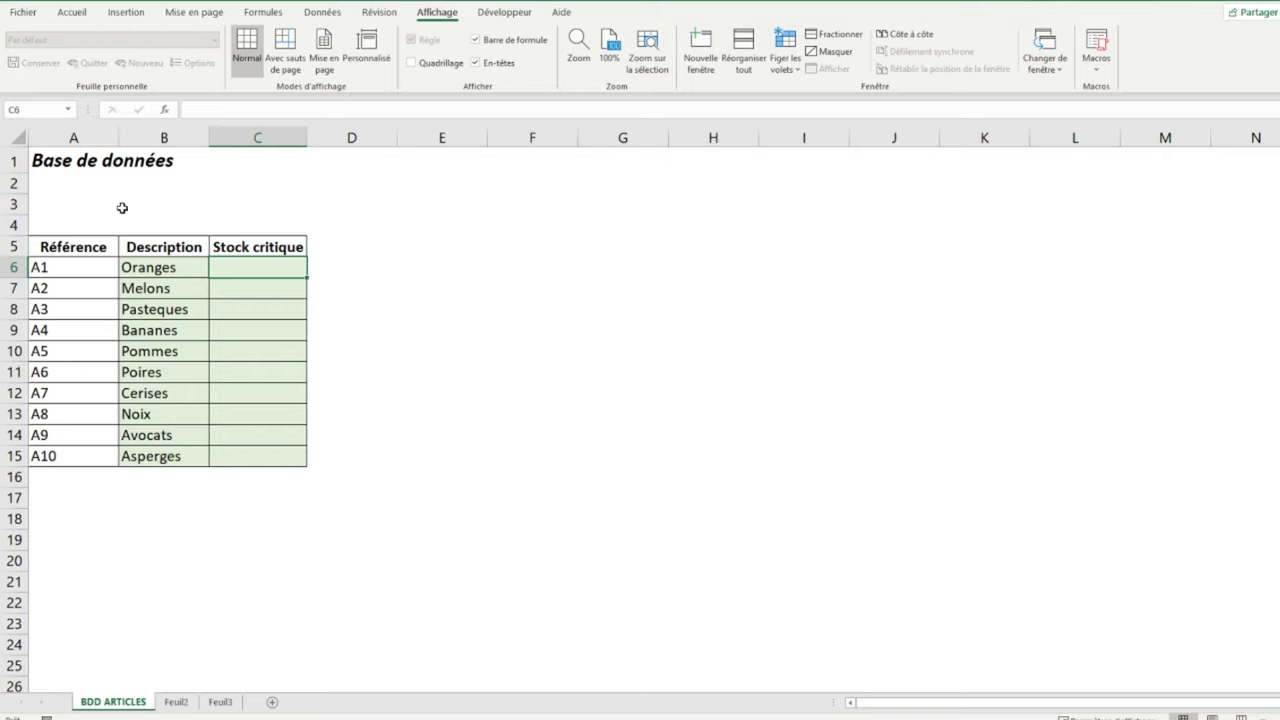
Enter critical stock levels 100, 20, 10, 200, 300, 250, 500, 1000, 600, 900 in C6:C15
{"action": "type", "text": "100"}
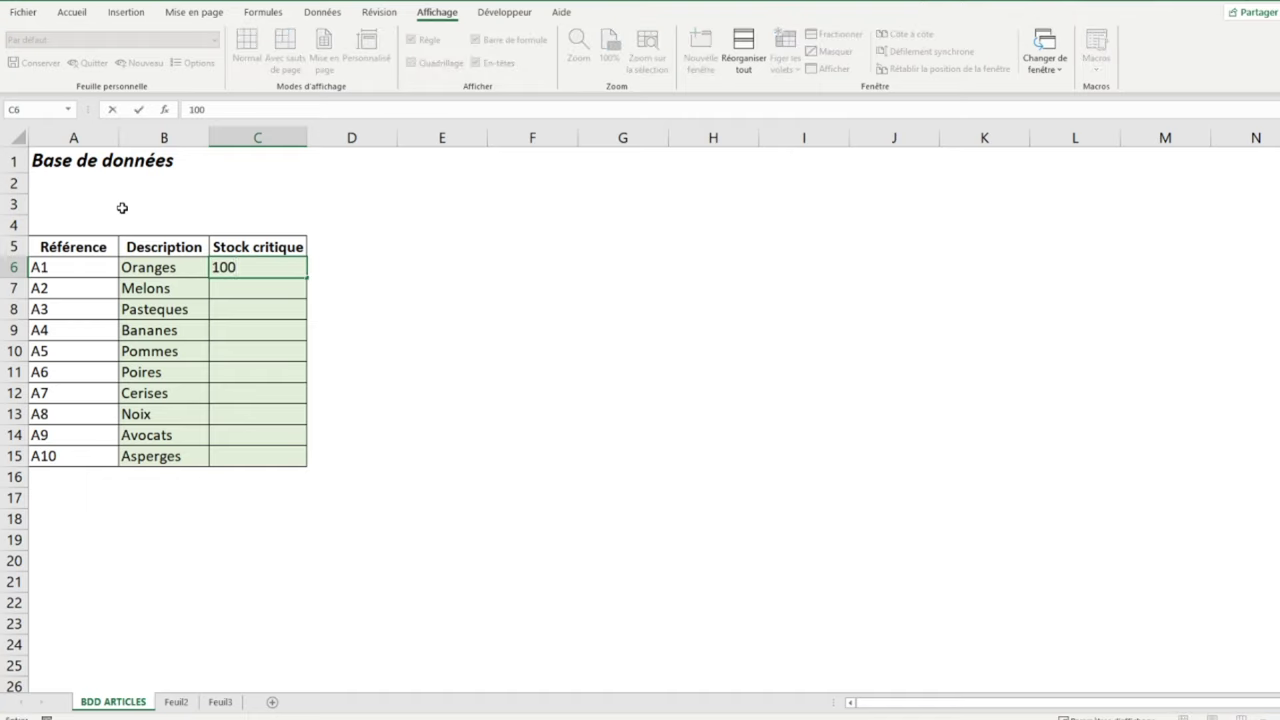
{"action": "key", "text": "Return"}
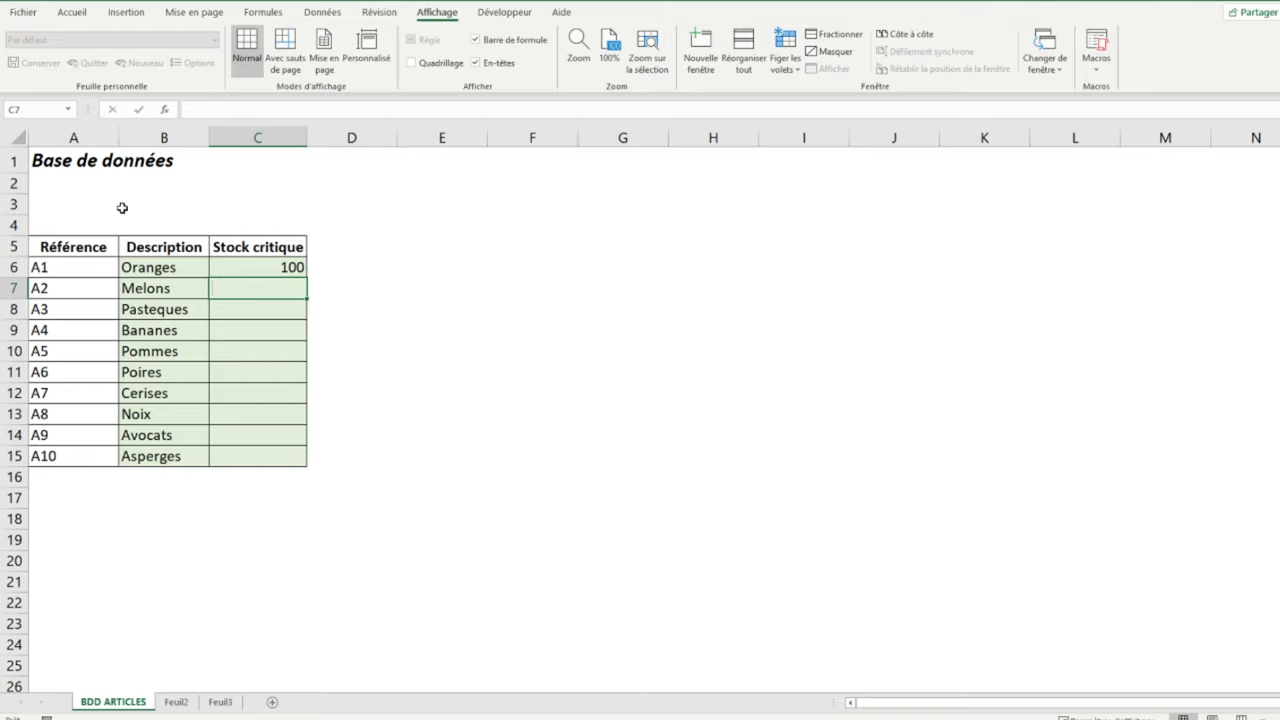
{"action": "type", "text": "20"}
{"action": "key", "text": "Return"}
{"action": "type", "text": "10"}
{"action": "key", "text": "Return"}
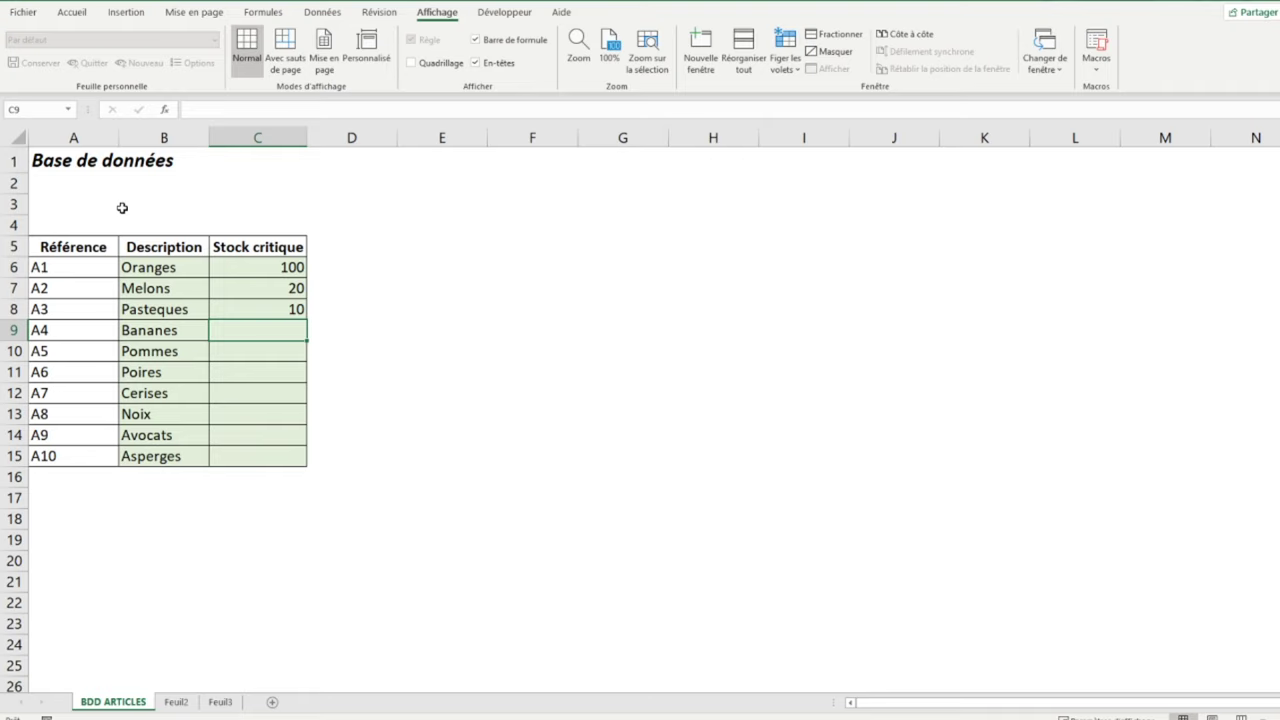
{"action": "type", "text": "200"}
{"action": "key", "text": "Return"}
{"action": "type", "text": "300"}
{"action": "key", "text": "Return"}
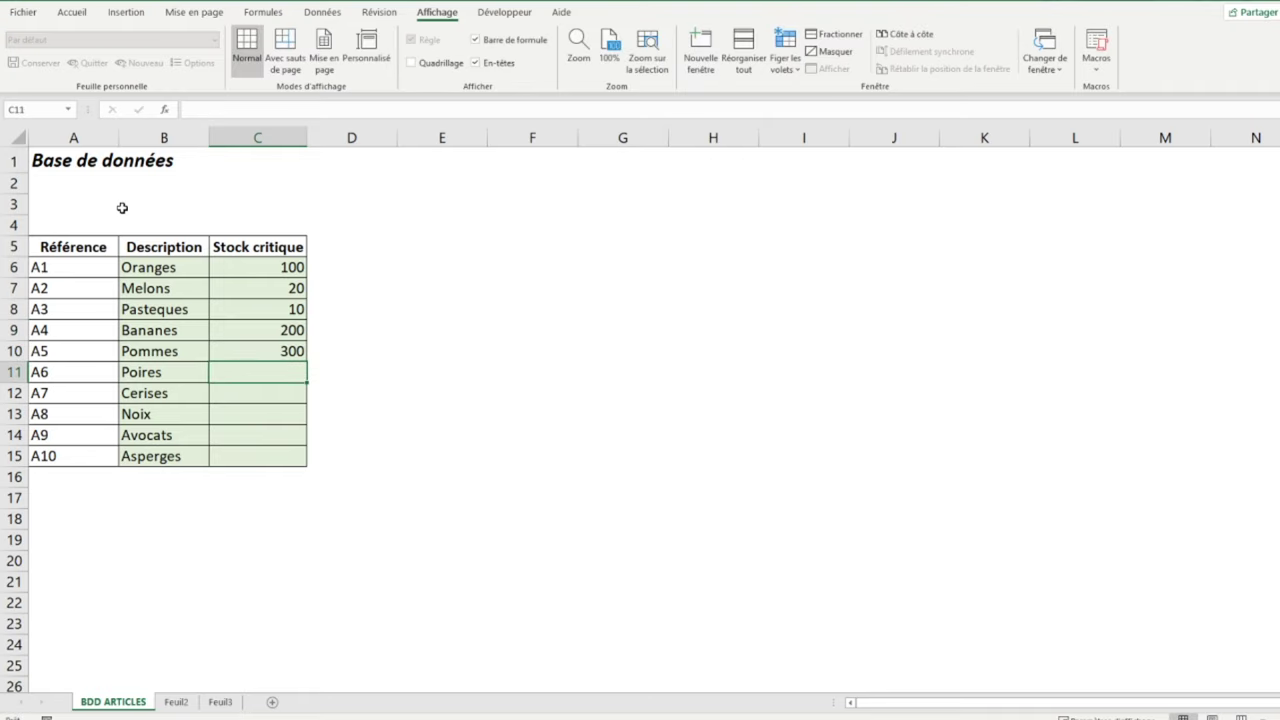
{"action": "type", "text": "250"}
{"action": "key", "text": "Return"}
{"action": "type", "text": "500"}
{"action": "key", "text": "Return"}
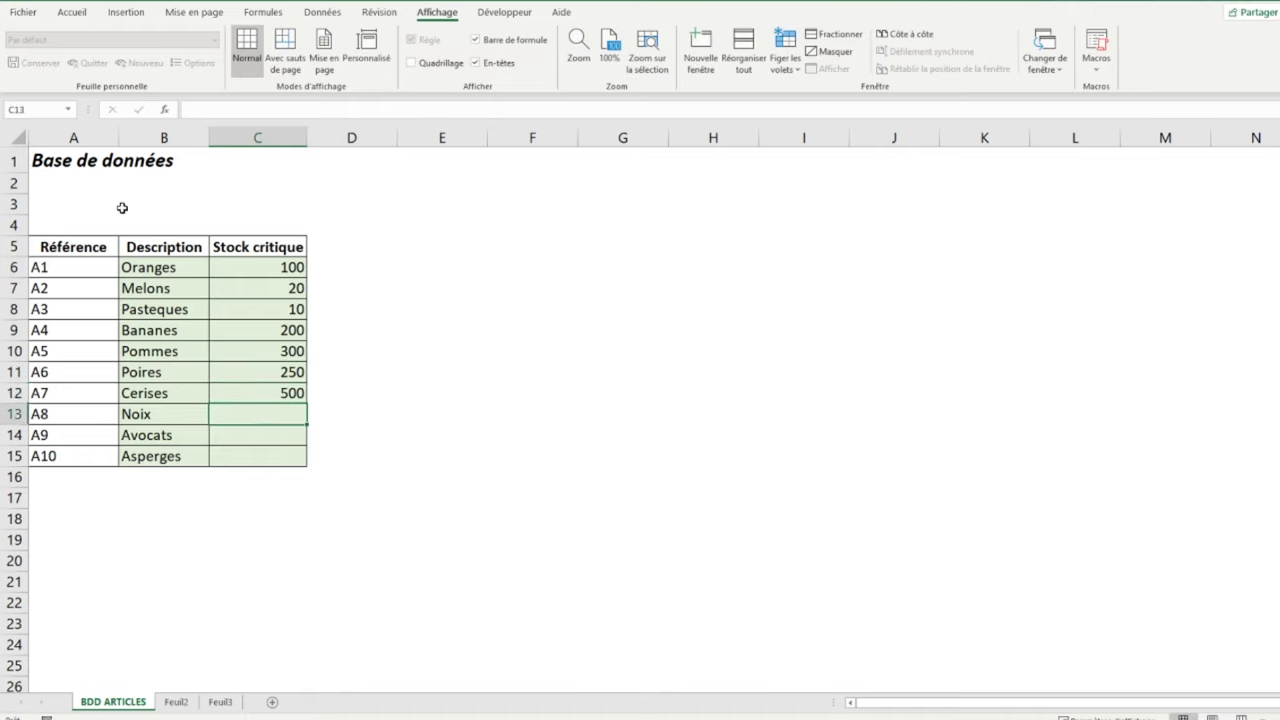
{"action": "type", "text": "1000"}
{"action": "key", "text": "Return"}
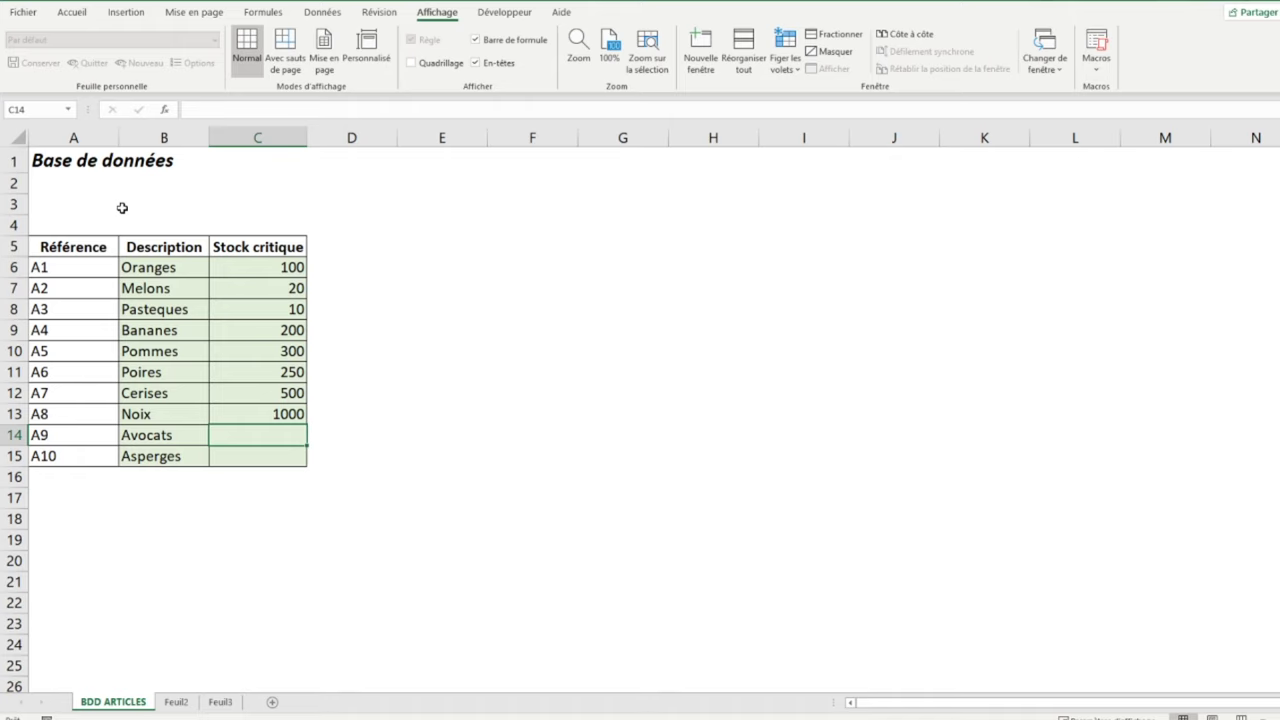
{"action": "type", "text": "600"}
{"action": "key", "text": "Return"}
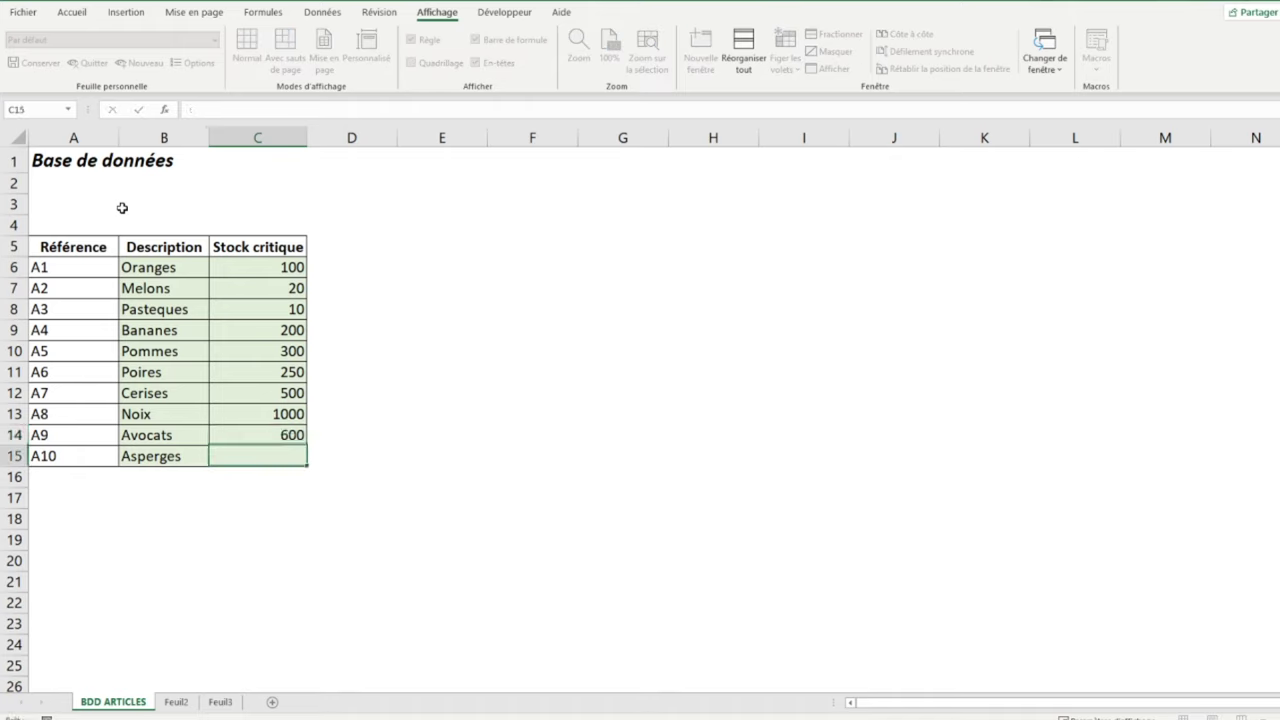
{"action": "type", "text": "900"}
{"action": "key", "text": "Return"}
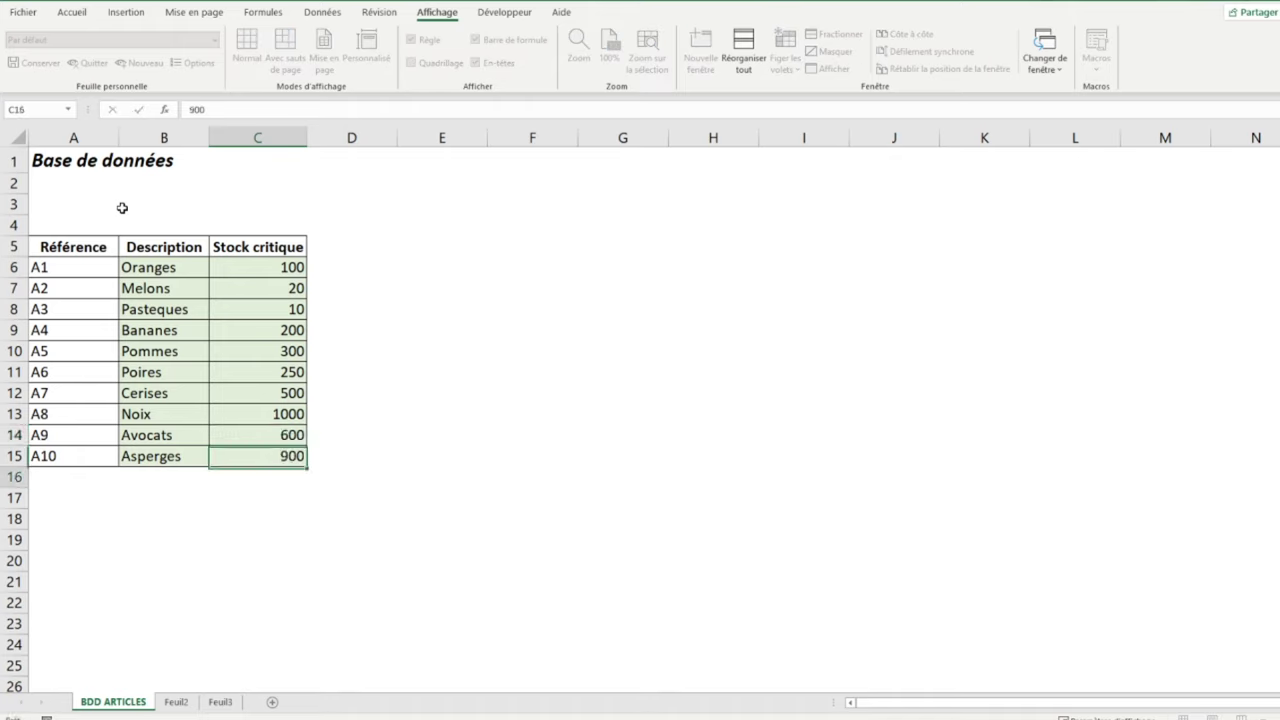
{"action": "left_click", "coordinate": [86, 158]}
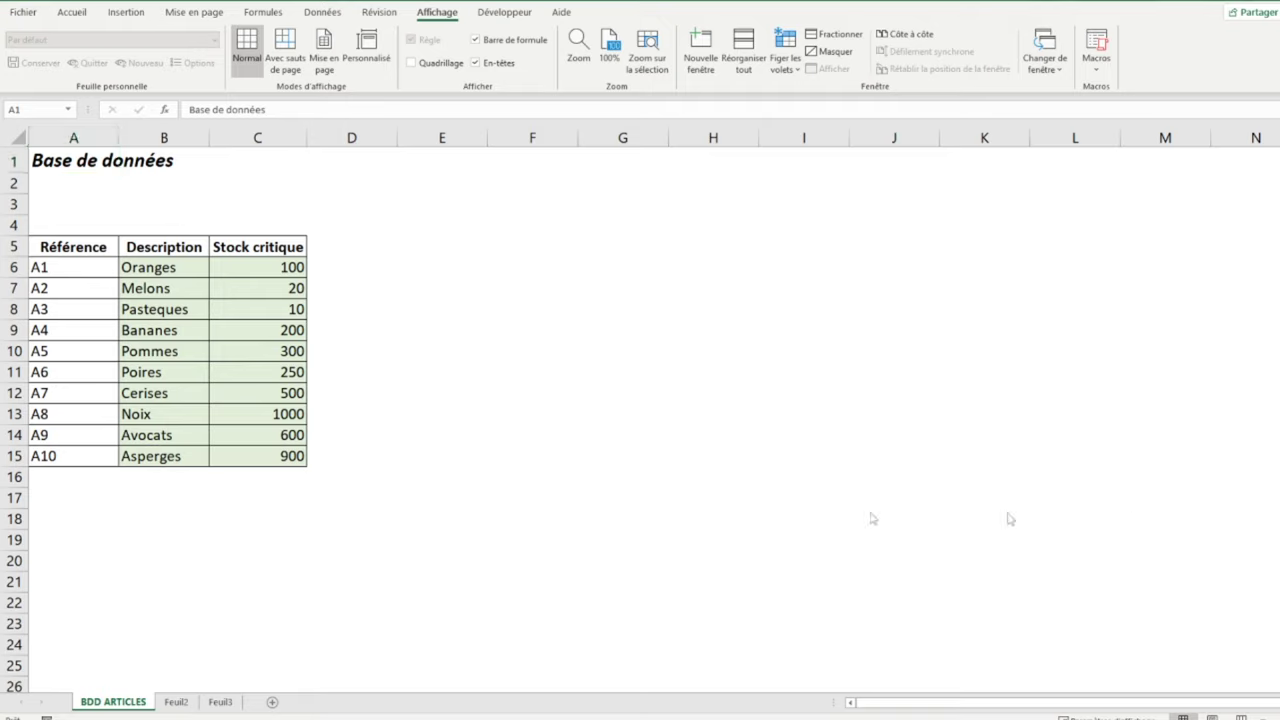
{"action": "double_click", "coordinate": [176, 704]}
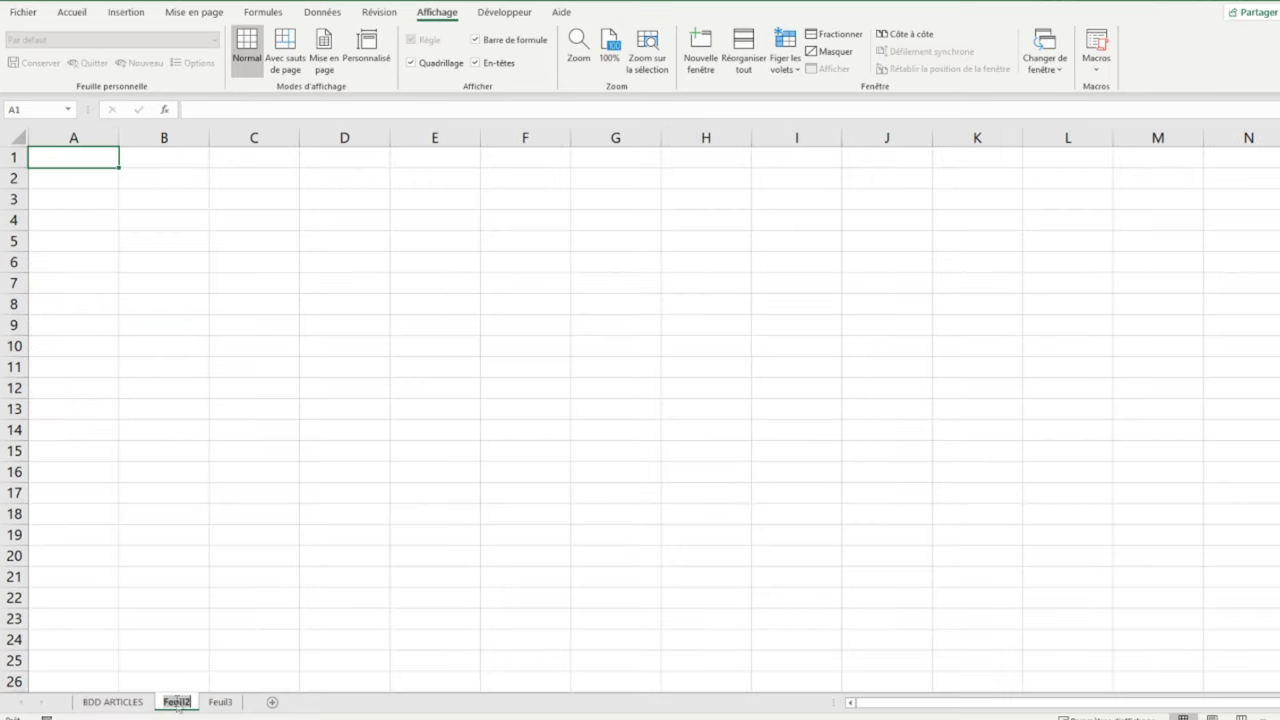
Rename the second sheet MOUVEMENTS and enter 'Mouvements de stocks' in A1
{"action": "type", "text": "MOUVEMENTS"}
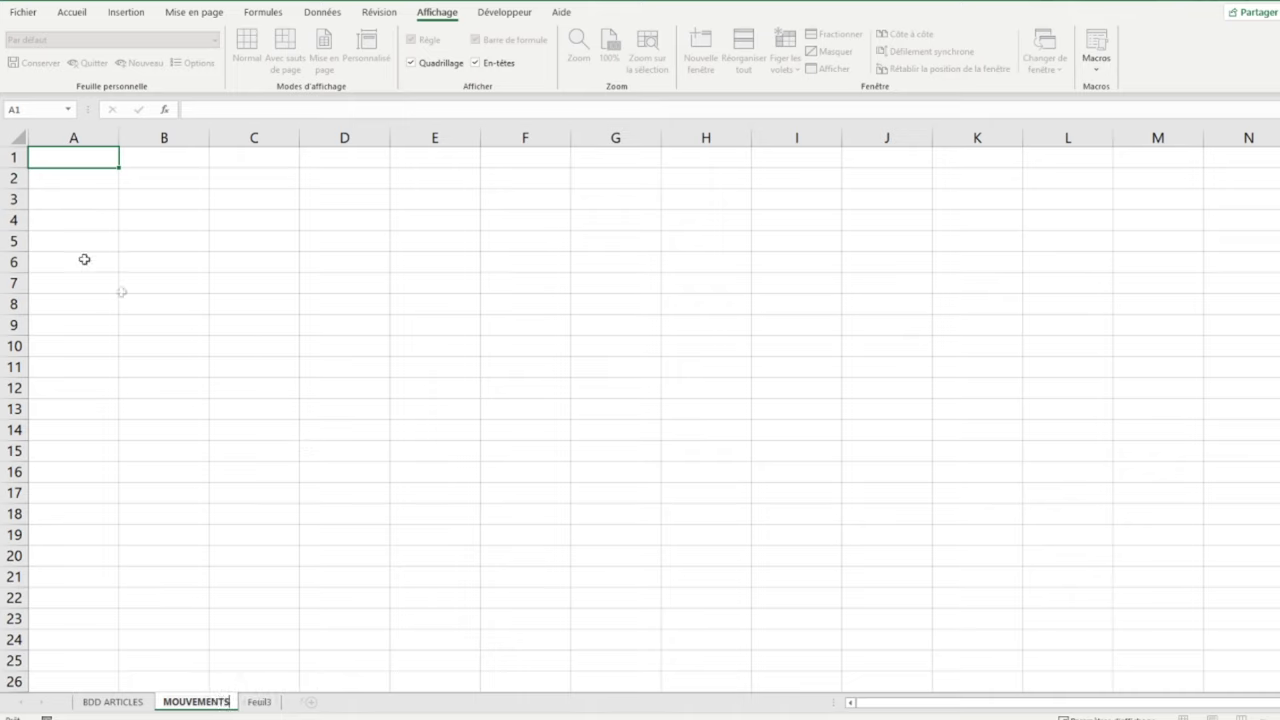
{"action": "left_click", "coordinate": [166, 157]}
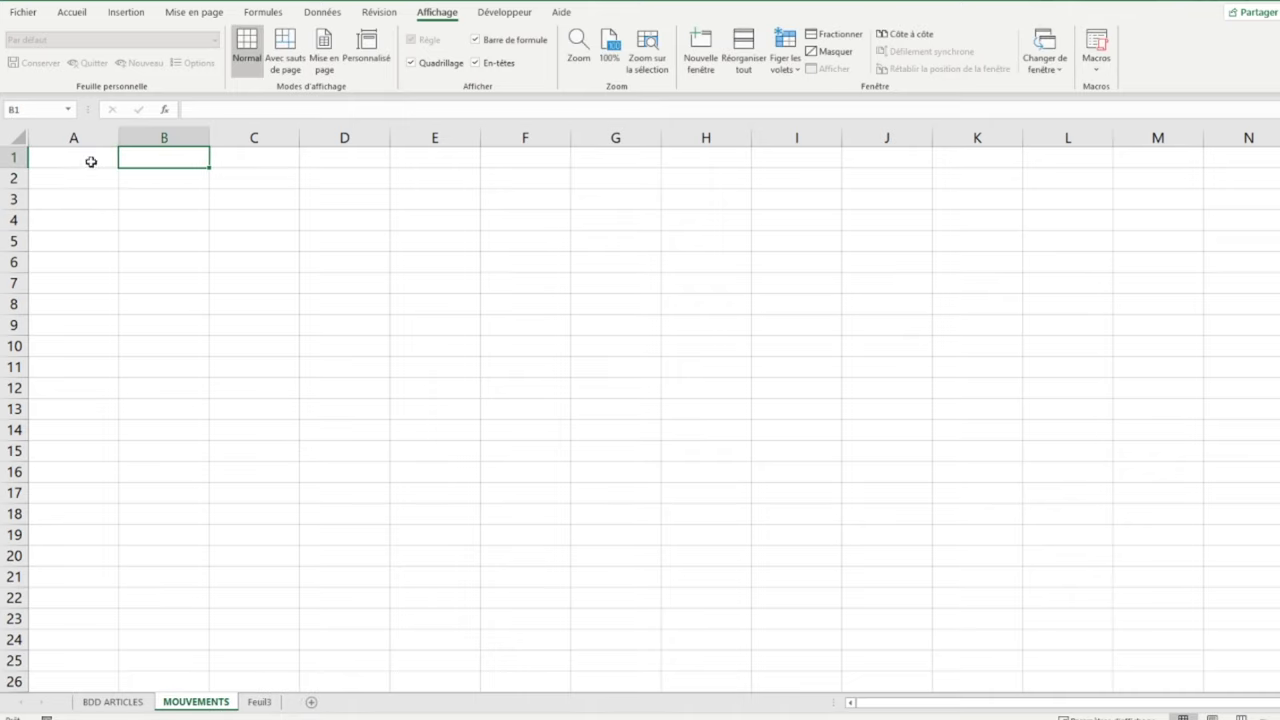
{"action": "left_click", "coordinate": [91, 162]}
{"action": "type", "text": "Mouvements de stocks"}
{"action": "key", "text": "Return"}
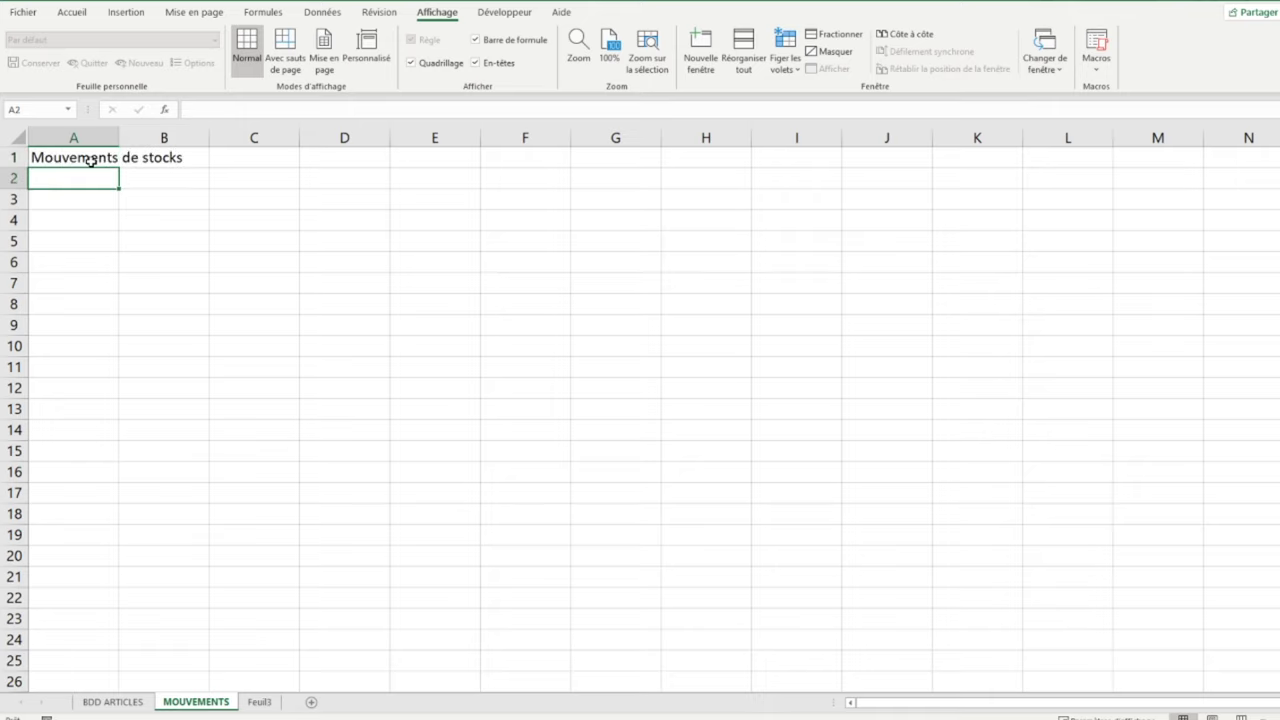
Format the A1 title bold, italic and 14 pt
{"action": "left_click", "coordinate": [92, 162]}
{"action": "left_click", "coordinate": [70, 13]}
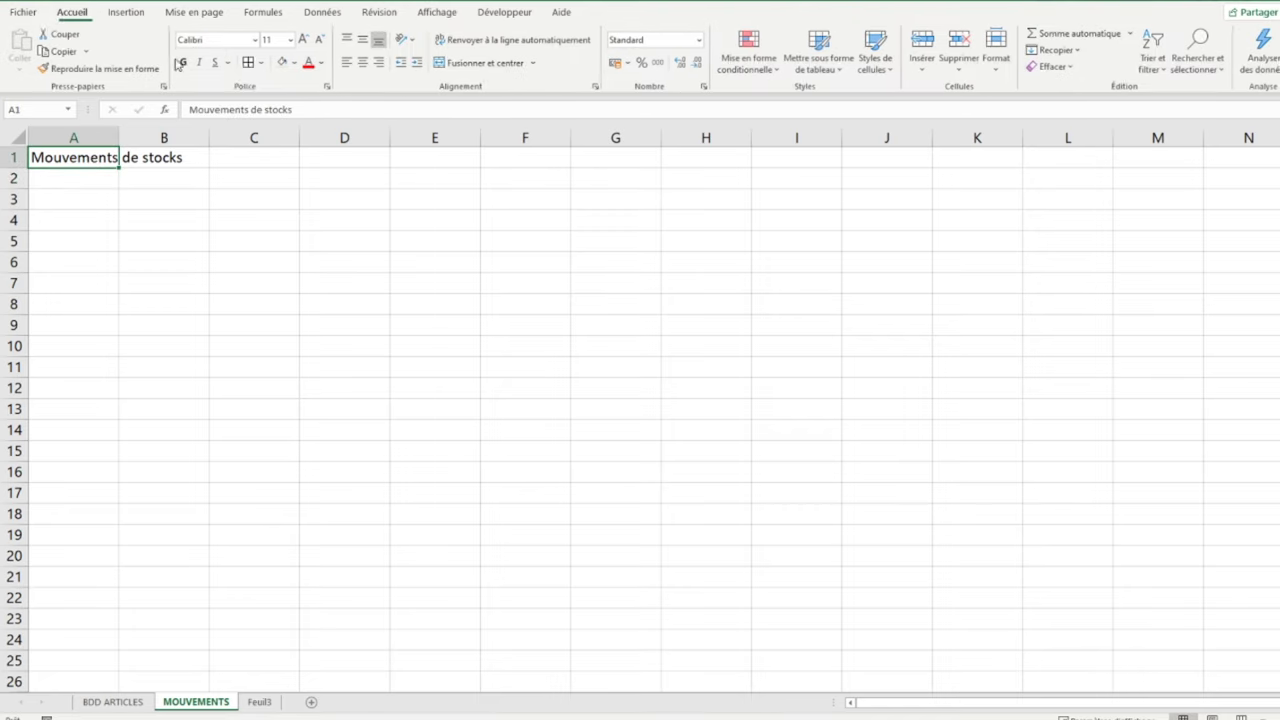
{"action": "left_click", "coordinate": [183, 62]}
{"action": "left_click", "coordinate": [303, 40]}
{"action": "left_click", "coordinate": [303, 40]}
{"action": "left_click", "coordinate": [201, 63]}
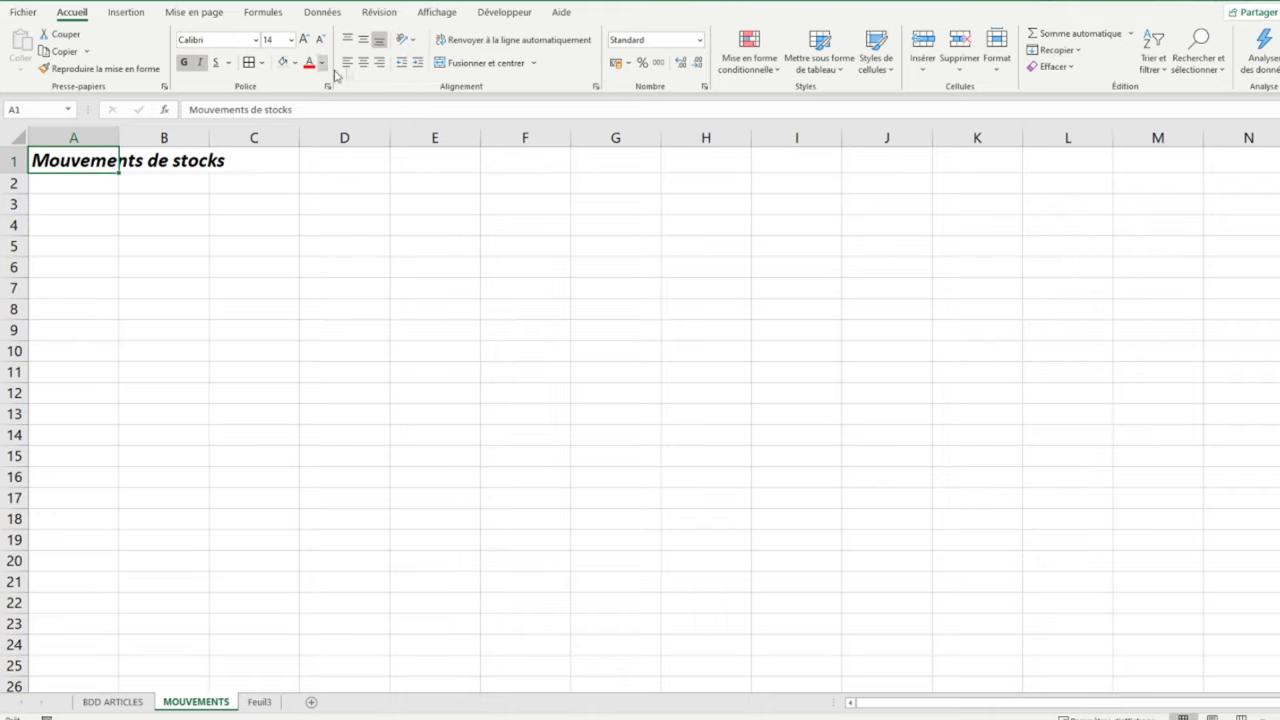
{"action": "left_click", "coordinate": [72, 250]}
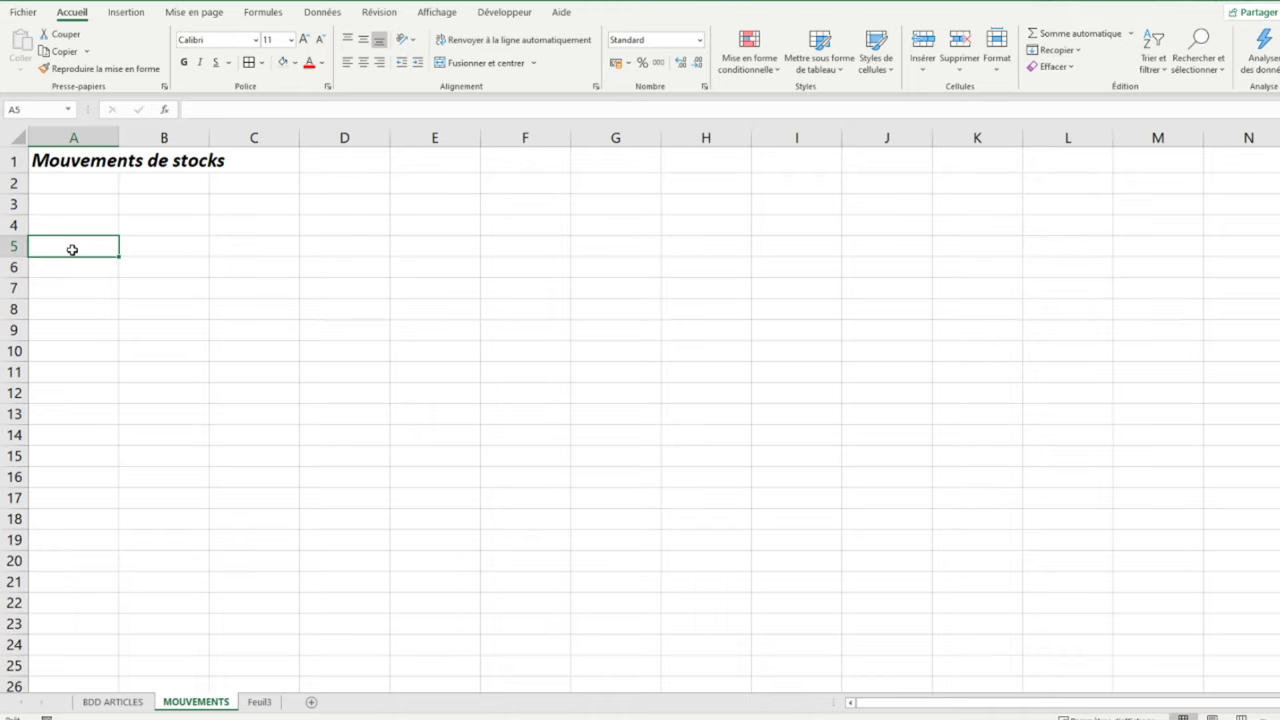
Enter headers Date, Référence, Description, Entrées and Sorties in A5:E5
{"action": "type", "text": "Date"}
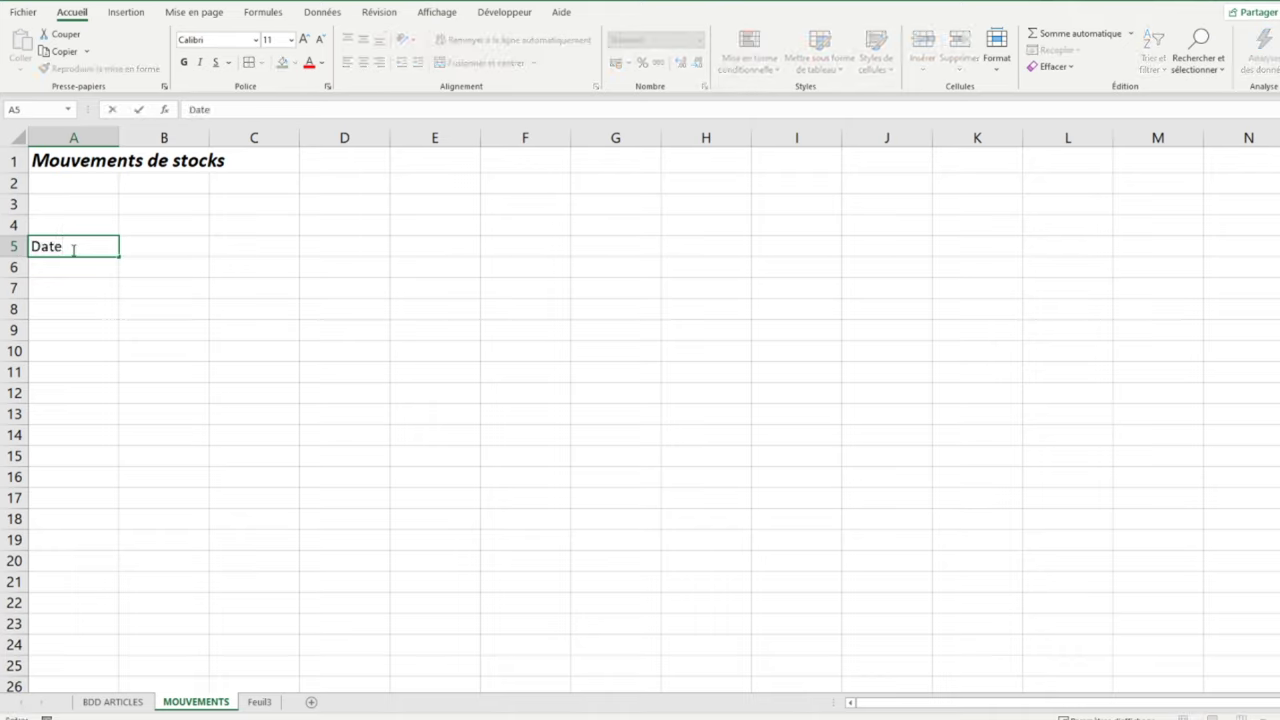
{"action": "key", "text": "Tab"}
{"action": "type", "text": "Référence"}
{"action": "key", "text": "Tab"}
{"action": "type", "text": "Description"}
{"action": "key", "text": "Tab"}
{"action": "type", "text": "Entrées"}
{"action": "key", "text": "Tab"}
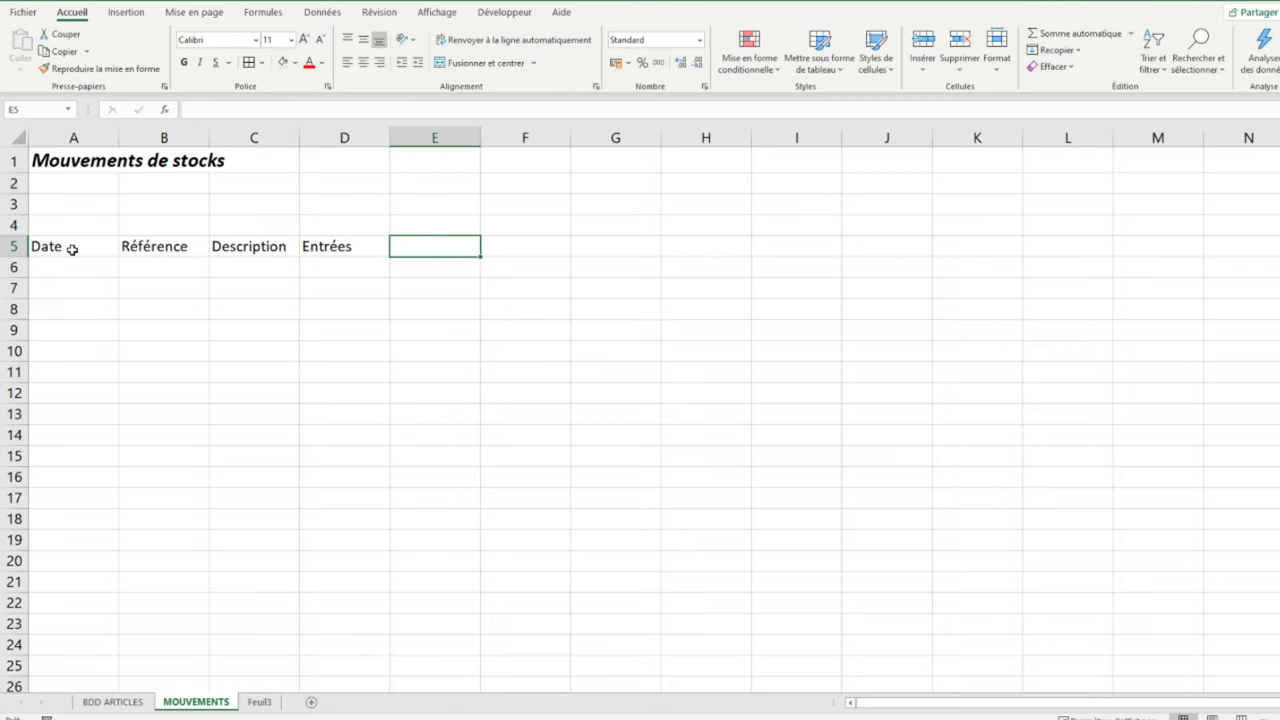
{"action": "type", "text": "Sorties"}
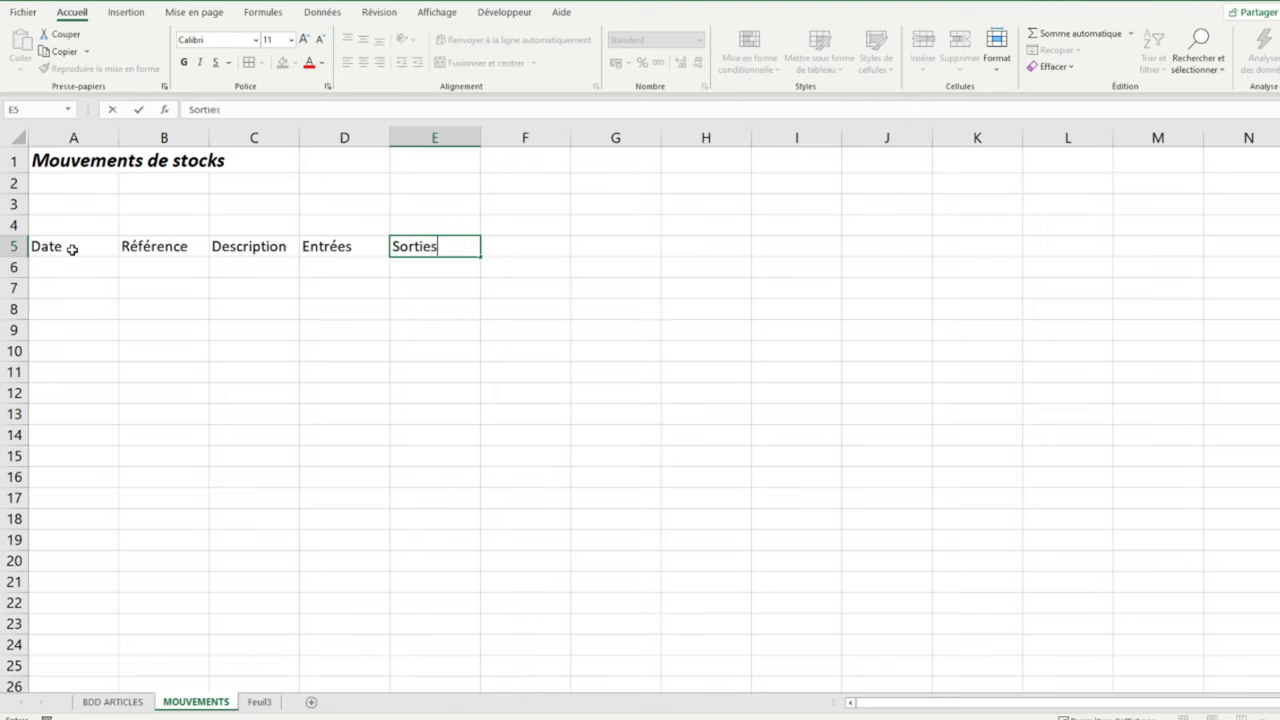
{"action": "key", "text": "Return"}
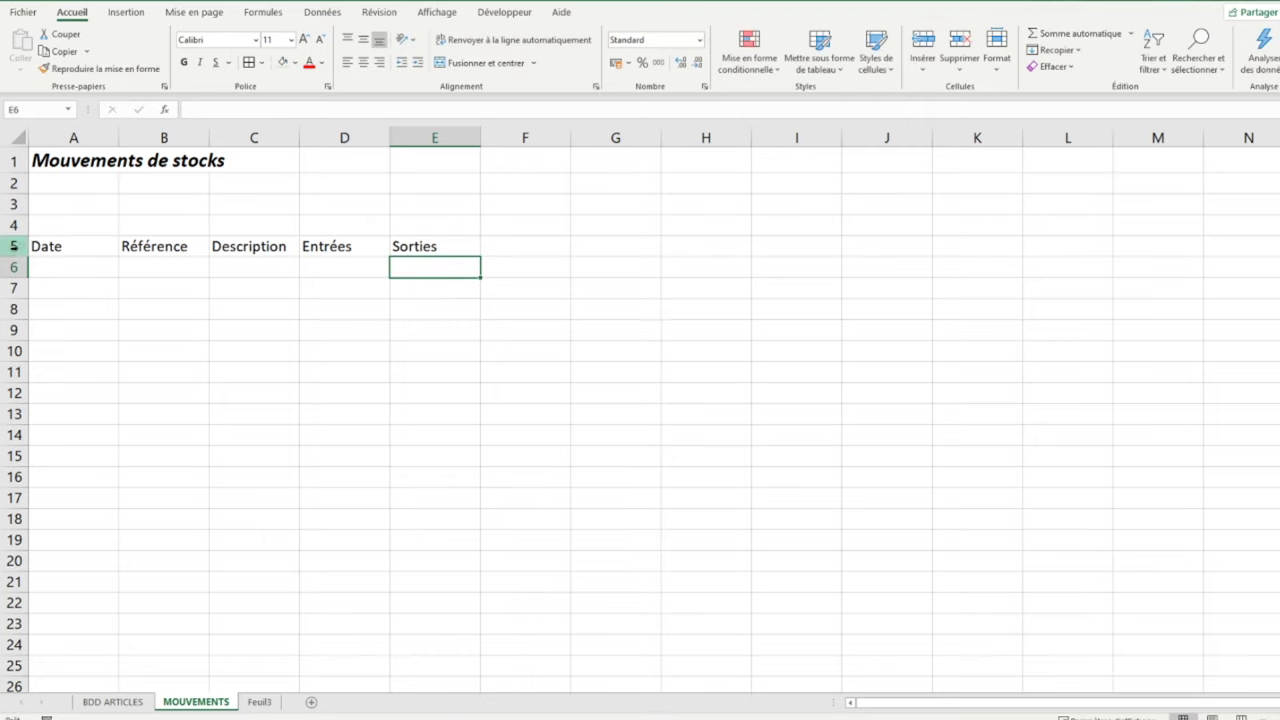
Make row 5 bold and centred both horizontally and vertically
{"action": "left_click", "coordinate": [16, 246]}
{"action": "left_click", "coordinate": [195, 62]}
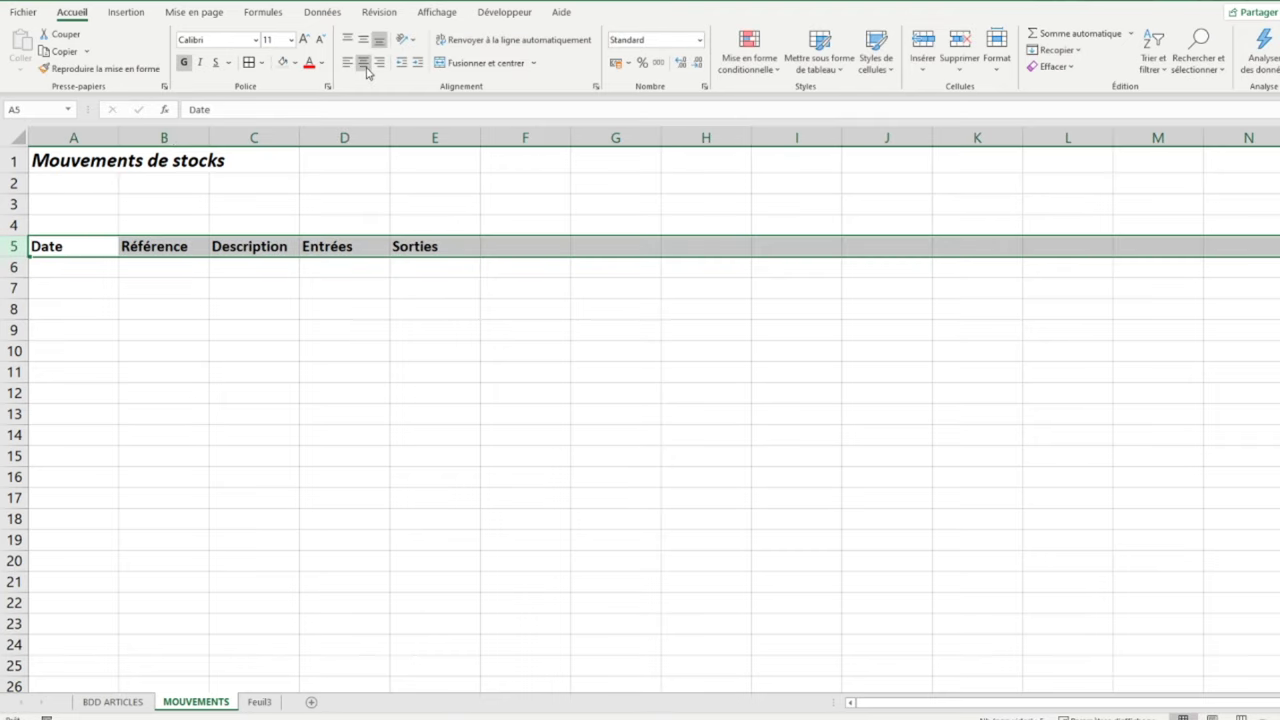
{"action": "left_click", "coordinate": [363, 62]}
{"action": "left_click", "coordinate": [365, 42]}
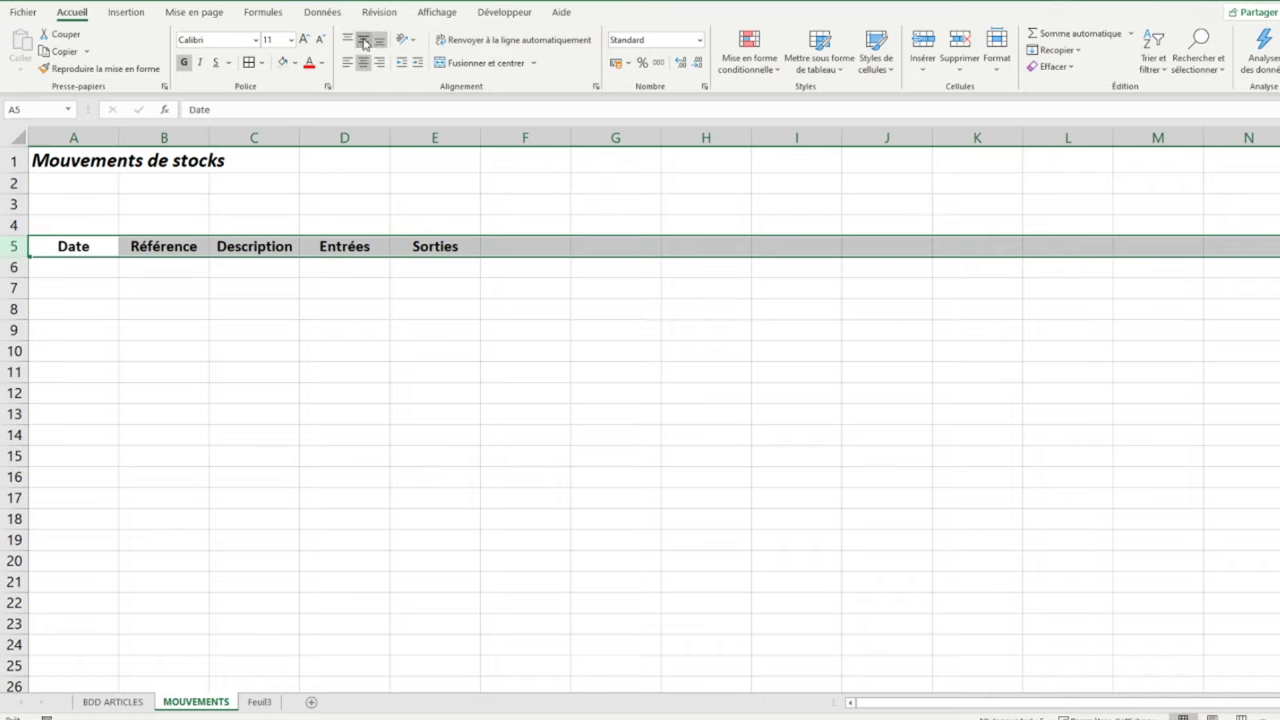
{"action": "left_click", "coordinate": [68, 262]}
Fill the Date cells A6:A20 and Entrées/Sorties cells D6:E20 light green
{"action": "left_click_drag", "start_coordinate": [68, 262], "coordinate": [94, 560]}
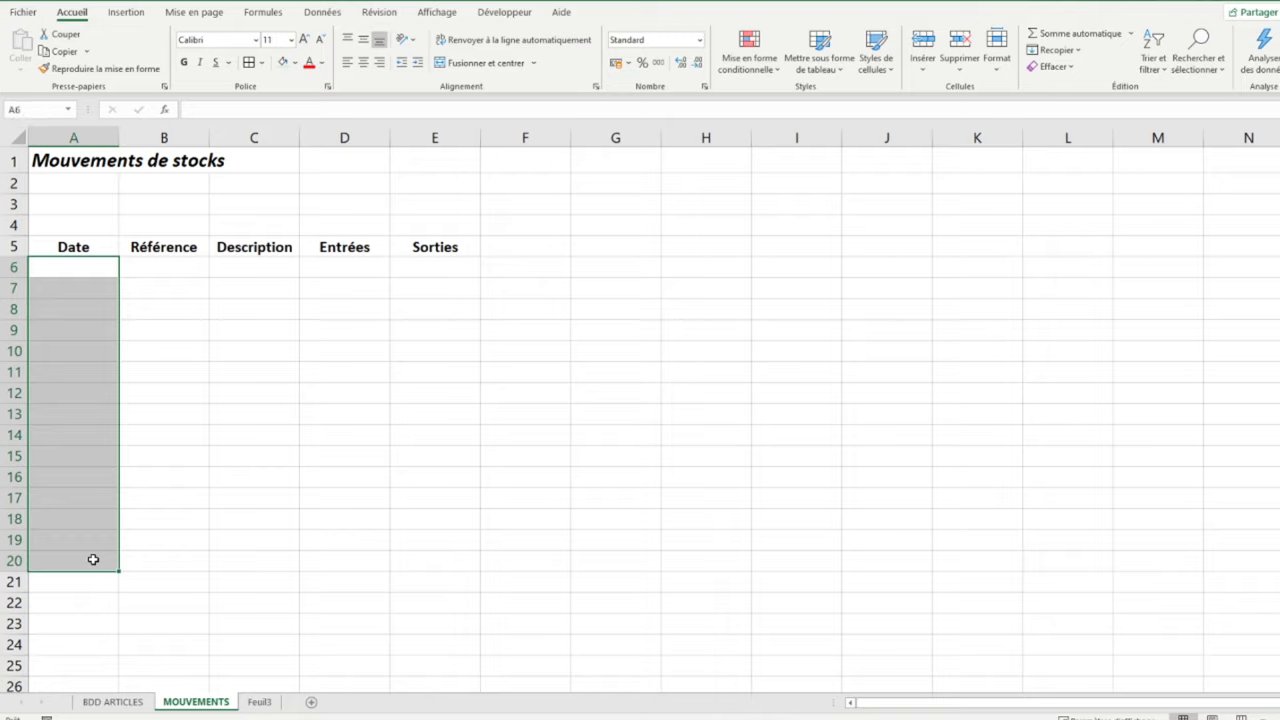
{"action": "left_click", "coordinate": [283, 62]}
{"action": "left_click", "coordinate": [82, 562]}
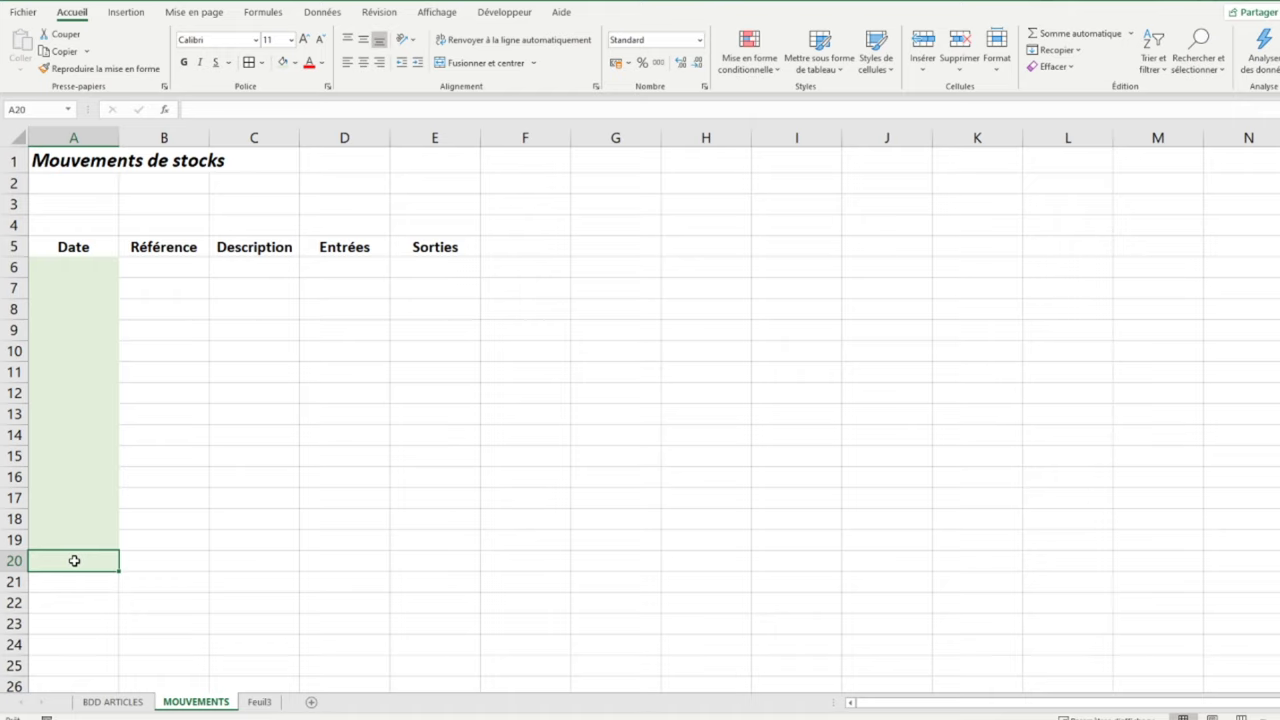
{"action": "mouse_move", "coordinate": [308, 265]}
{"action": "left_mouse_down"}
{"action": "mouse_move", "coordinate": [422, 515]}
{"action": "mouse_move", "coordinate": [420, 558]}
{"action": "left_mouse_up"}
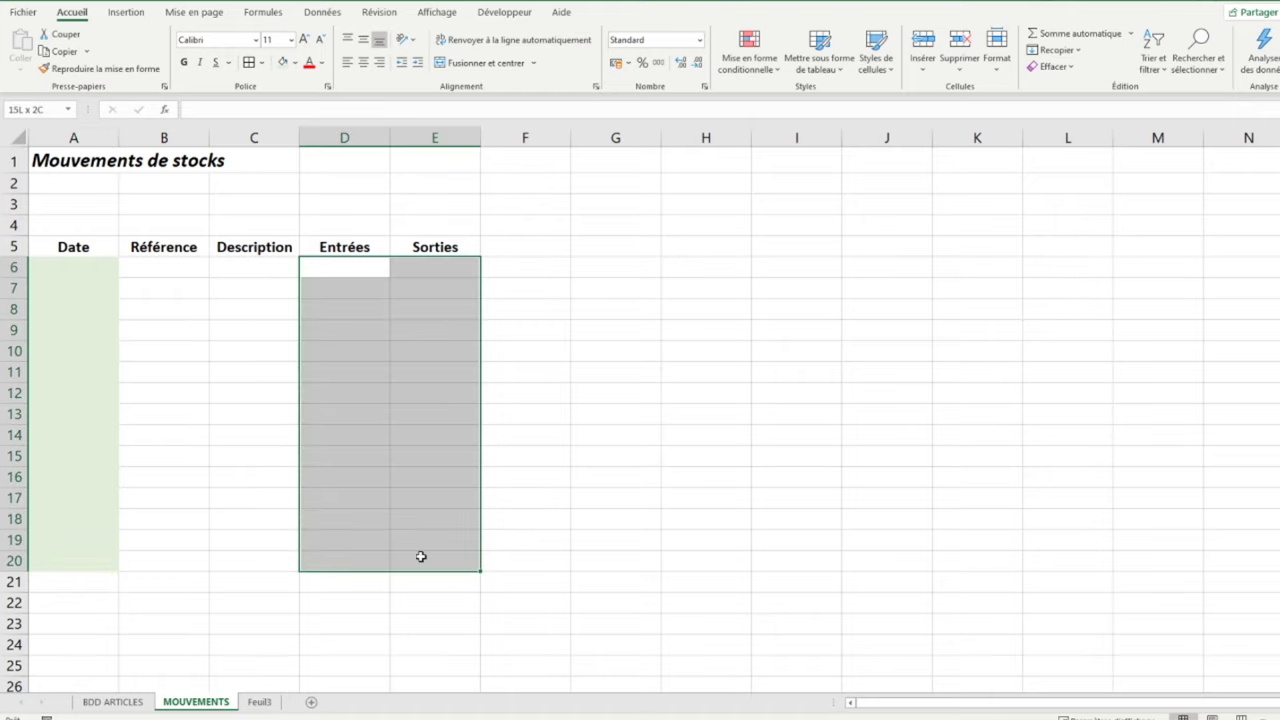
{"action": "left_click", "coordinate": [285, 65]}
{"action": "left_click", "coordinate": [332, 261]}
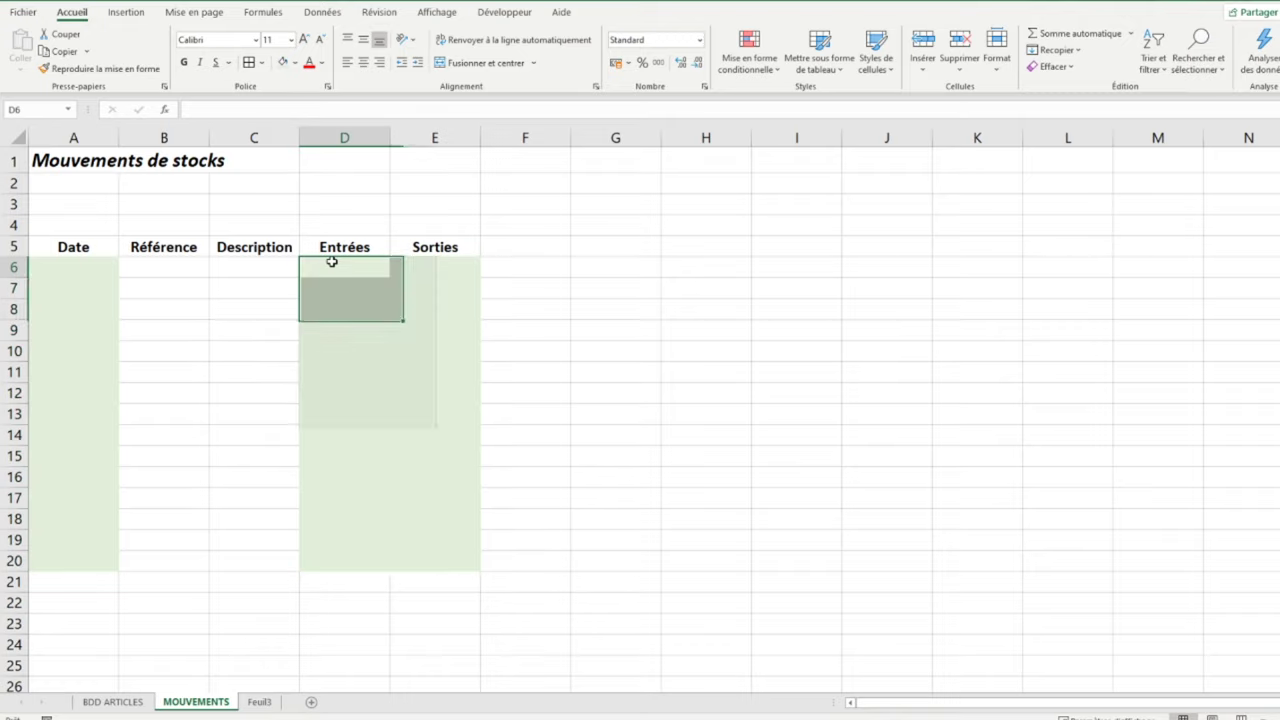
{"action": "left_click", "coordinate": [152, 268]}
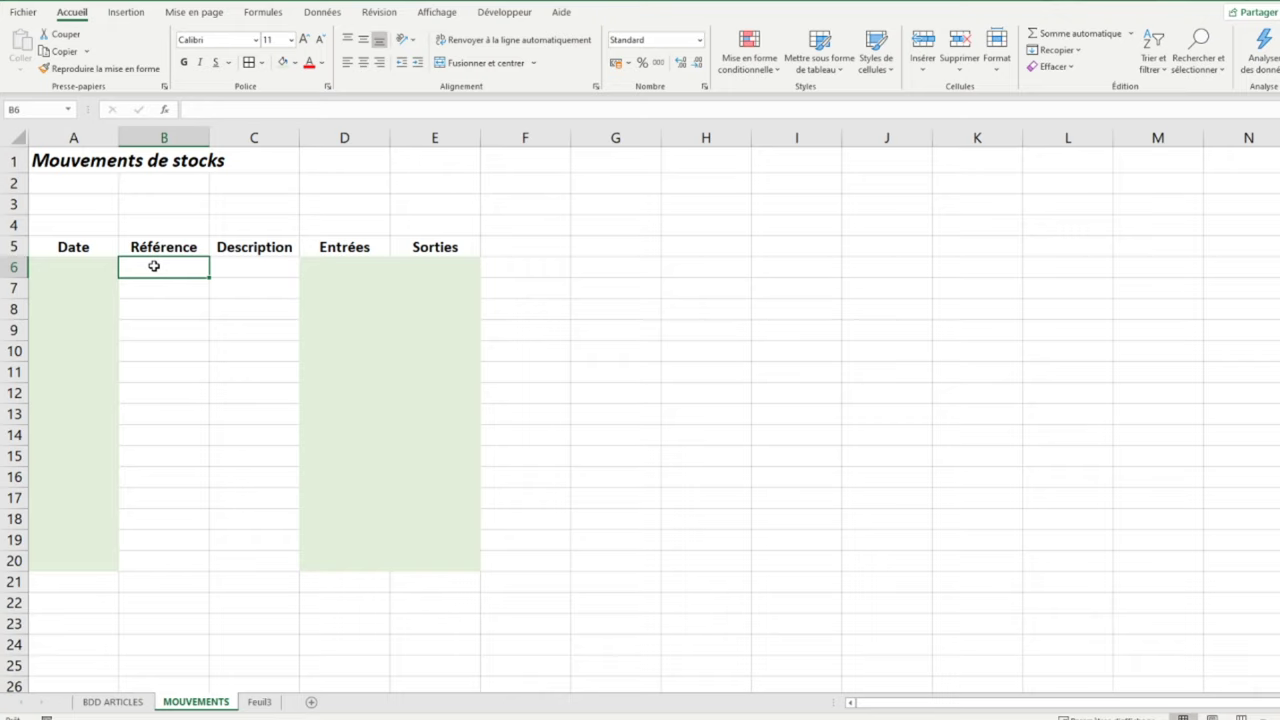
{"action": "left_click", "coordinate": [333, 19]}
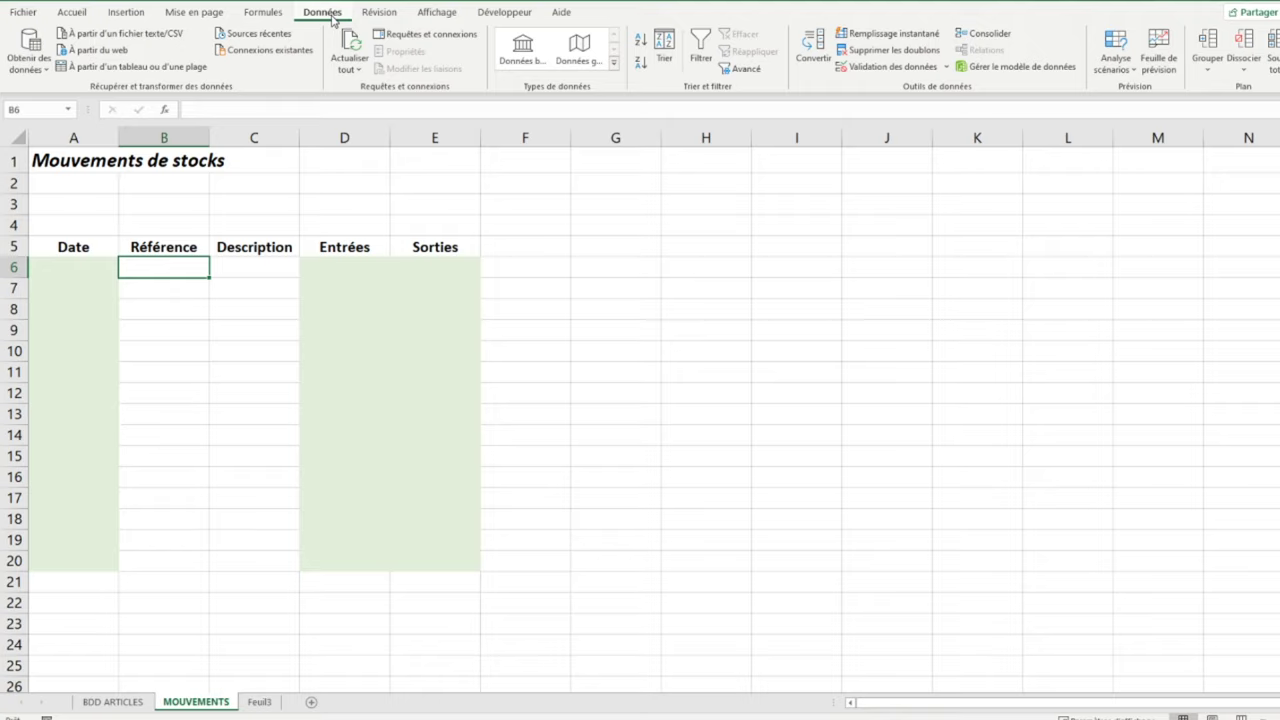
Restrict B6 to a validation list of the reference codes on BDD ARTICLES and test its dropdown
{"action": "left_click", "coordinate": [872, 67]}
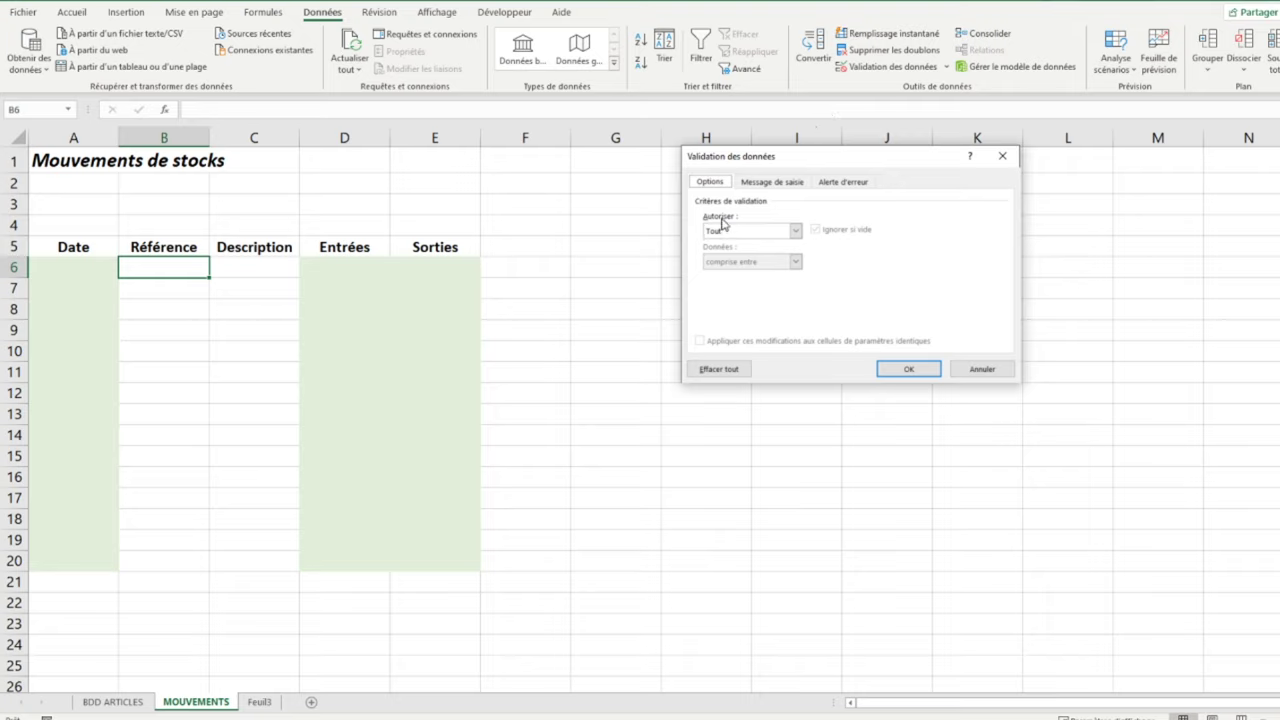
{"action": "left_click", "coordinate": [754, 232]}
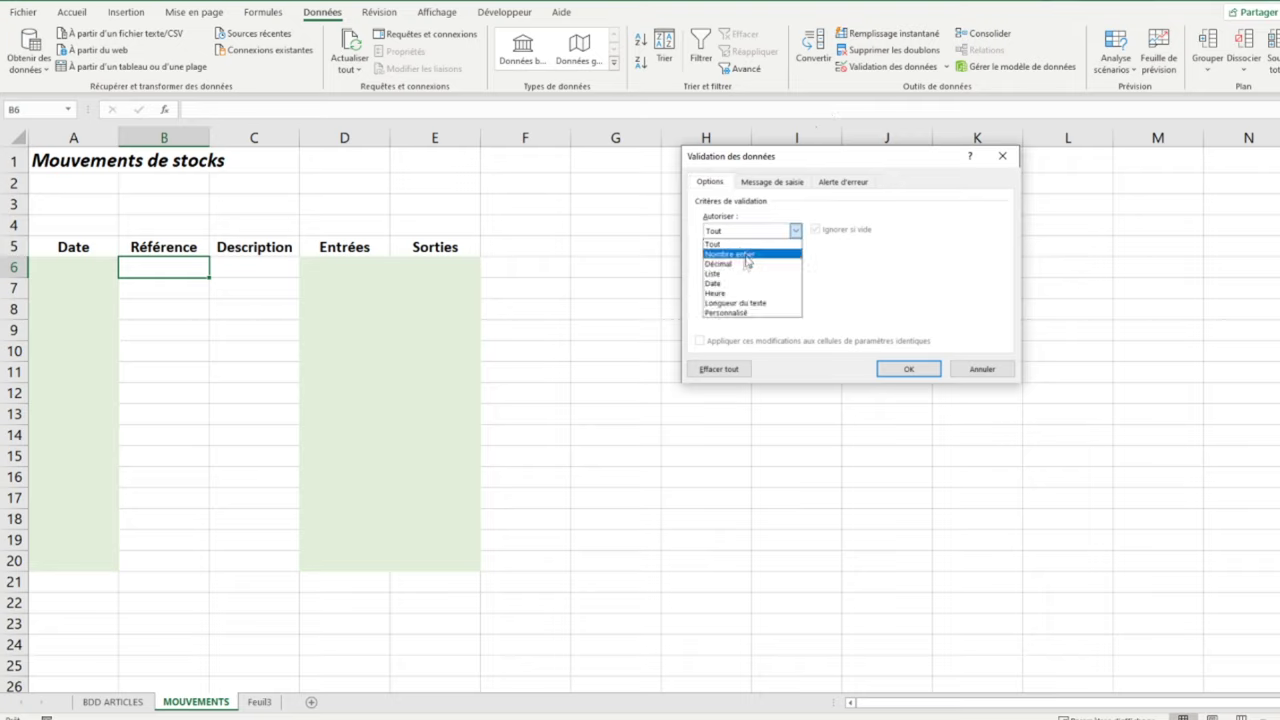
{"action": "left_click", "coordinate": [739, 274]}
{"action": "left_click", "coordinate": [759, 292]}
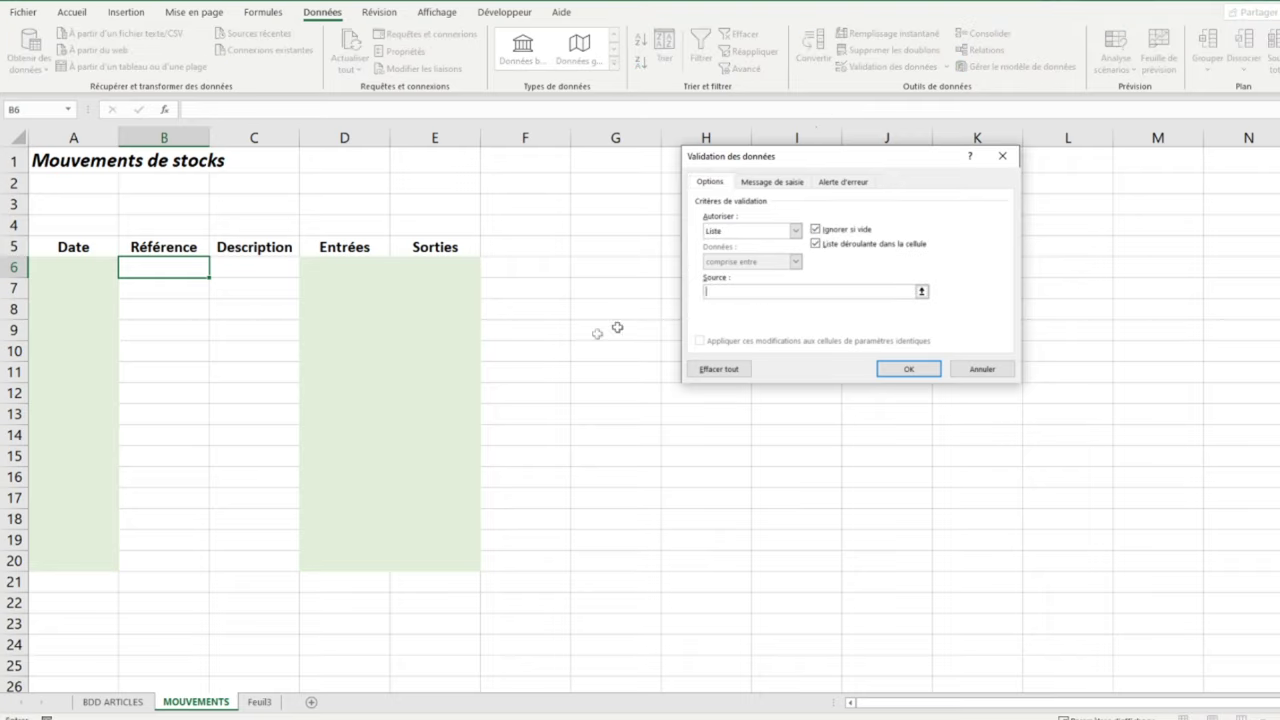
{"action": "left_click", "coordinate": [103, 702]}
{"action": "left_click_drag", "start_coordinate": [60, 268], "coordinate": [62, 455]}
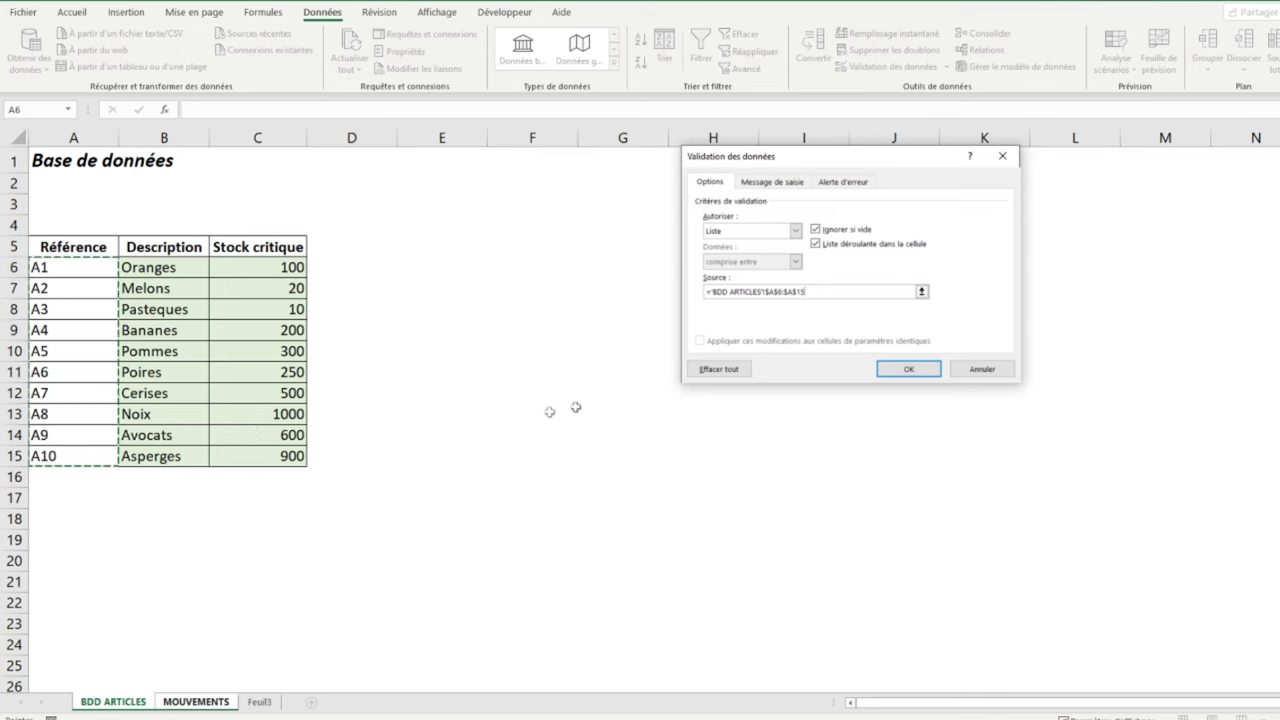
{"action": "left_click", "coordinate": [908, 369]}
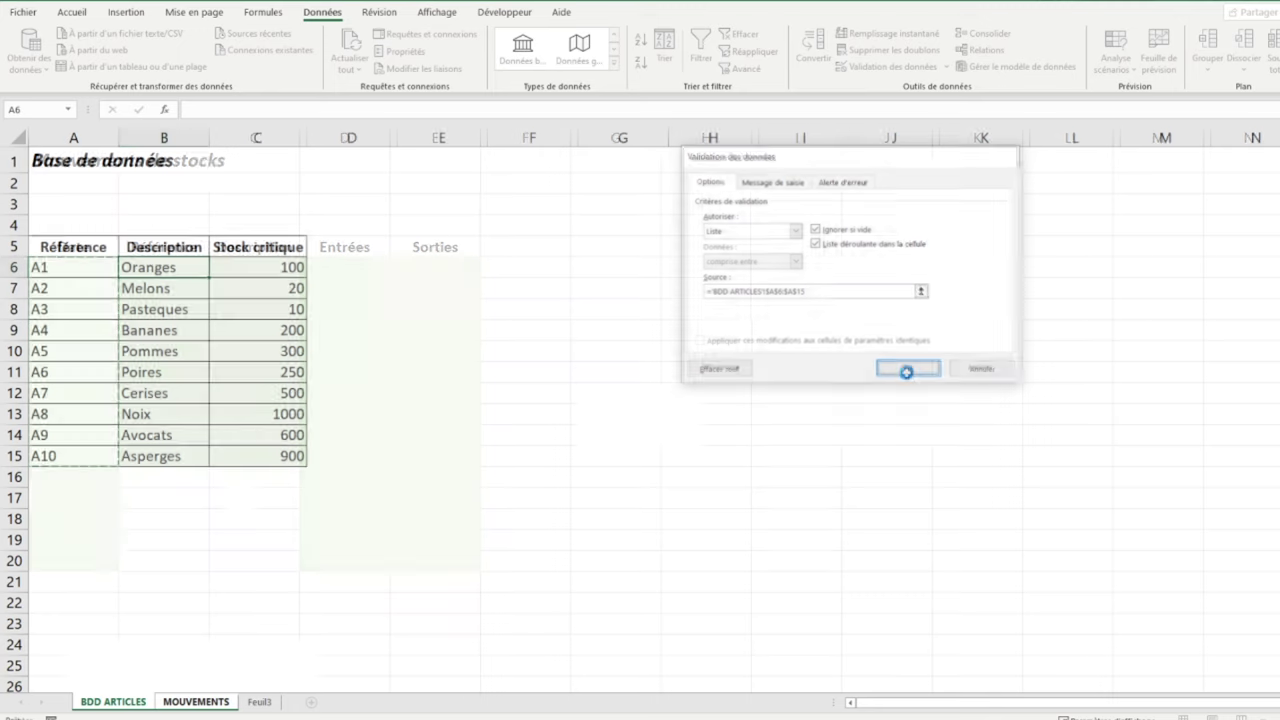
{"action": "left_click", "coordinate": [215, 271]}
{"action": "key", "text": "Escape"}
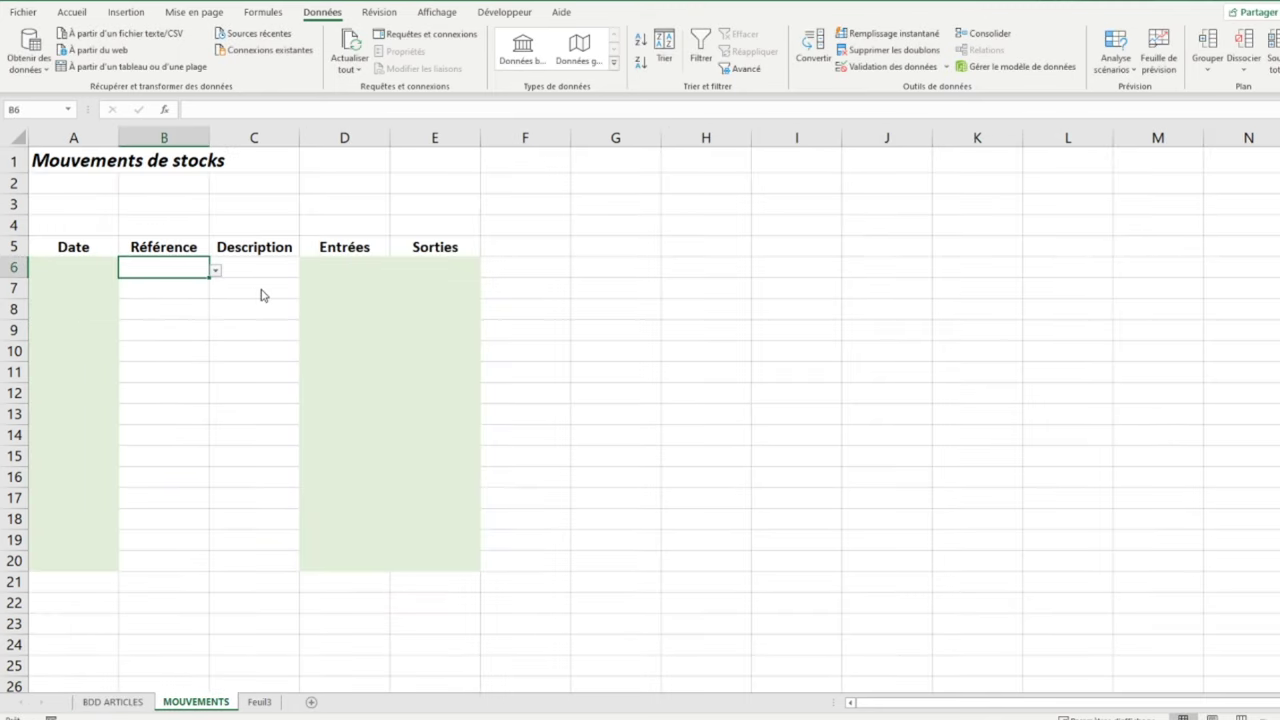
Apply the same reference-list validation, sourced from BDD ARTICLES A6:A15, to B7:B20
{"action": "left_click_drag", "start_coordinate": [176, 287], "coordinate": [163, 562]}
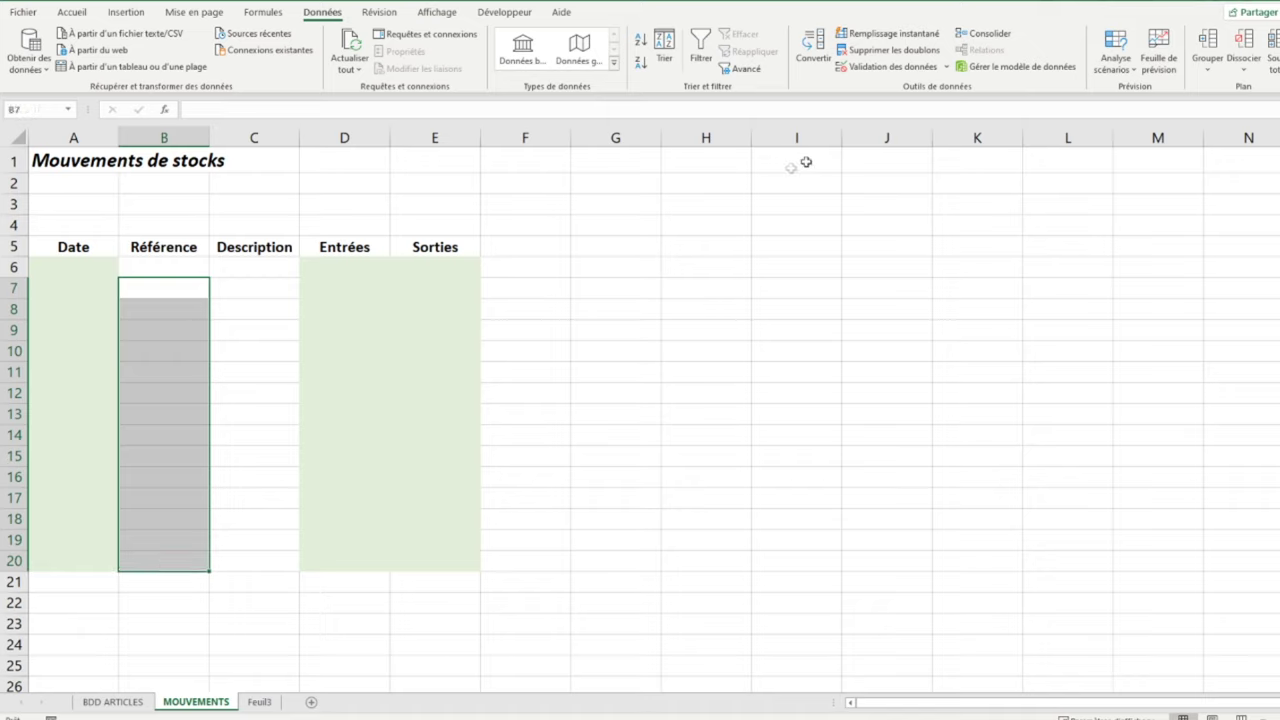
{"action": "left_click", "coordinate": [890, 66]}
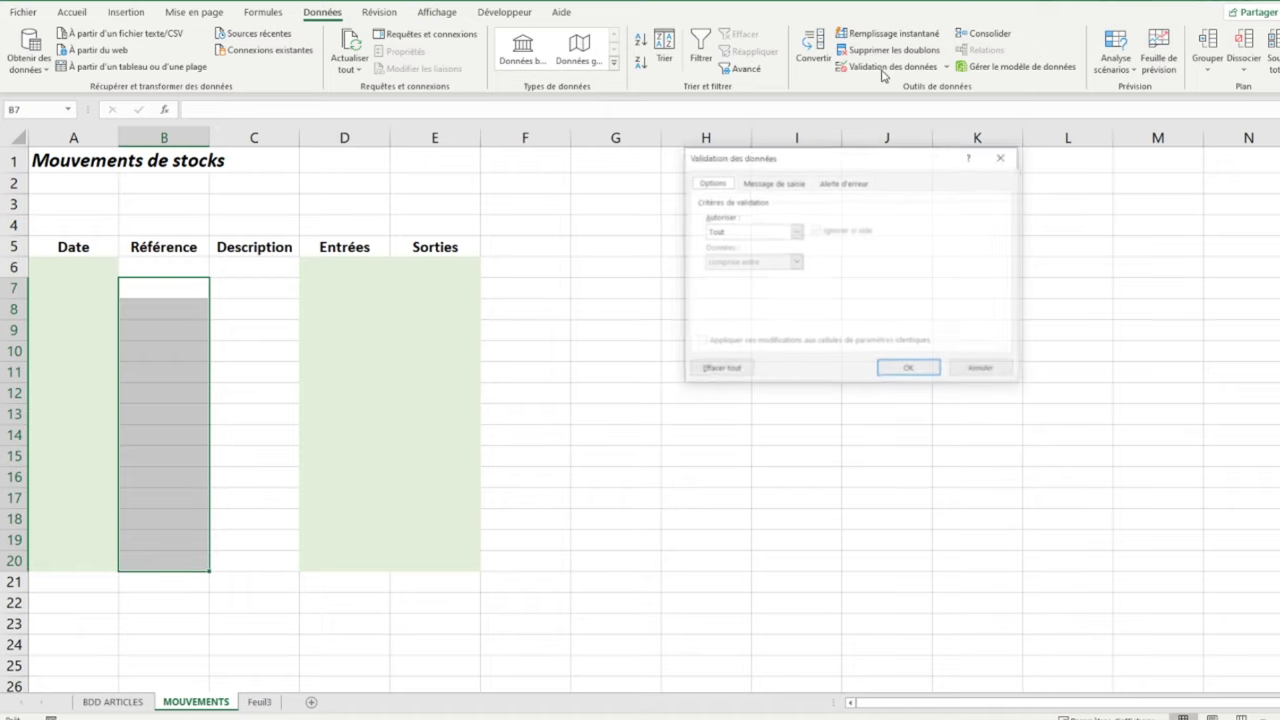
{"action": "left_click", "coordinate": [731, 231]}
{"action": "left_click", "coordinate": [712, 273]}
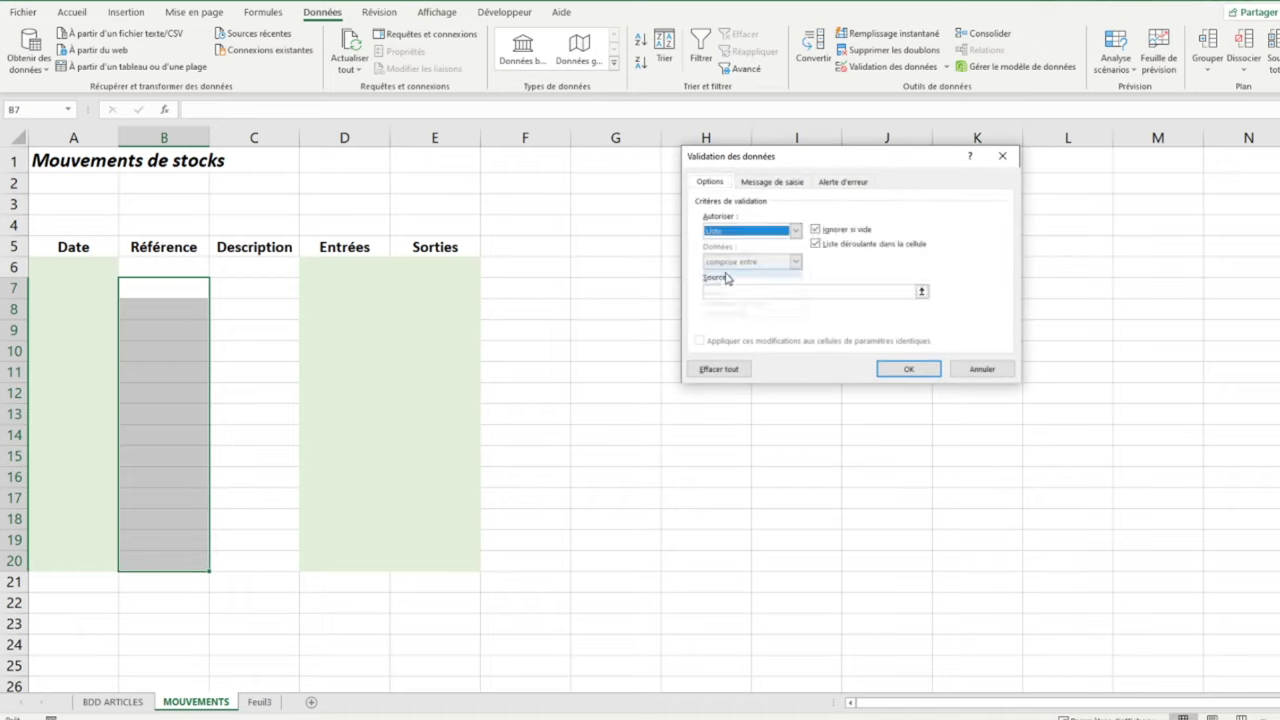
{"action": "left_click", "coordinate": [764, 292]}
{"action": "left_click", "coordinate": [105, 701]}
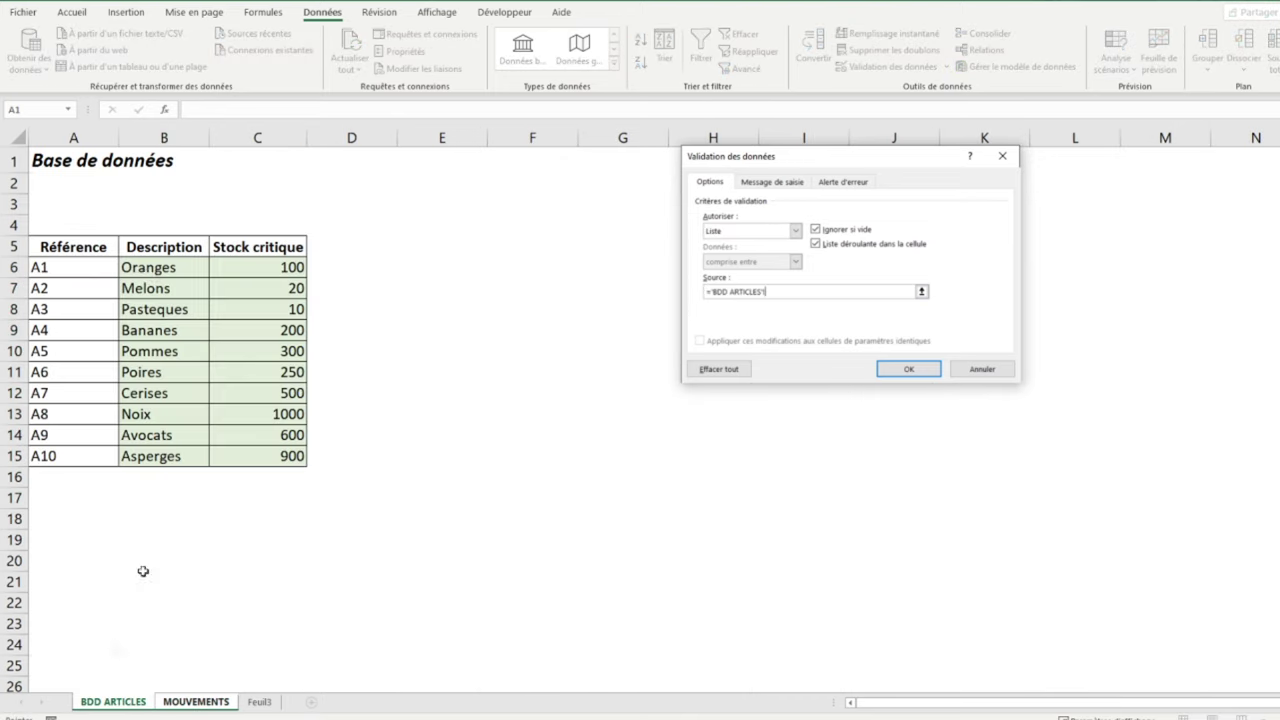
{"action": "left_click_drag", "start_coordinate": [88, 267], "coordinate": [65, 452]}
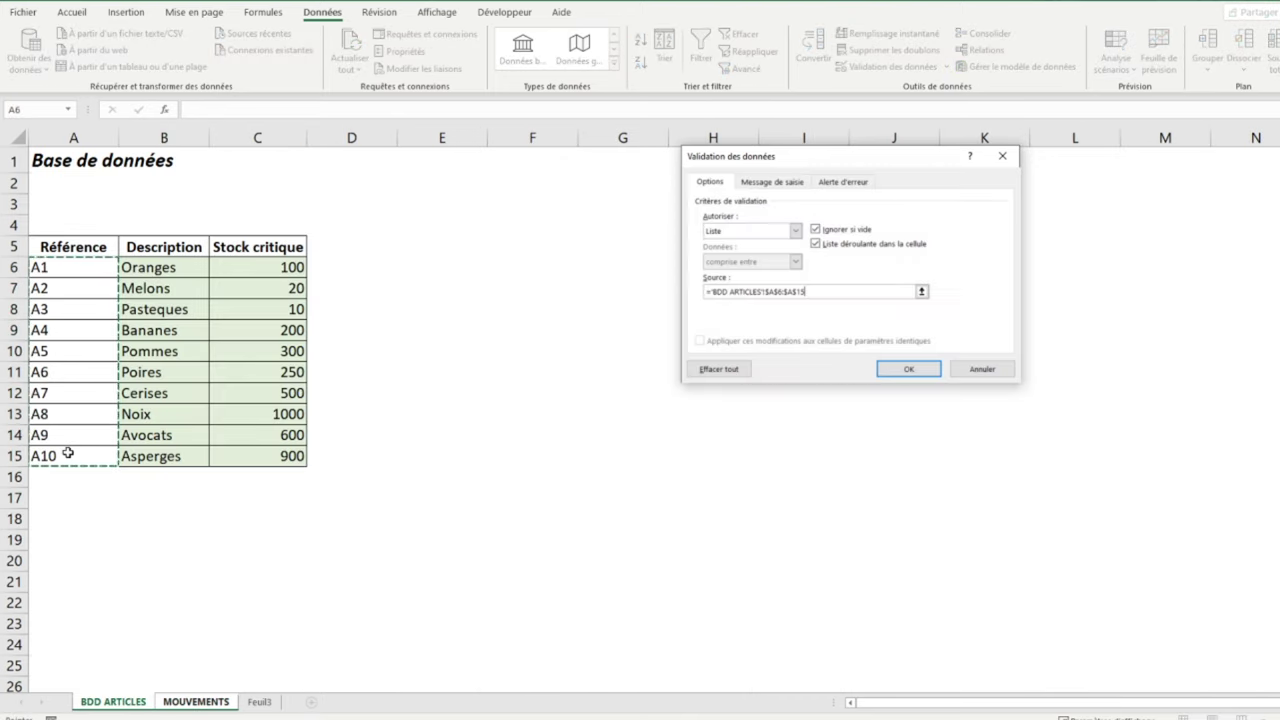
{"action": "left_click", "coordinate": [907, 369]}
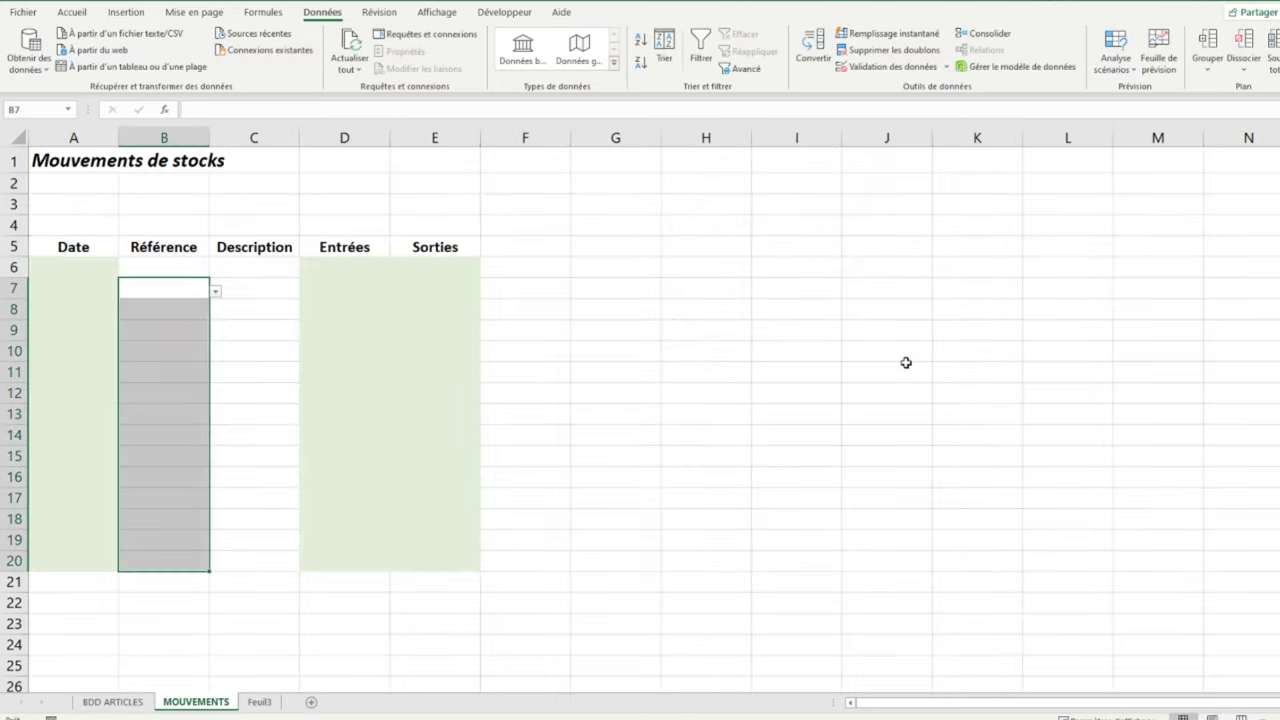
Choose reference A5 from the dropdowns in B6 and B7
{"action": "left_click", "coordinate": [169, 328]}
{"action": "left_click", "coordinate": [151, 371]}
{"action": "left_click", "coordinate": [154, 405]}
{"action": "left_click", "coordinate": [195, 266]}
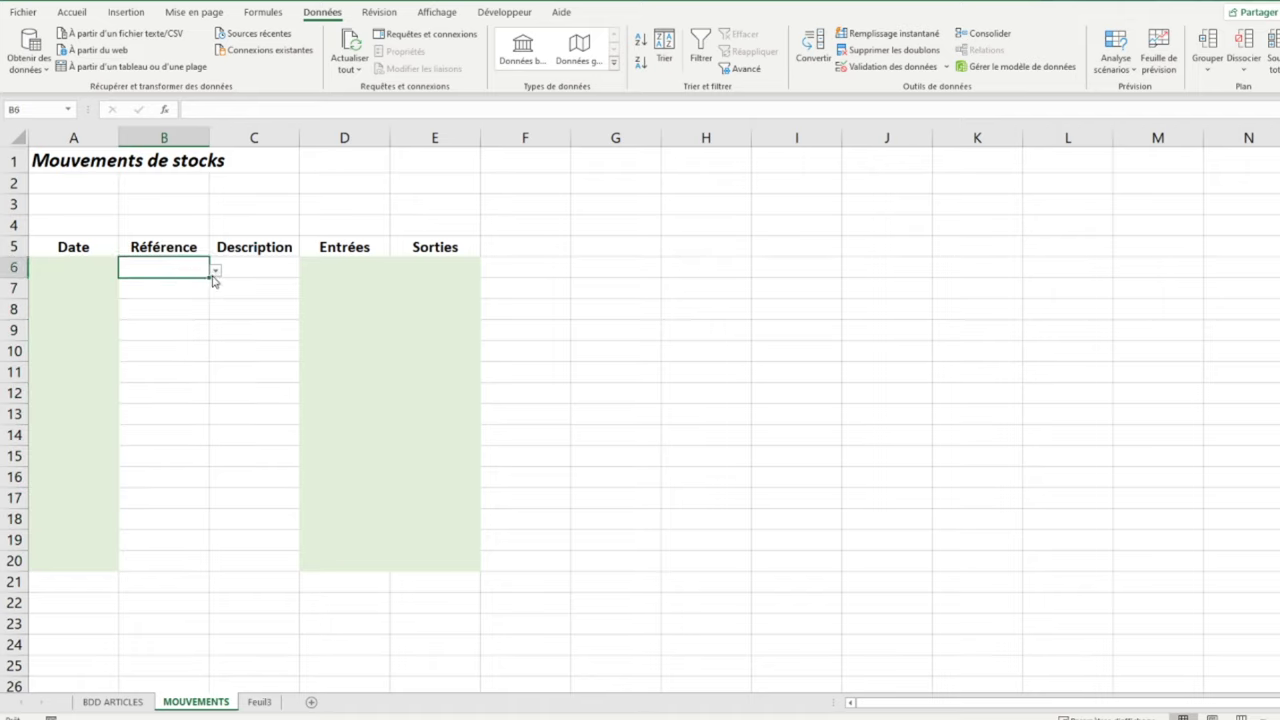
{"action": "left_click", "coordinate": [214, 274]}
{"action": "left_click", "coordinate": [128, 350]}
{"action": "left_click", "coordinate": [173, 287]}
{"action": "left_click", "coordinate": [216, 291]}
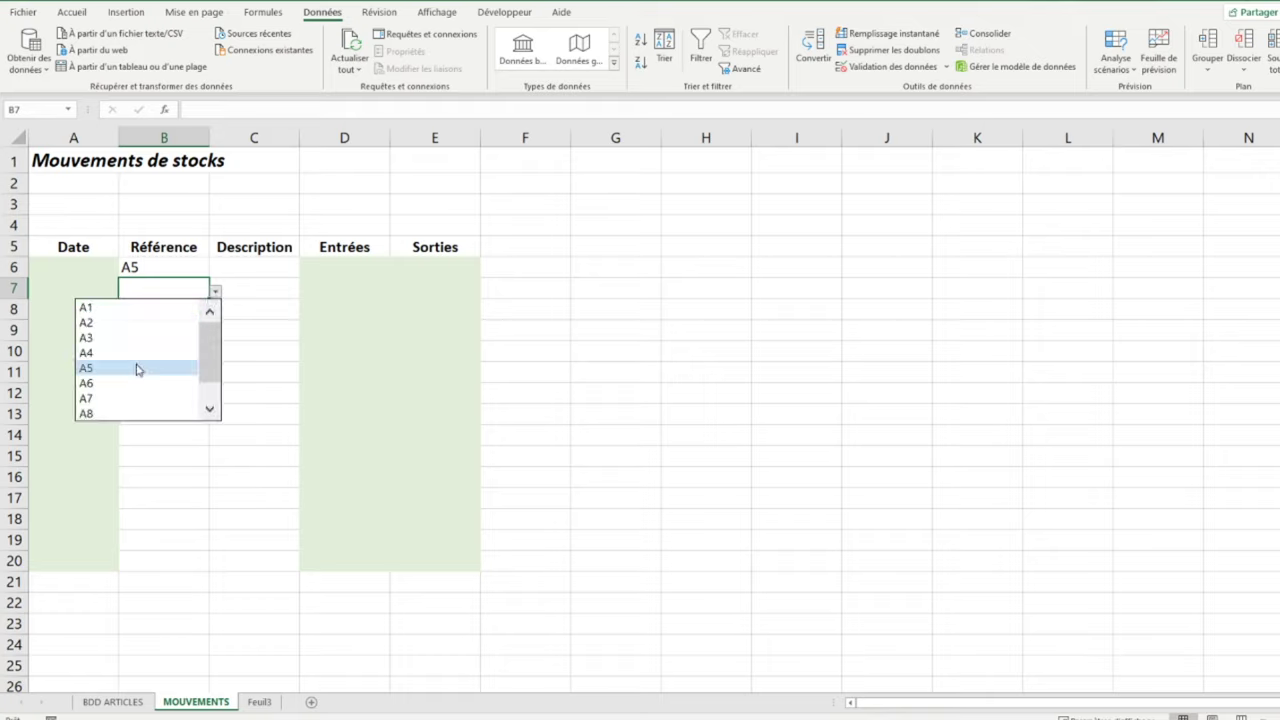
{"action": "left_click", "coordinate": [138, 369]}
Check the reference in B6 and select Description cell C6
{"action": "left_click", "coordinate": [183, 266]}
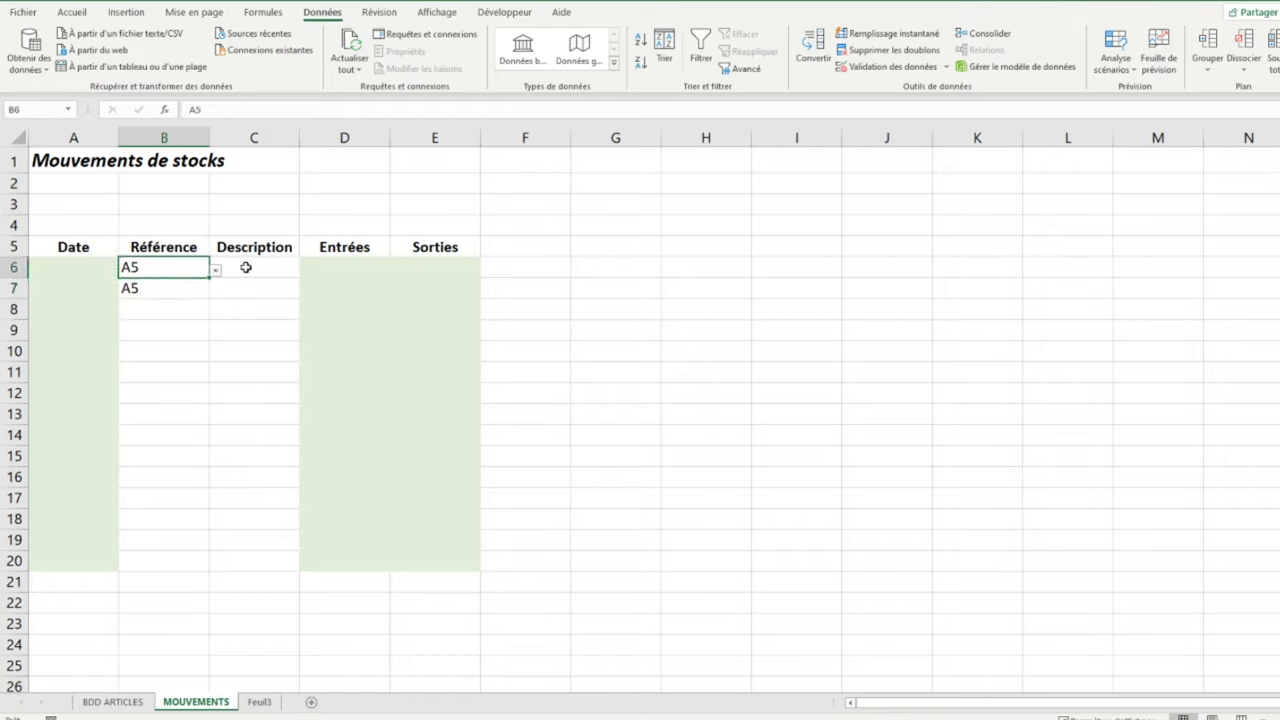
{"action": "left_click", "coordinate": [246, 267]}
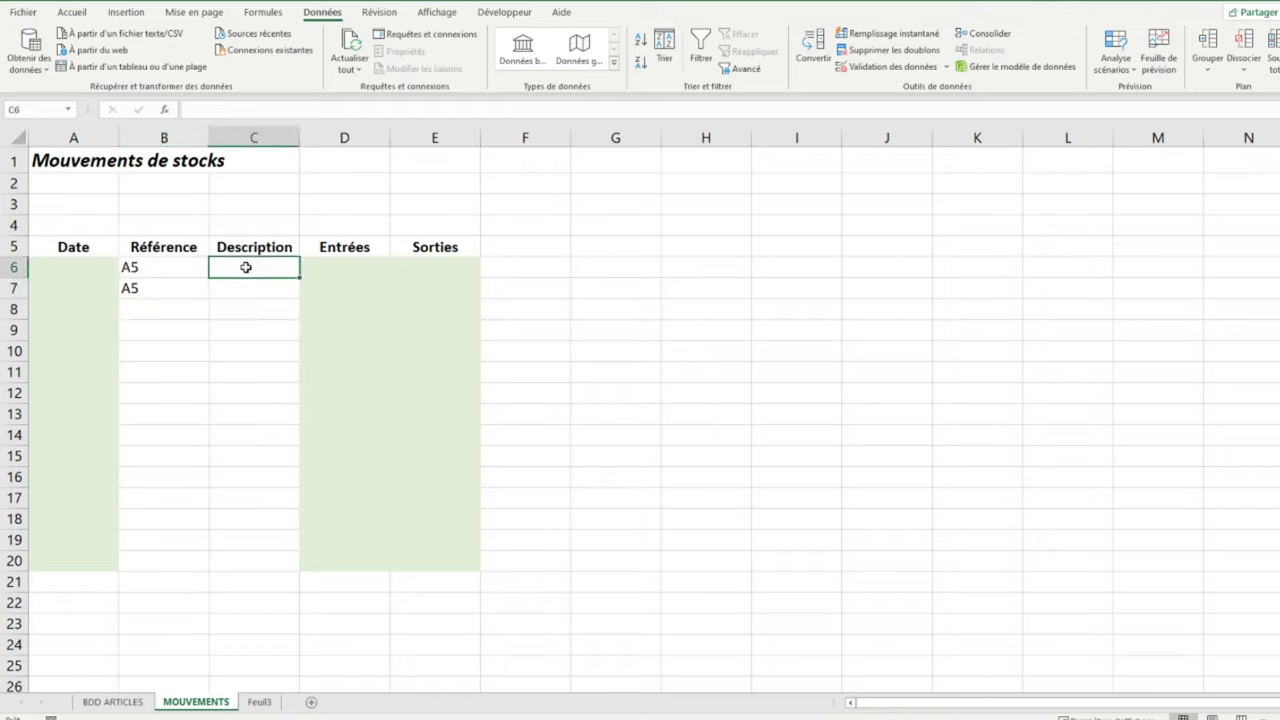
{"action": "left_click", "coordinate": [156, 272]}
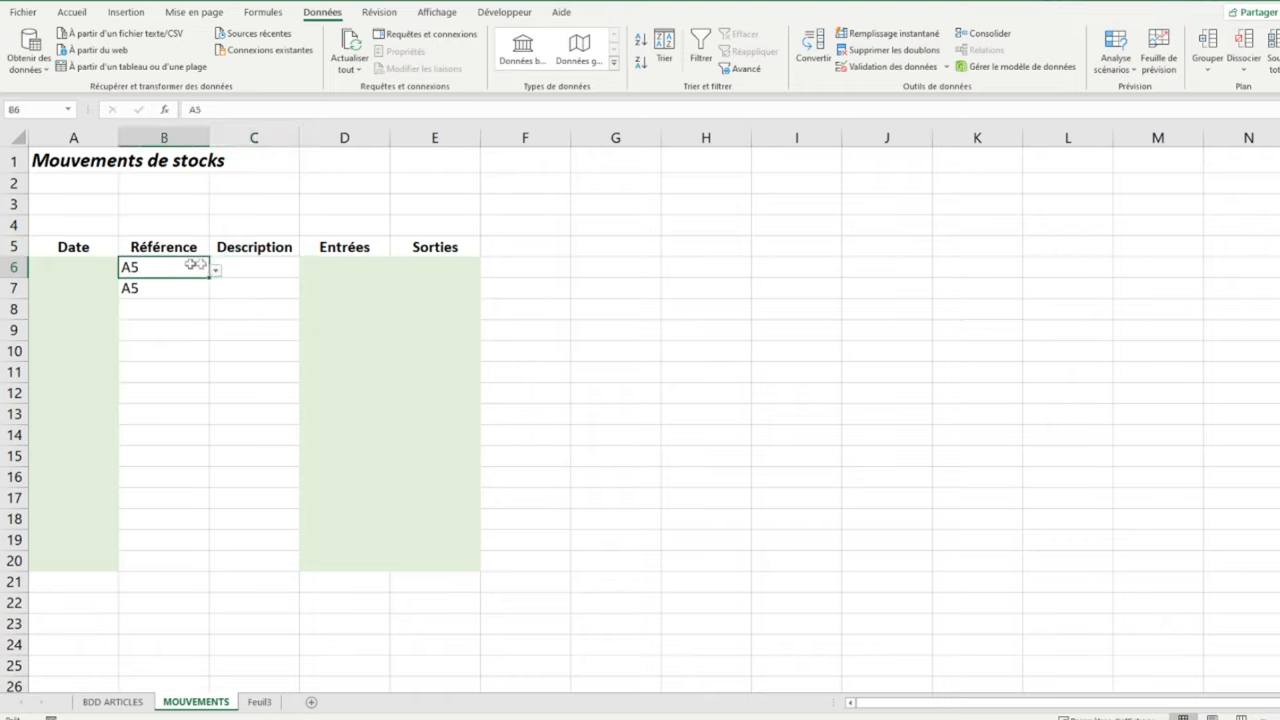
{"action": "left_click", "coordinate": [243, 268]}
Enter =RECHERCHEV(B6;'BDD ARTICLES'!A6:B15;2;FAUX) in C6 so it returns Pommes
{"action": "type", "text": "=r"}
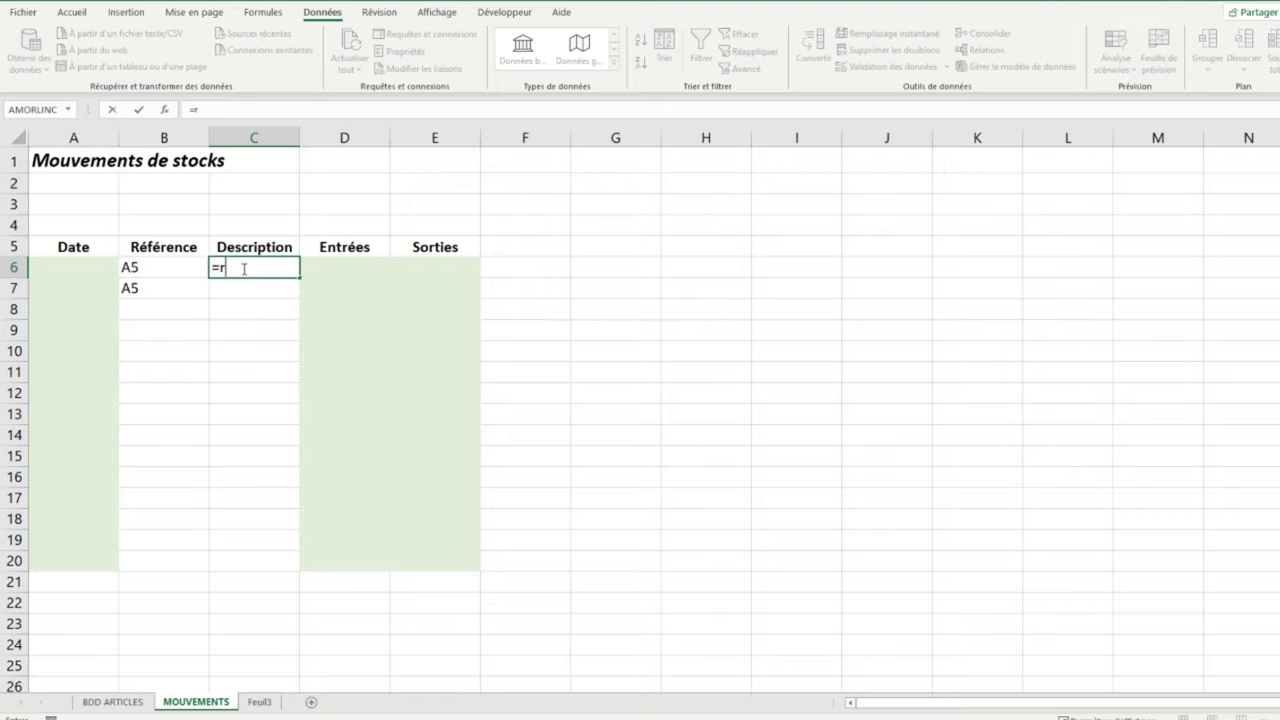
{"action": "type", "text": "echerchev"}
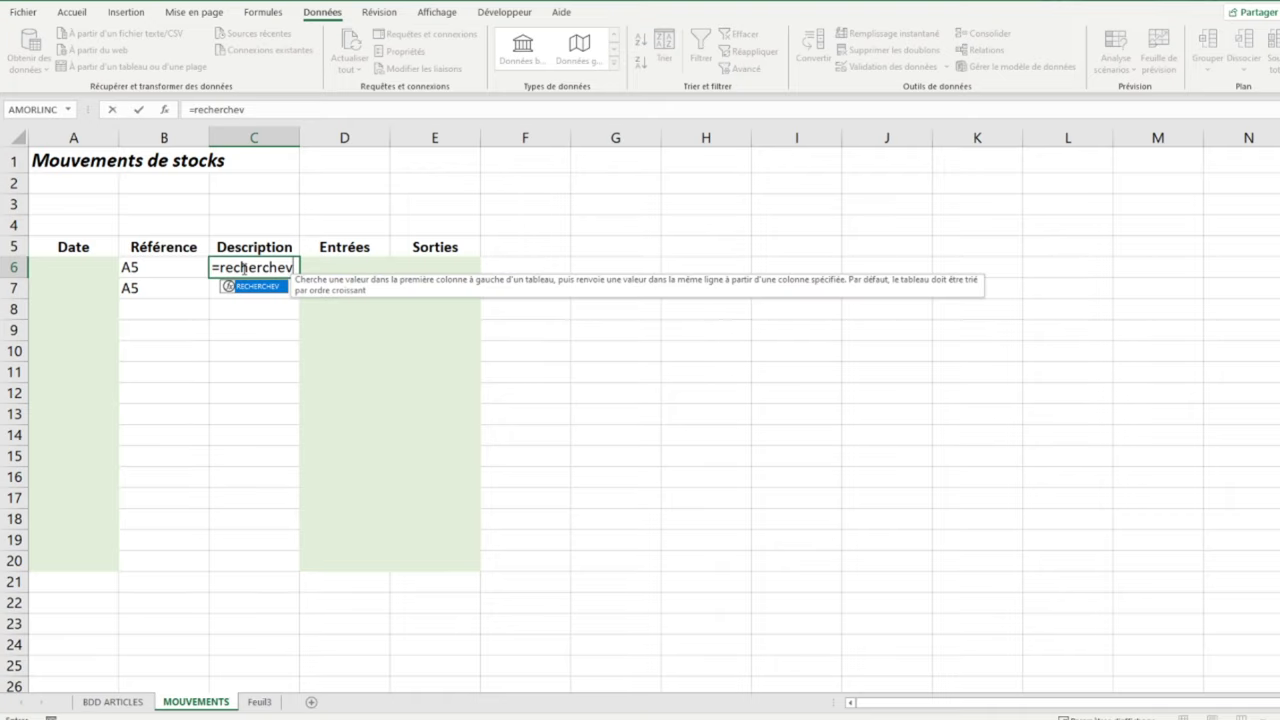
{"action": "type", "text": "("}
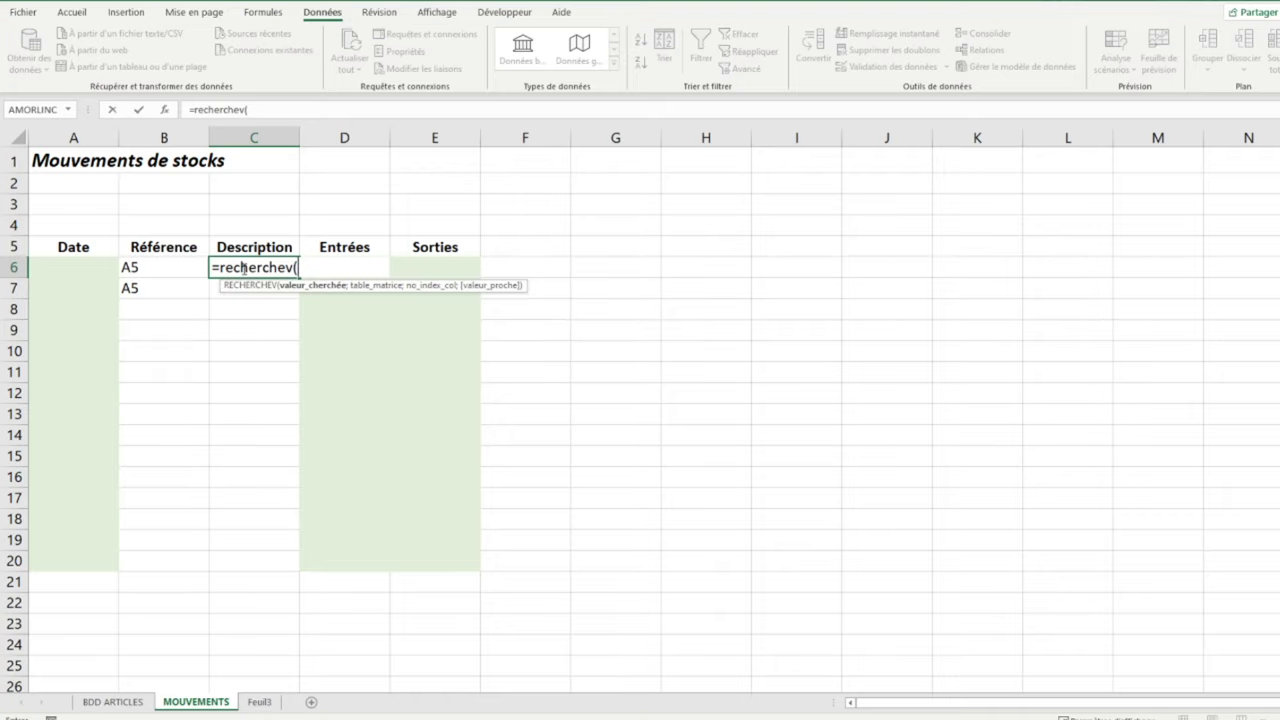
{"action": "left_click", "coordinate": [169, 272]}
{"action": "type", "text": ";"}
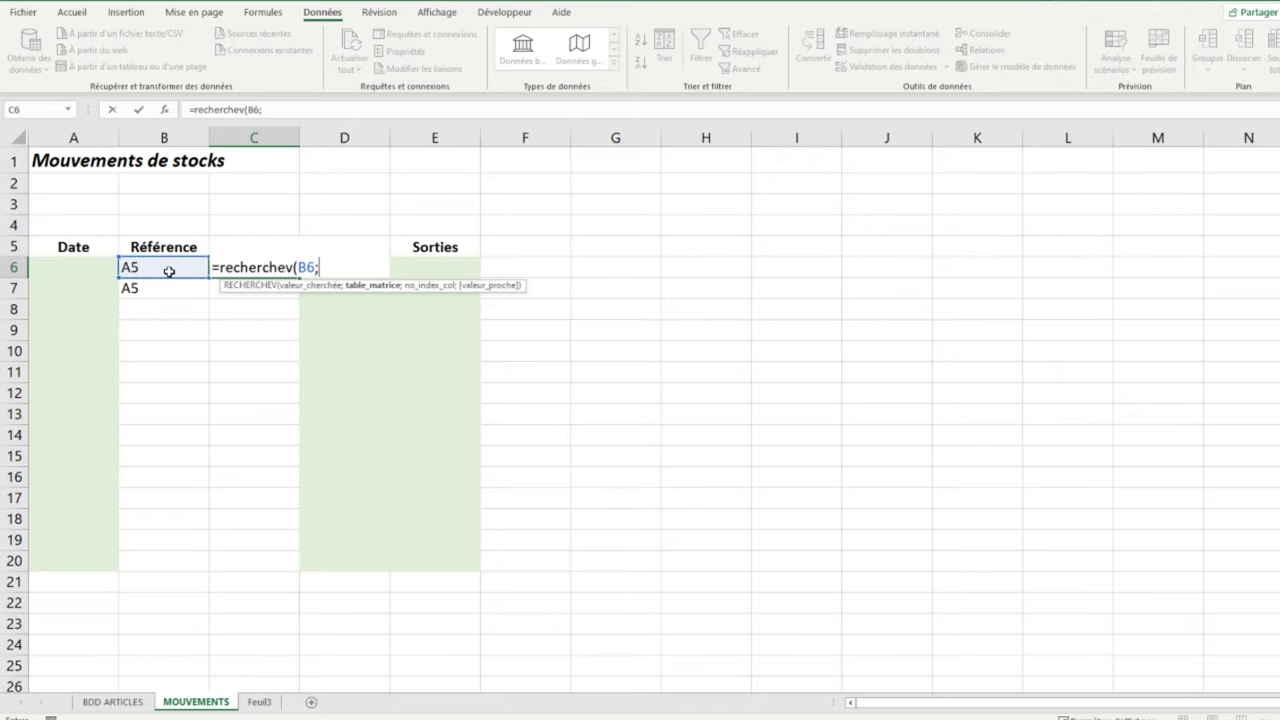
{"action": "left_click", "coordinate": [133, 703]}
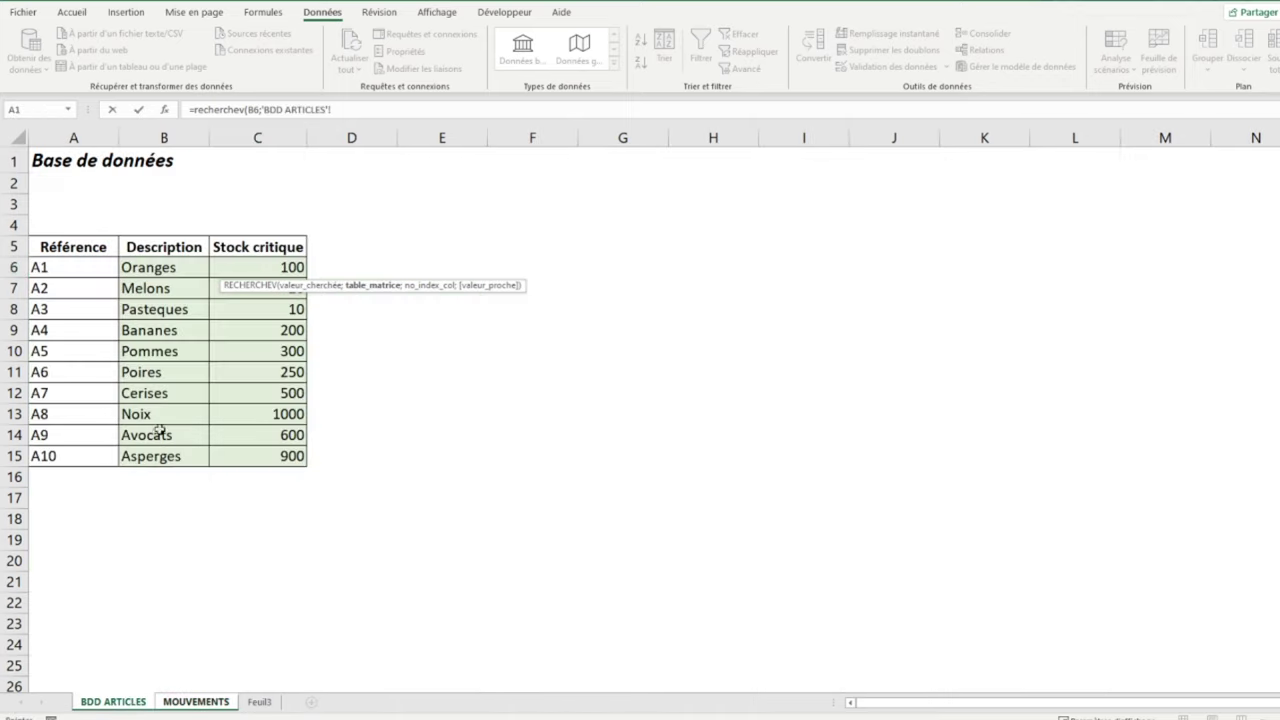
{"action": "left_click", "coordinate": [55, 265]}
{"action": "left_click_drag", "start_coordinate": [55, 265], "coordinate": [213, 410]}
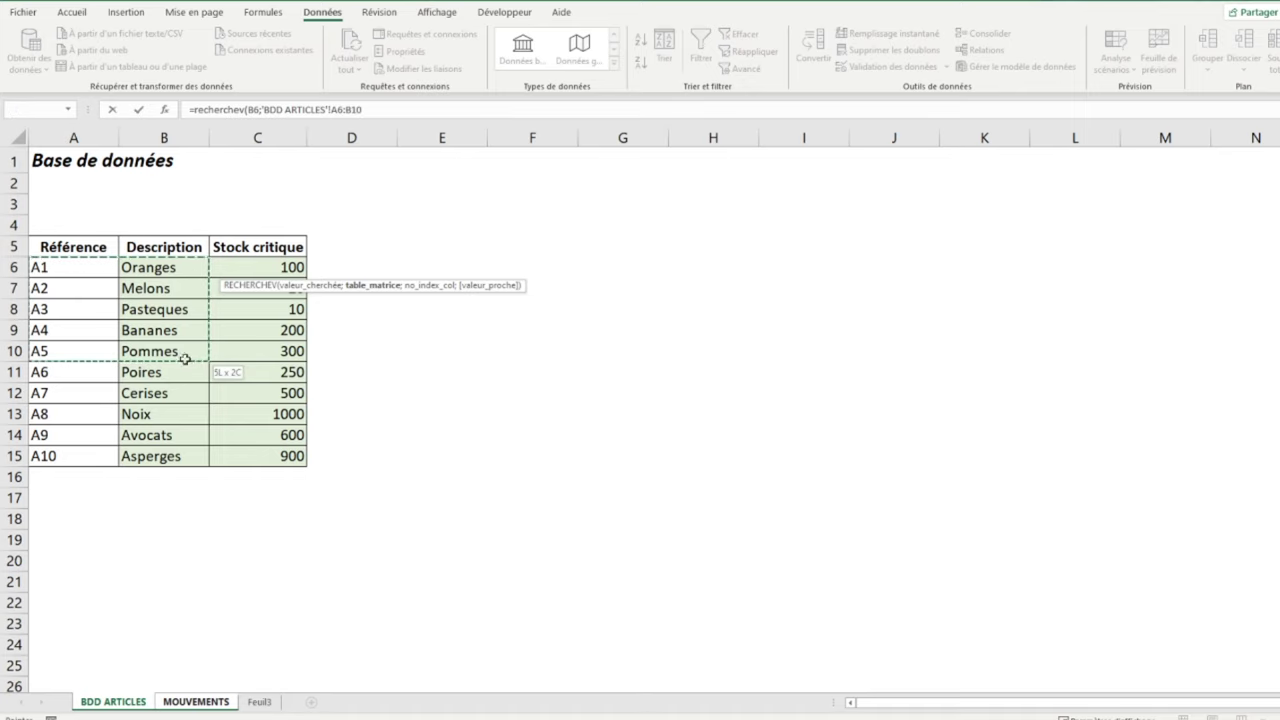
{"action": "left_click_drag", "start_coordinate": [213, 410], "coordinate": [197, 455]}
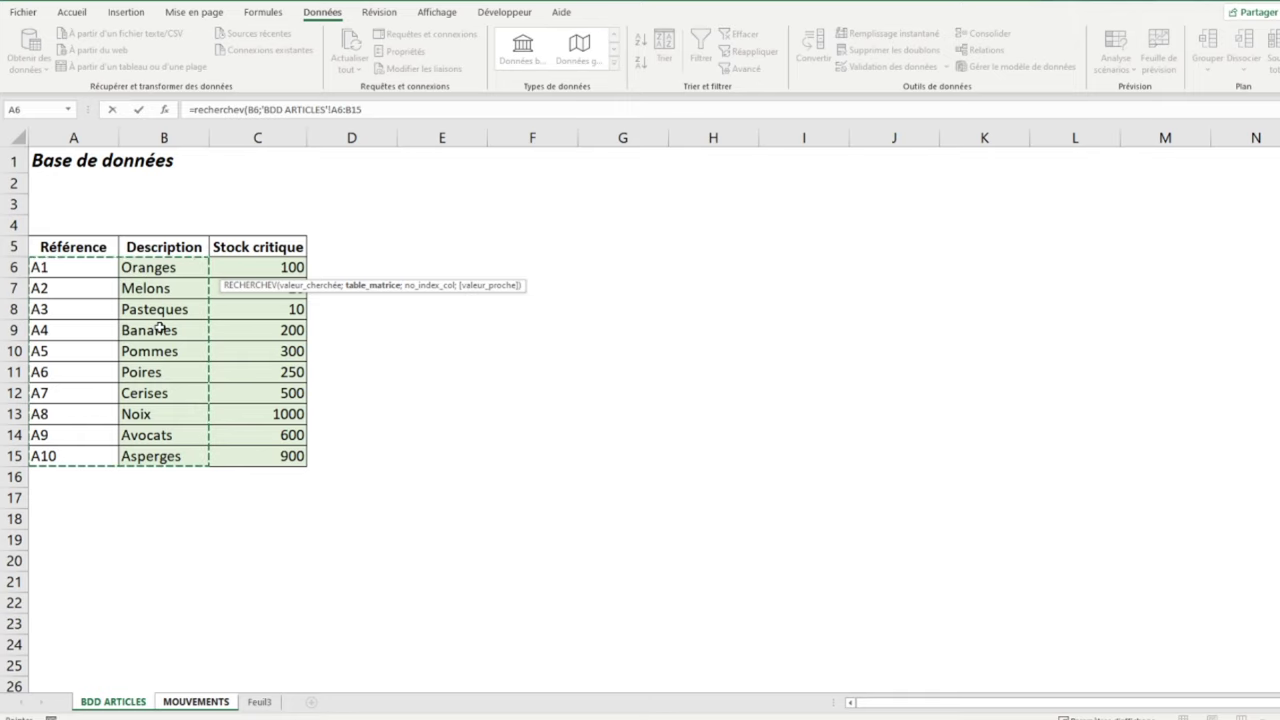
{"action": "type", "text": ";2"}
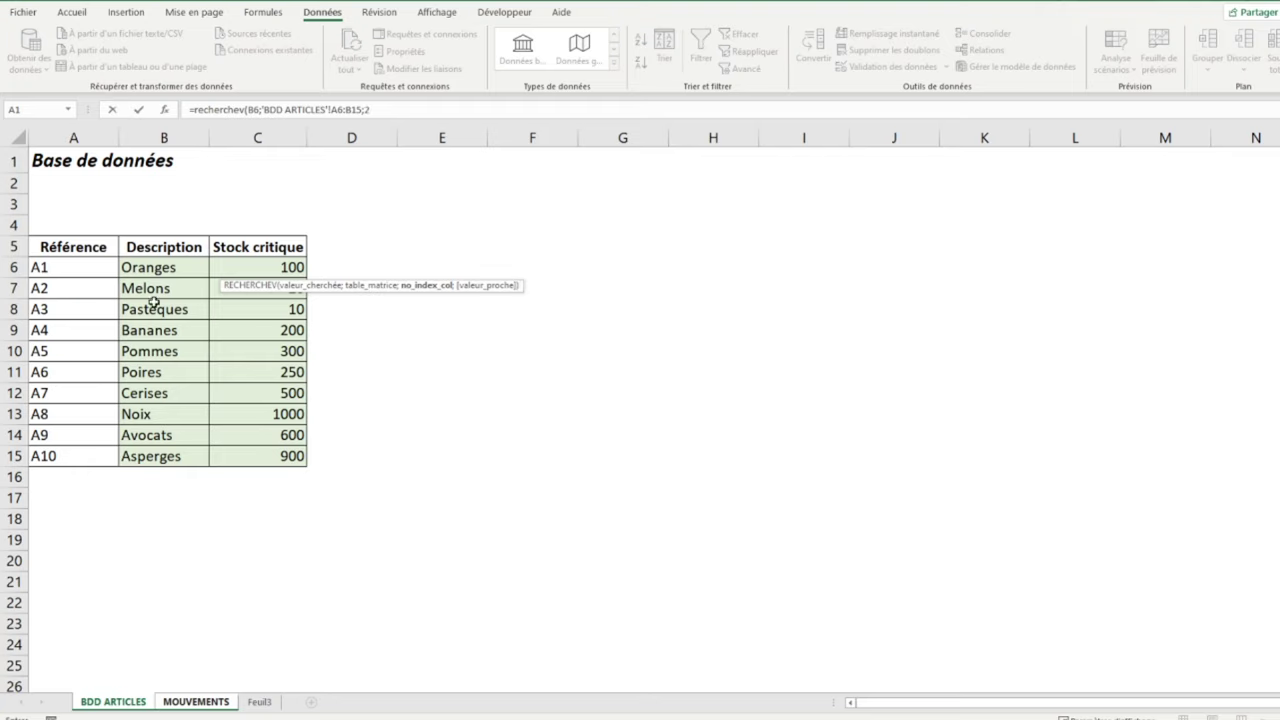
{"action": "type", "text": ";"}
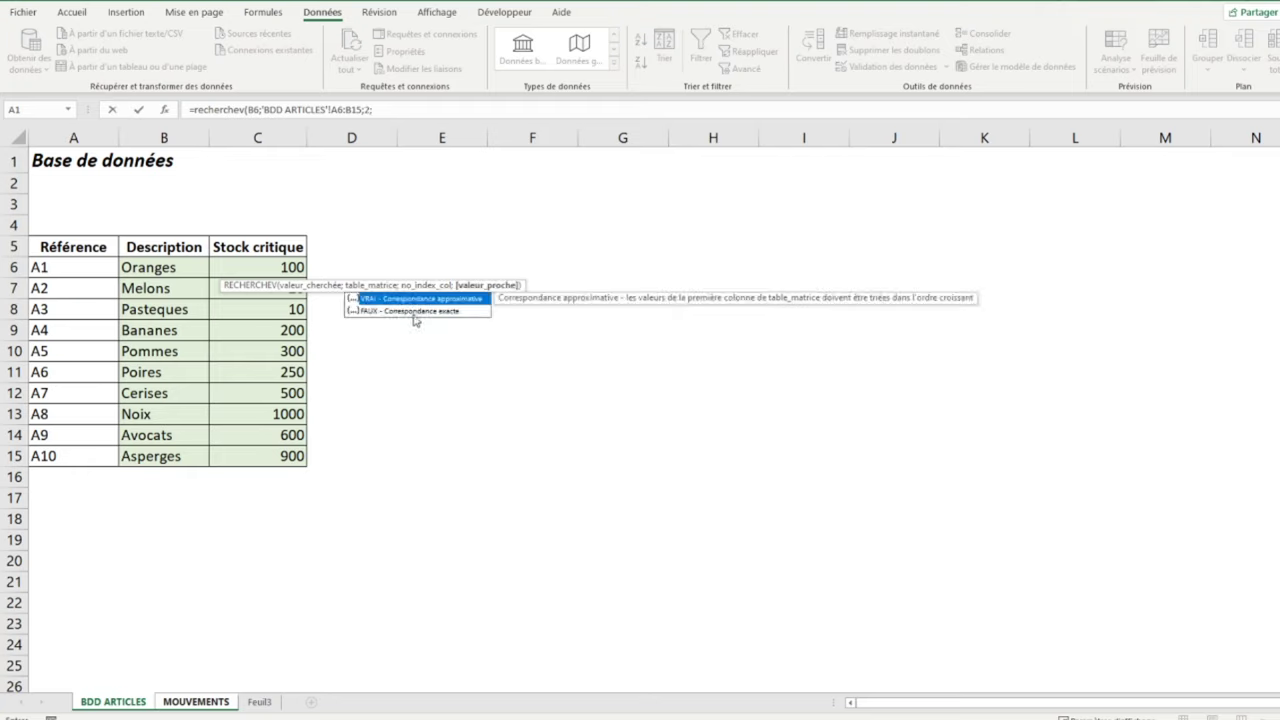
{"action": "double_click", "coordinate": [414, 311]}
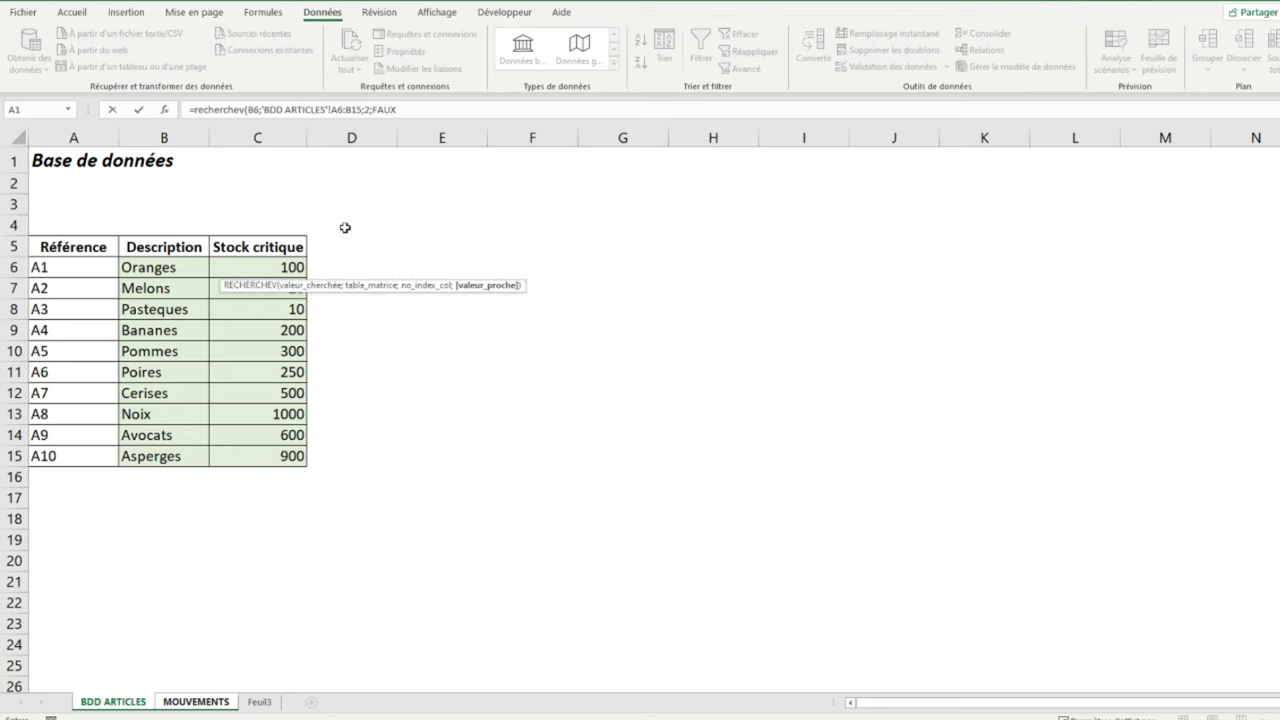
{"action": "type", "text": ")"}
{"action": "key", "text": "Return"}
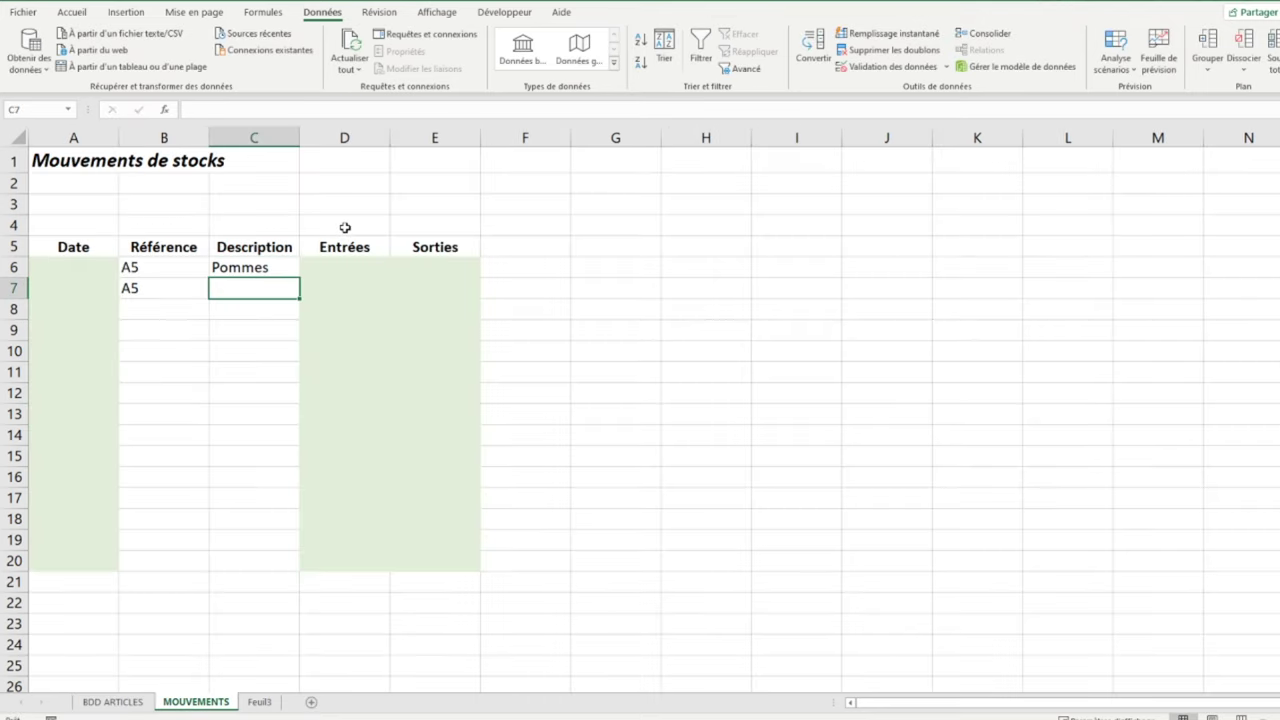
Review C6's formula and check the Pommes row in the BDD ARTICLES table
{"action": "left_click", "coordinate": [262, 268]}
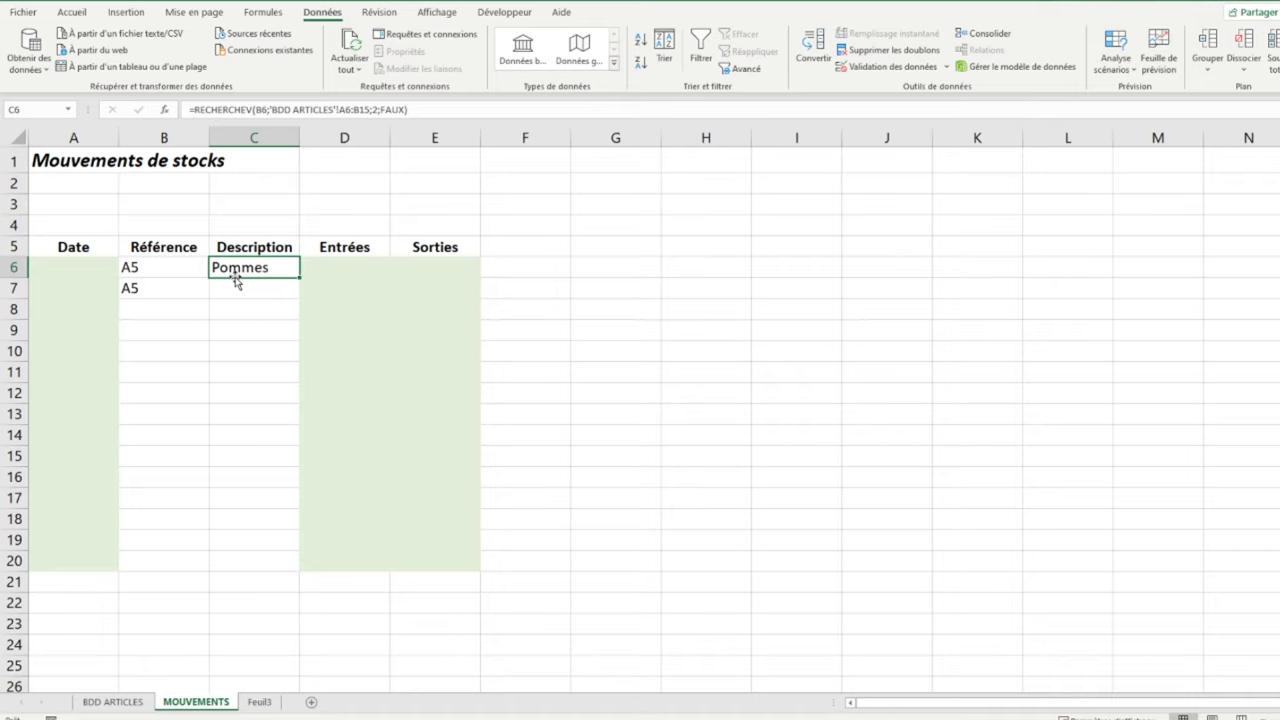
{"action": "left_click", "coordinate": [180, 268]}
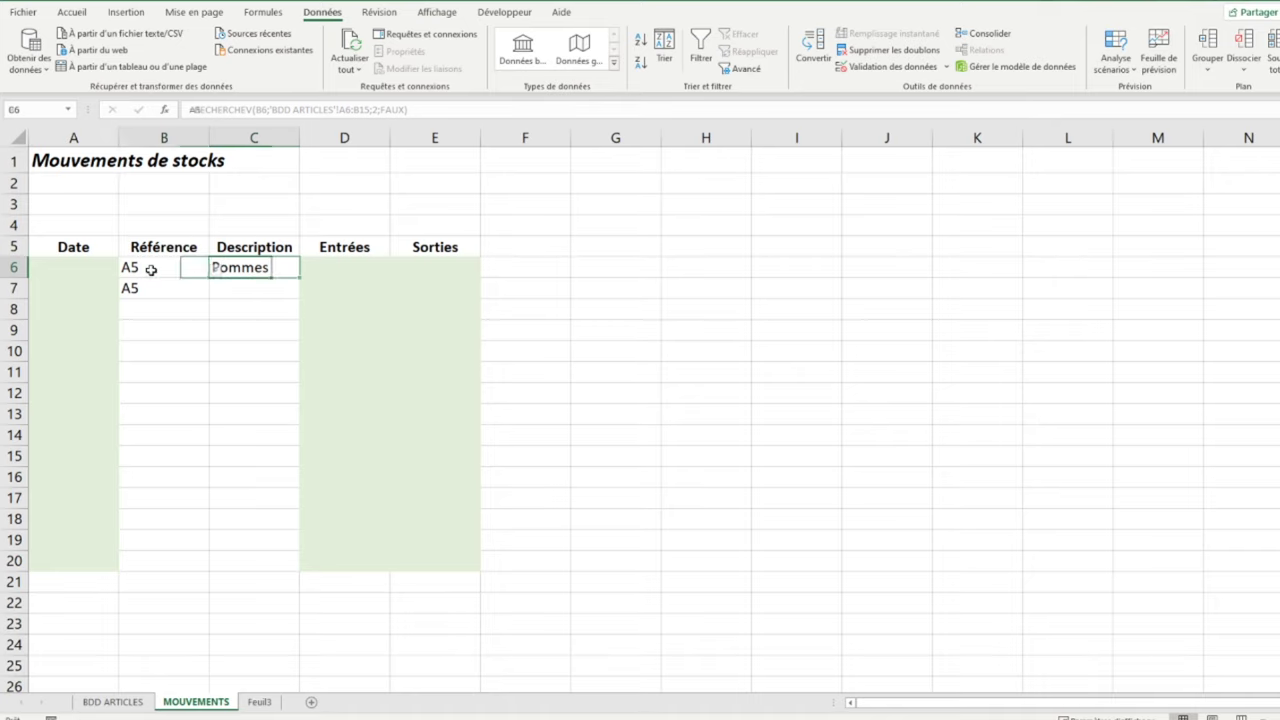
{"action": "left_click", "coordinate": [240, 276]}
{"action": "left_click", "coordinate": [96, 703]}
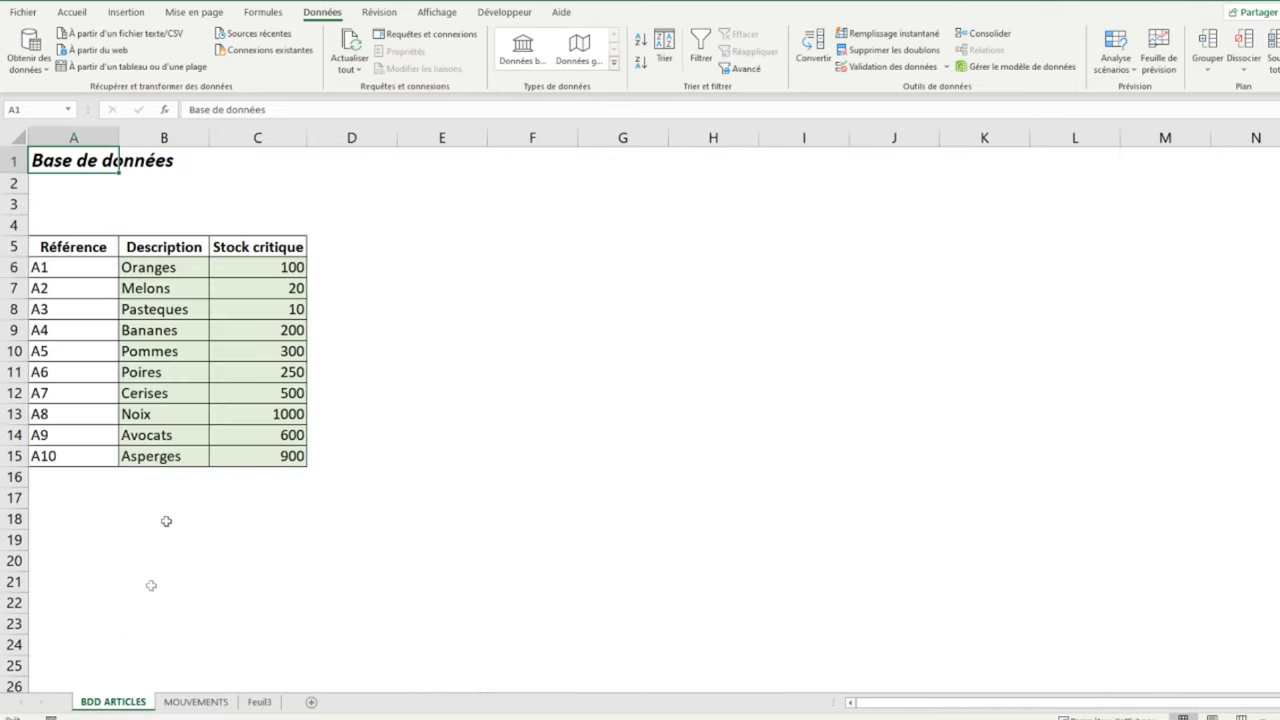
{"action": "left_click", "coordinate": [91, 354]}
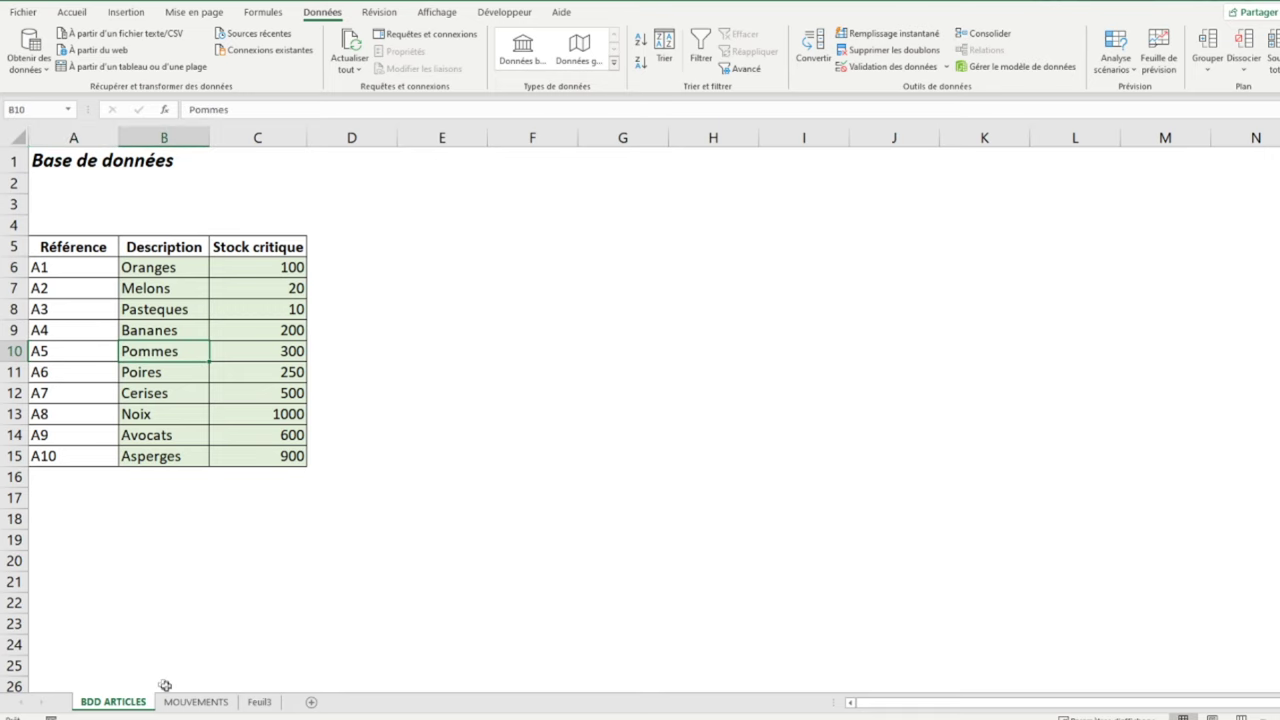
{"action": "left_click", "coordinate": [196, 702]}
Pick reference A3 in B6 and confirm C6 now shows Pasteques
{"action": "left_click", "coordinate": [164, 268]}
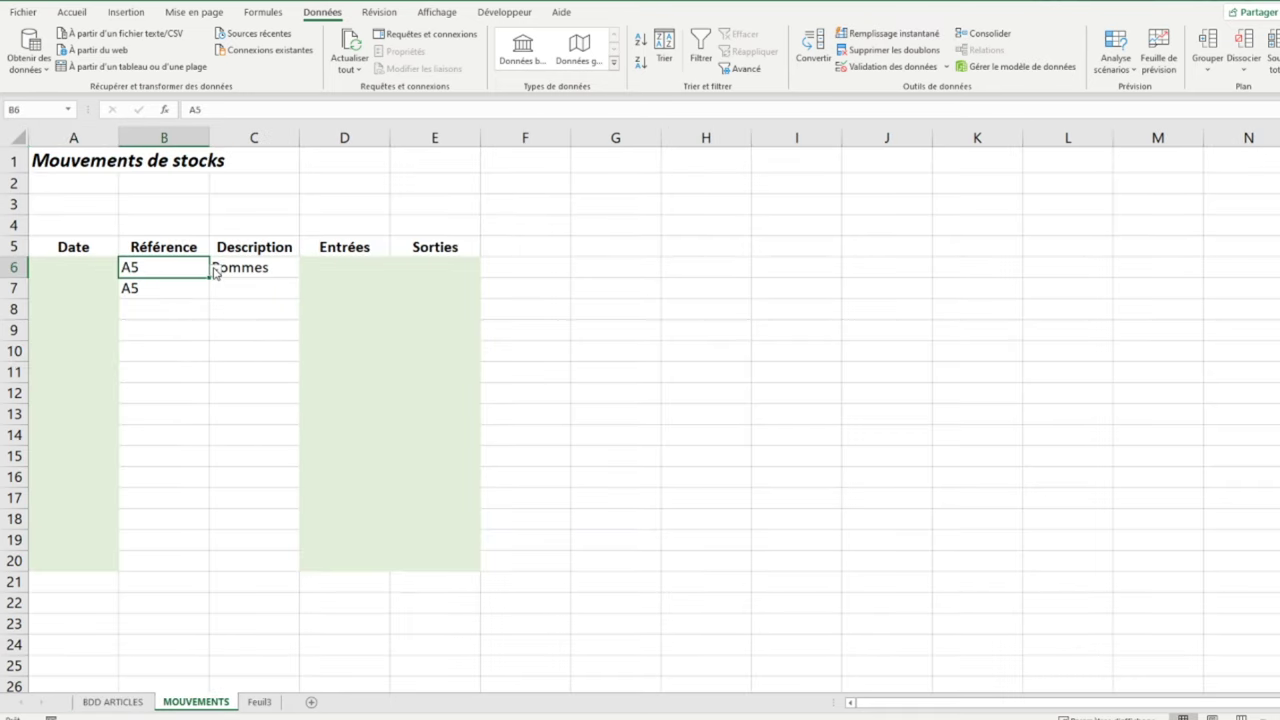
{"action": "left_click", "coordinate": [216, 268]}
{"action": "left_click", "coordinate": [172, 295]}
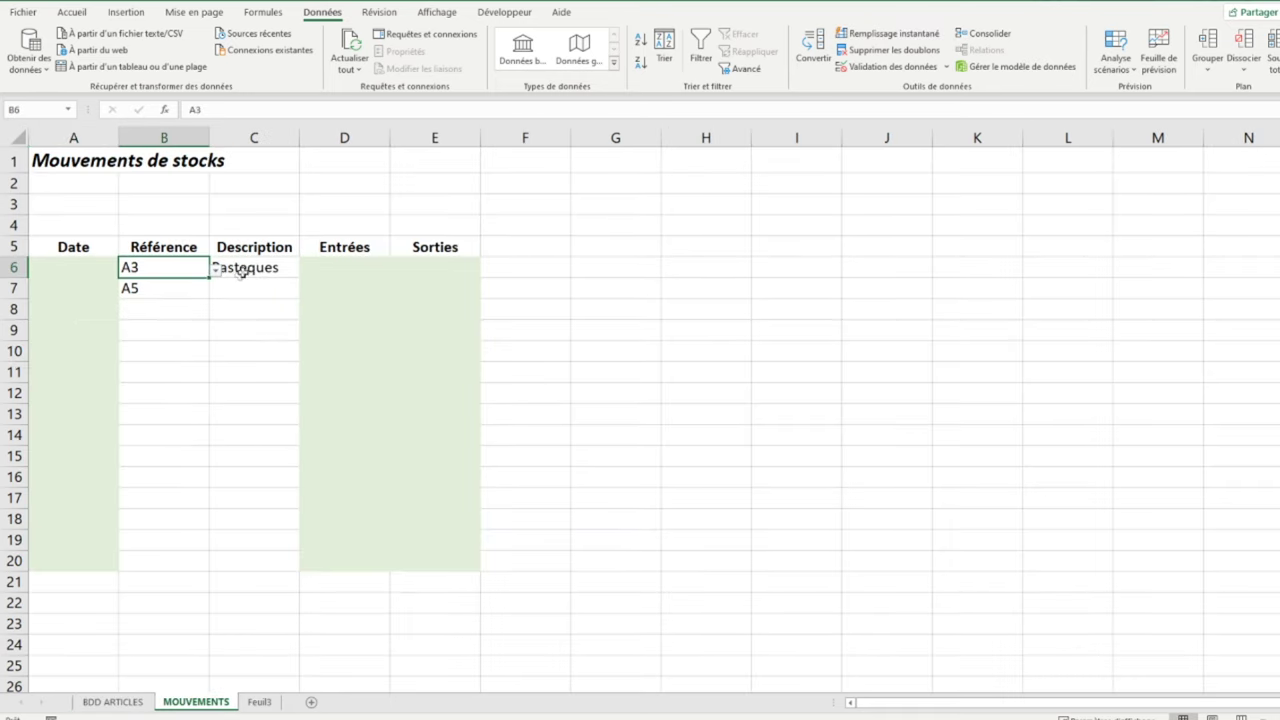
{"action": "left_click", "coordinate": [113, 702]}
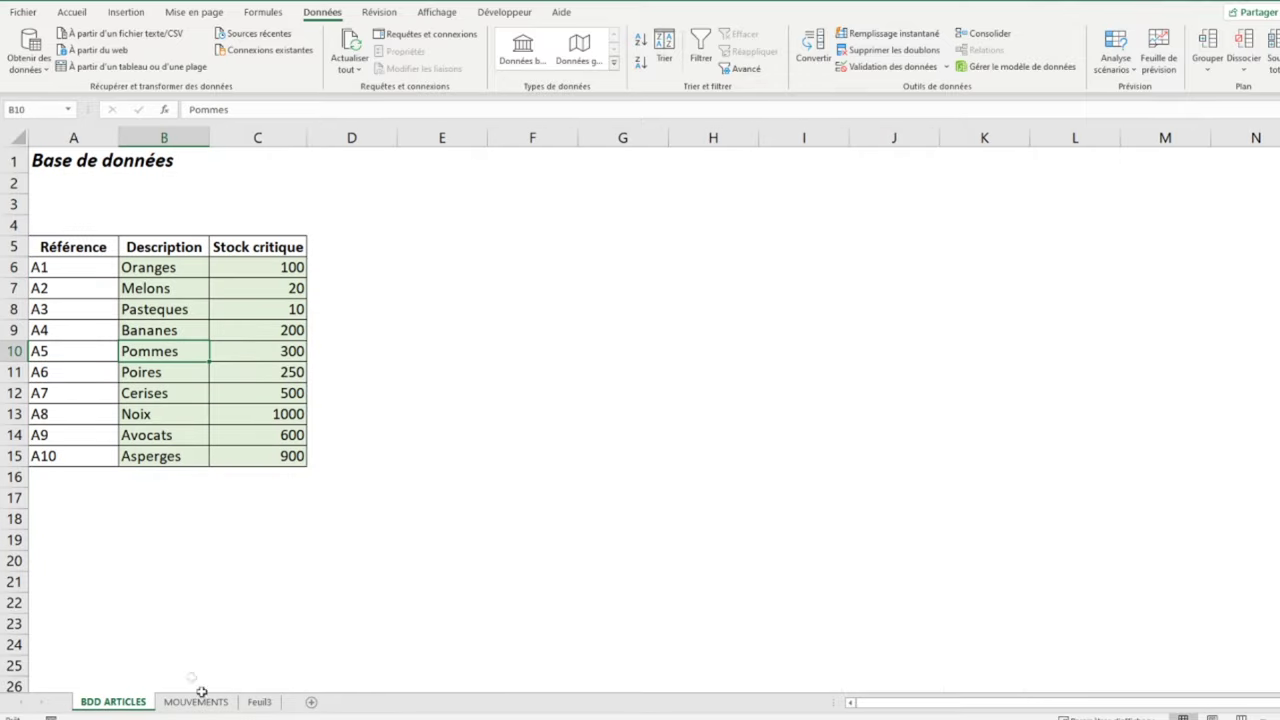
{"action": "left_click", "coordinate": [197, 700]}
{"action": "left_click", "coordinate": [248, 267]}
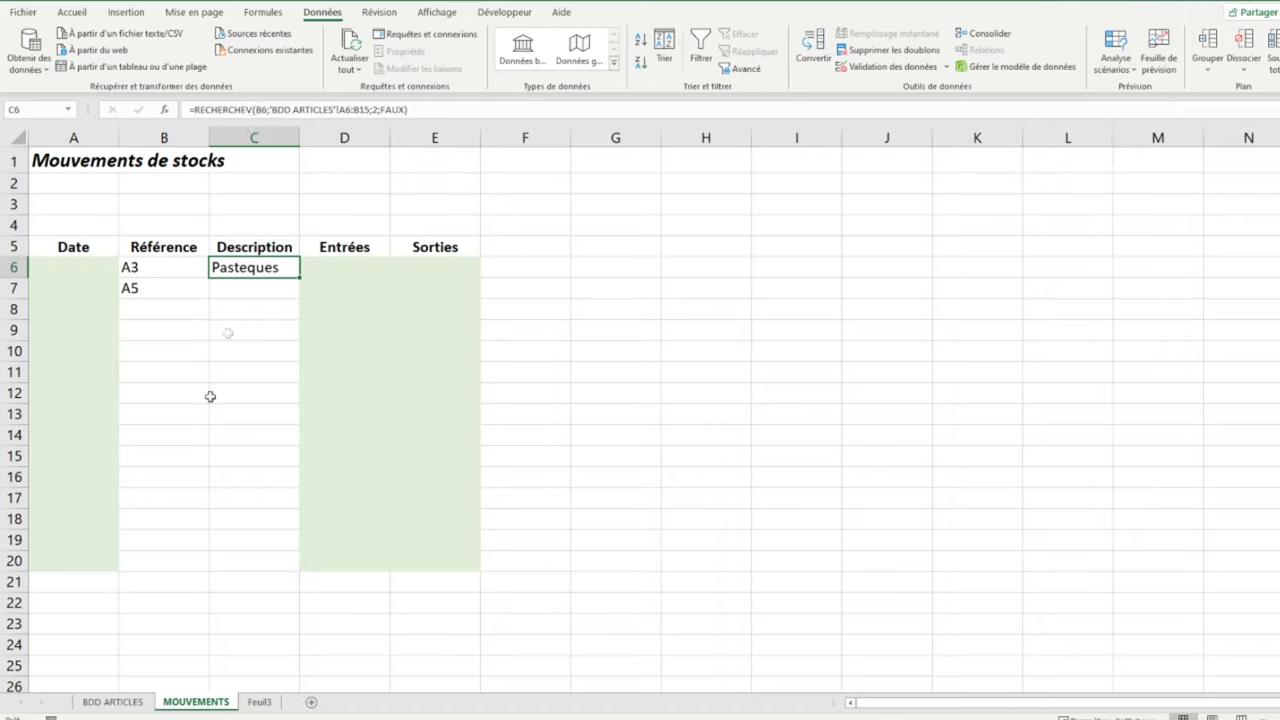
{"action": "left_click", "coordinate": [344, 108]}
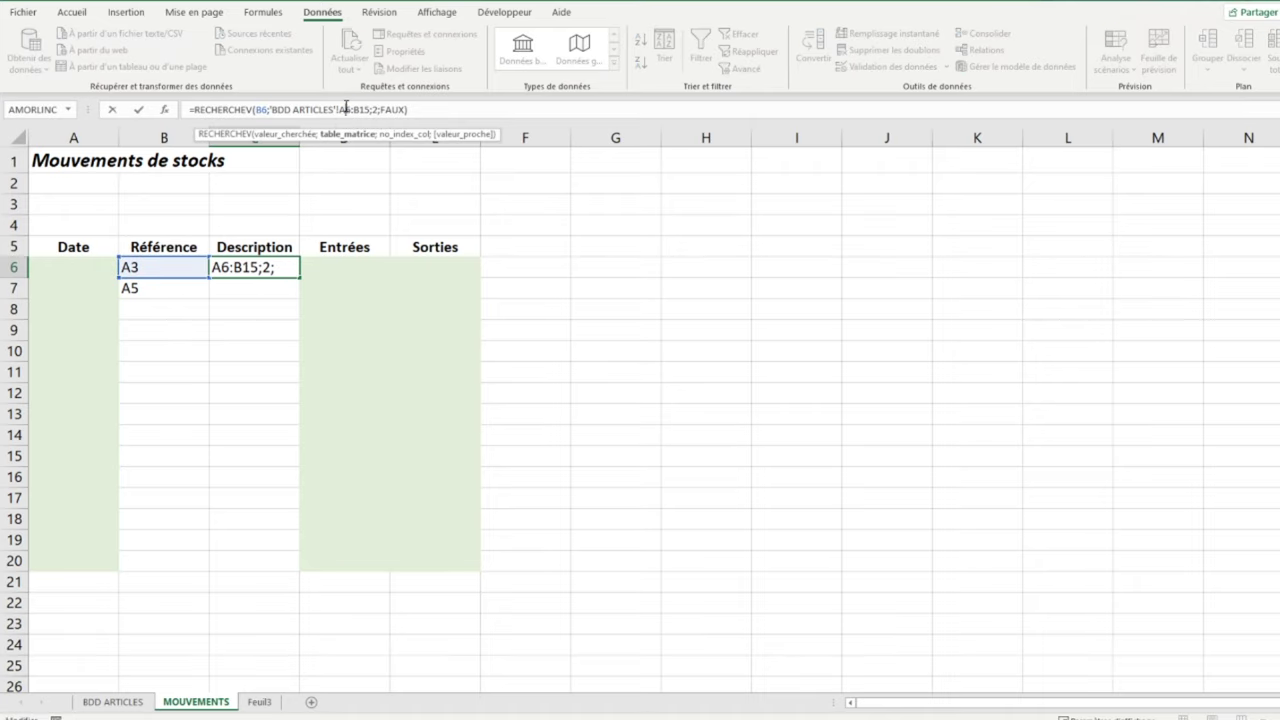
Make the C6 lookup range absolute as $A$6:$B$15
{"action": "key", "text": "F4"}
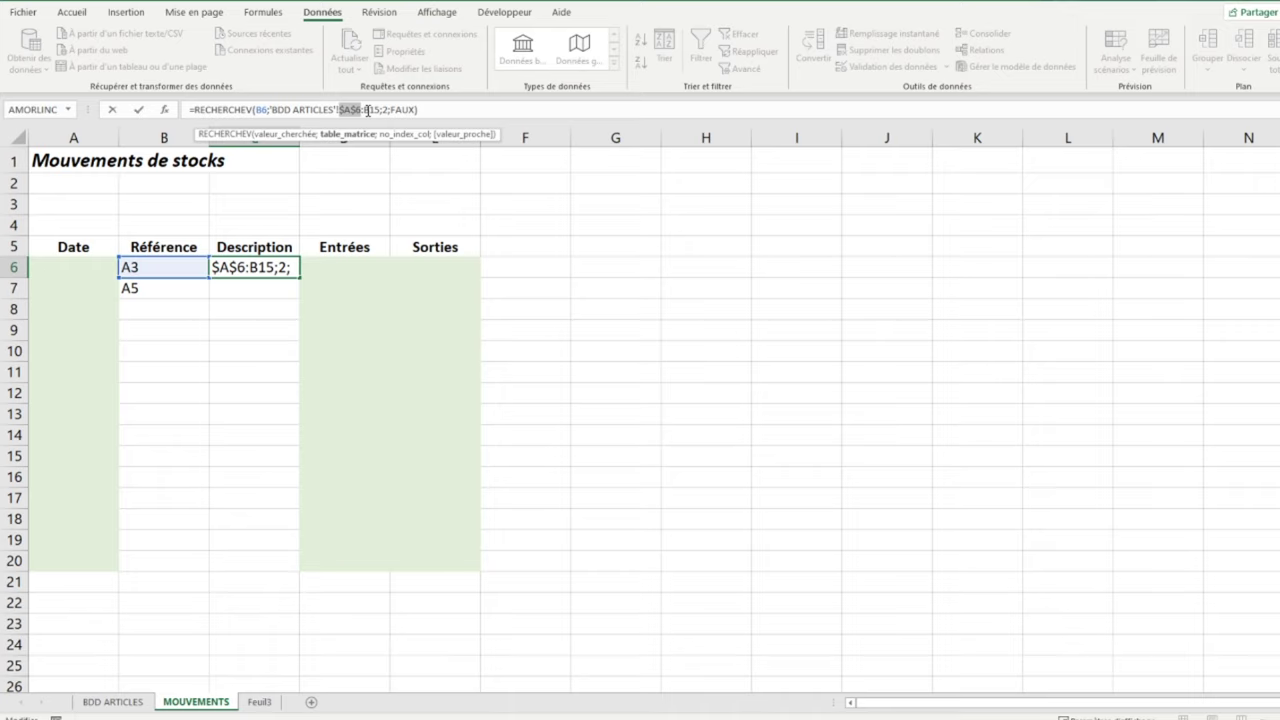
{"action": "left_click", "coordinate": [369, 110]}
{"action": "key", "text": "F4"}
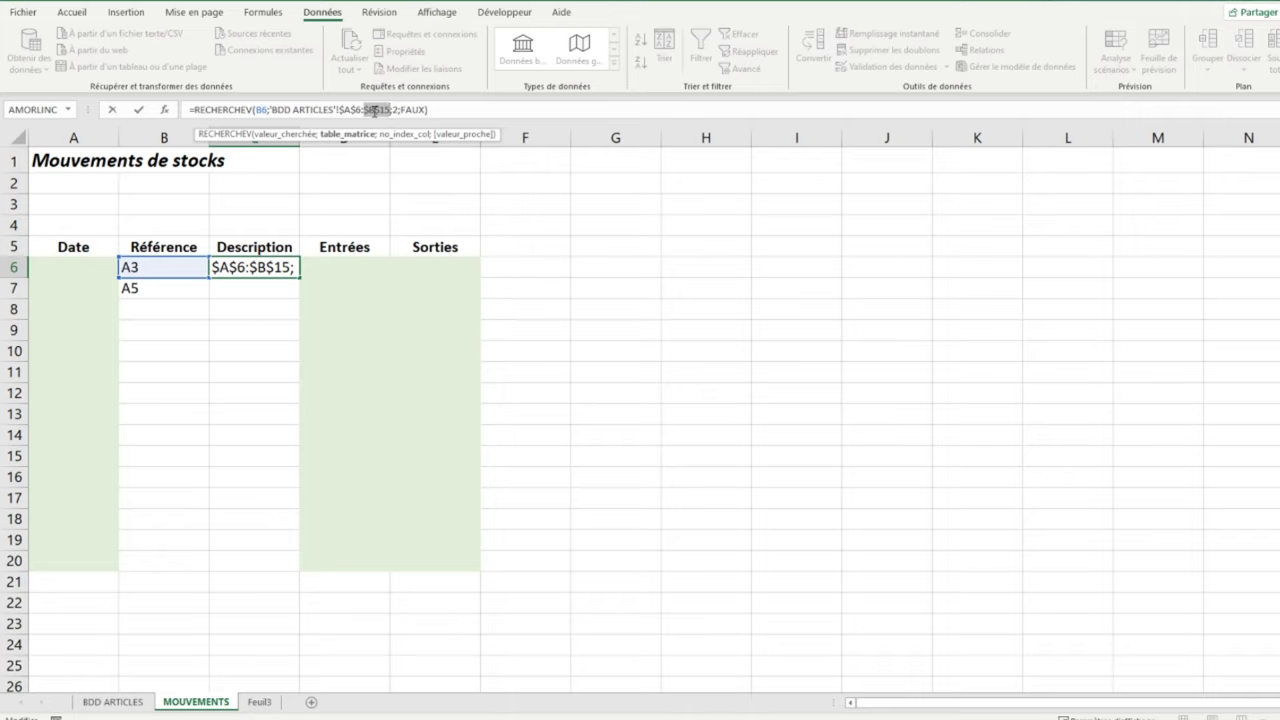
{"action": "key", "text": "Return"}
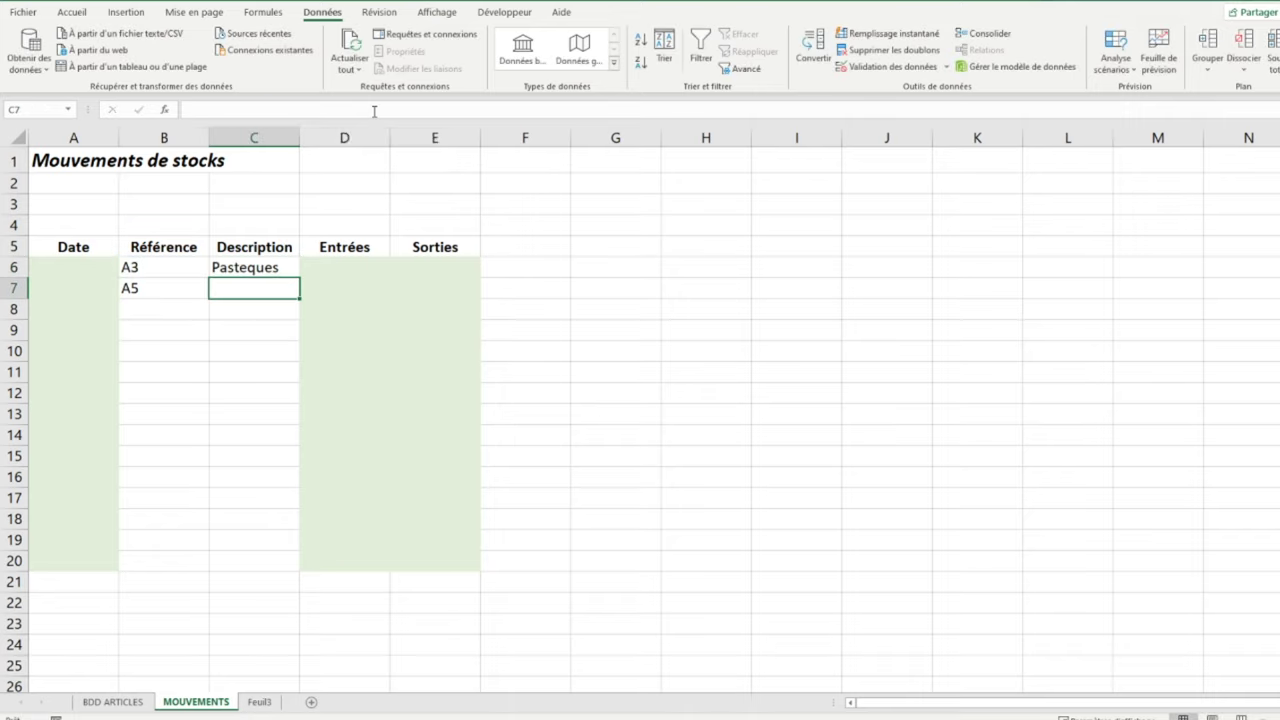
Fill the C6 lookup formula down to C20 and check C7 shows Pommes
{"action": "left_click", "coordinate": [281, 279]}
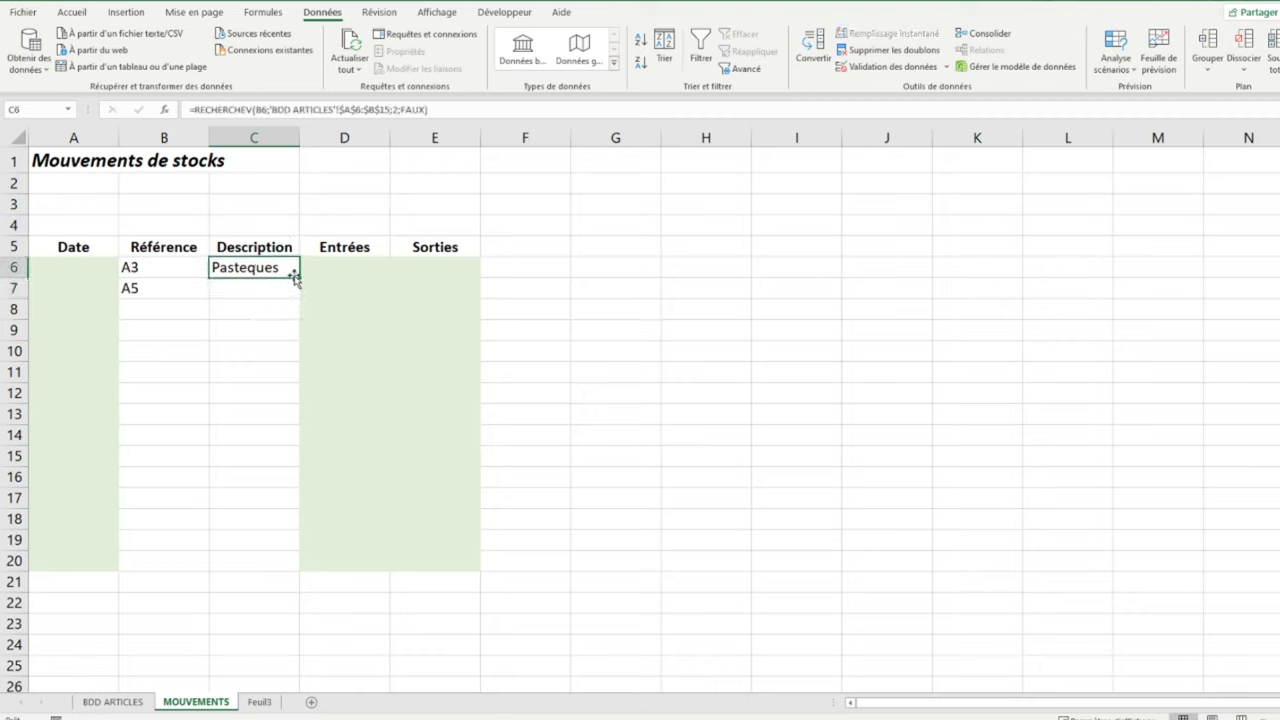
{"action": "left_click_drag", "start_coordinate": [298, 277], "coordinate": [216, 564]}
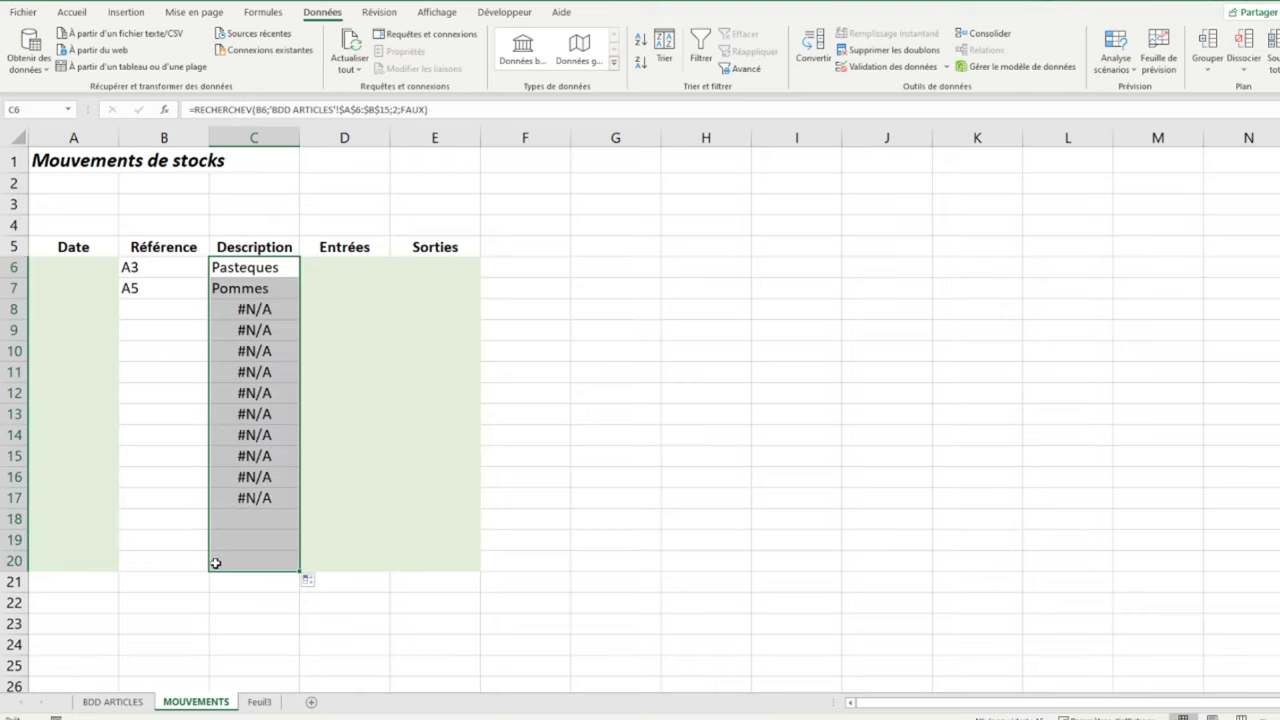
{"action": "left_click", "coordinate": [229, 288]}
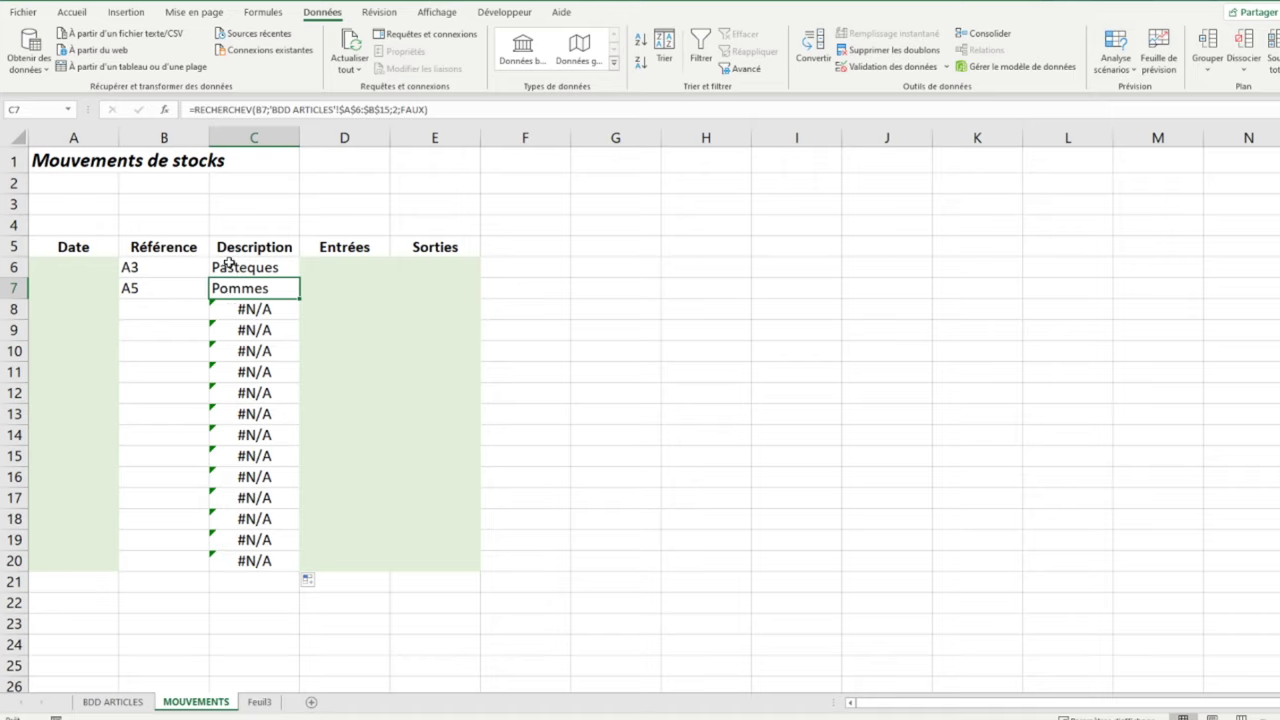
{"action": "left_click", "coordinate": [229, 262]}
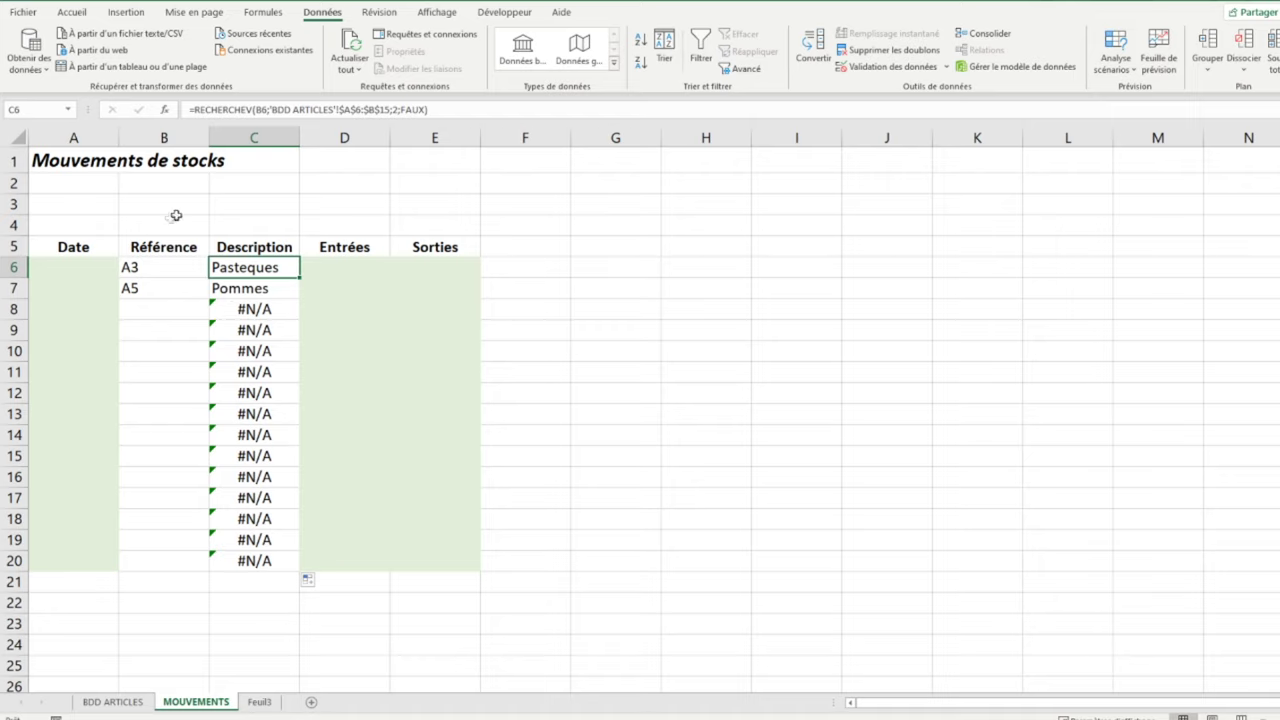
{"action": "left_click", "coordinate": [197, 108]}
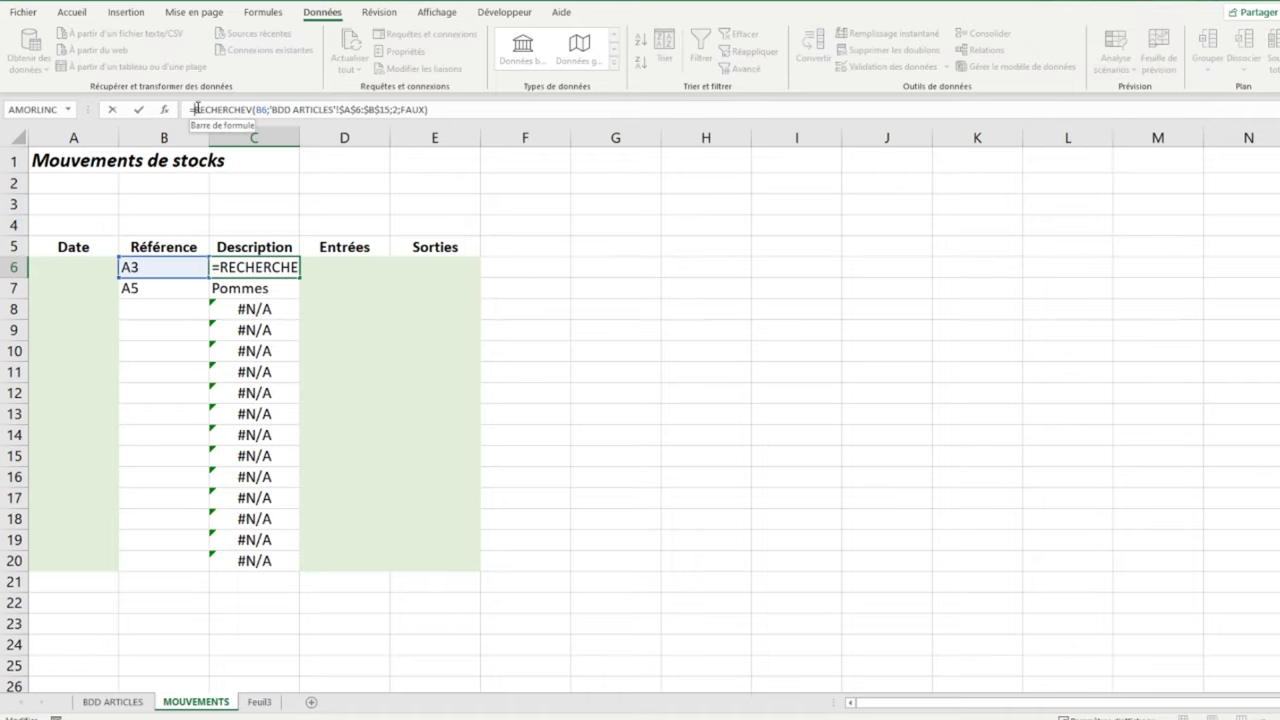
Wrap the C6 lookup as =SI(B6="";"";RECHERCHEV(...))
{"action": "type", "text": "I("}
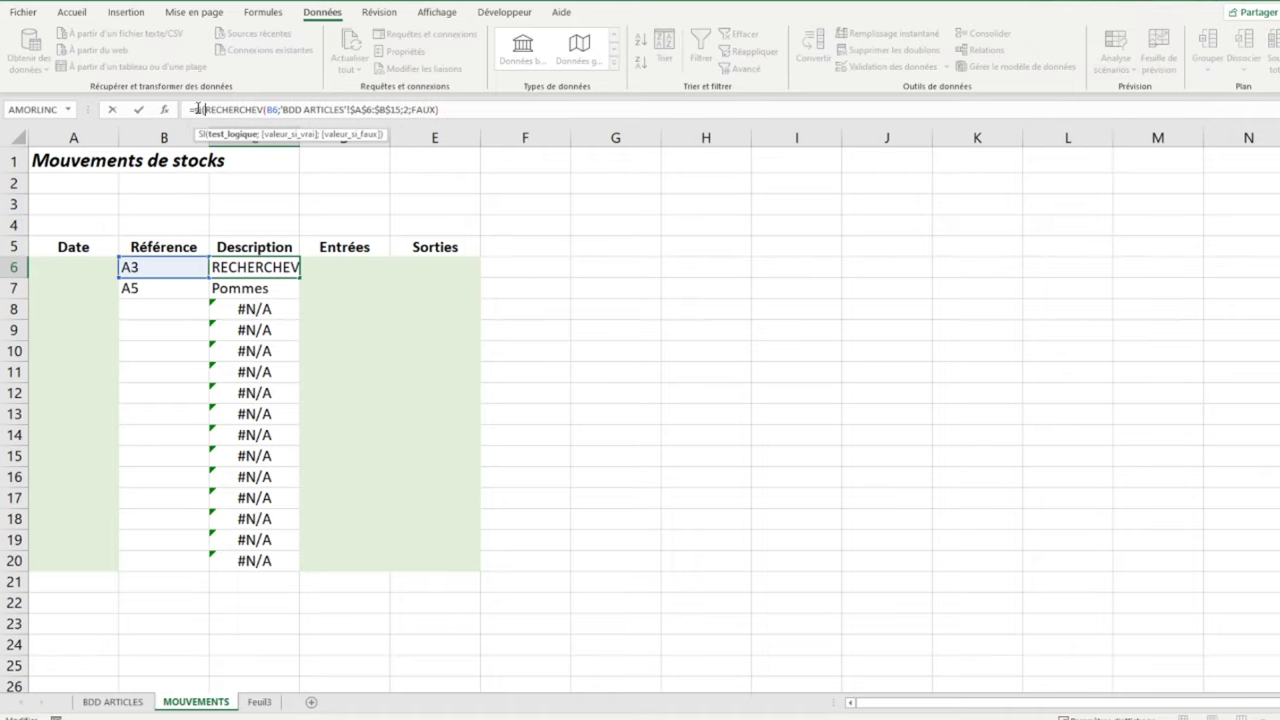
{"action": "left_click", "coordinate": [168, 266]}
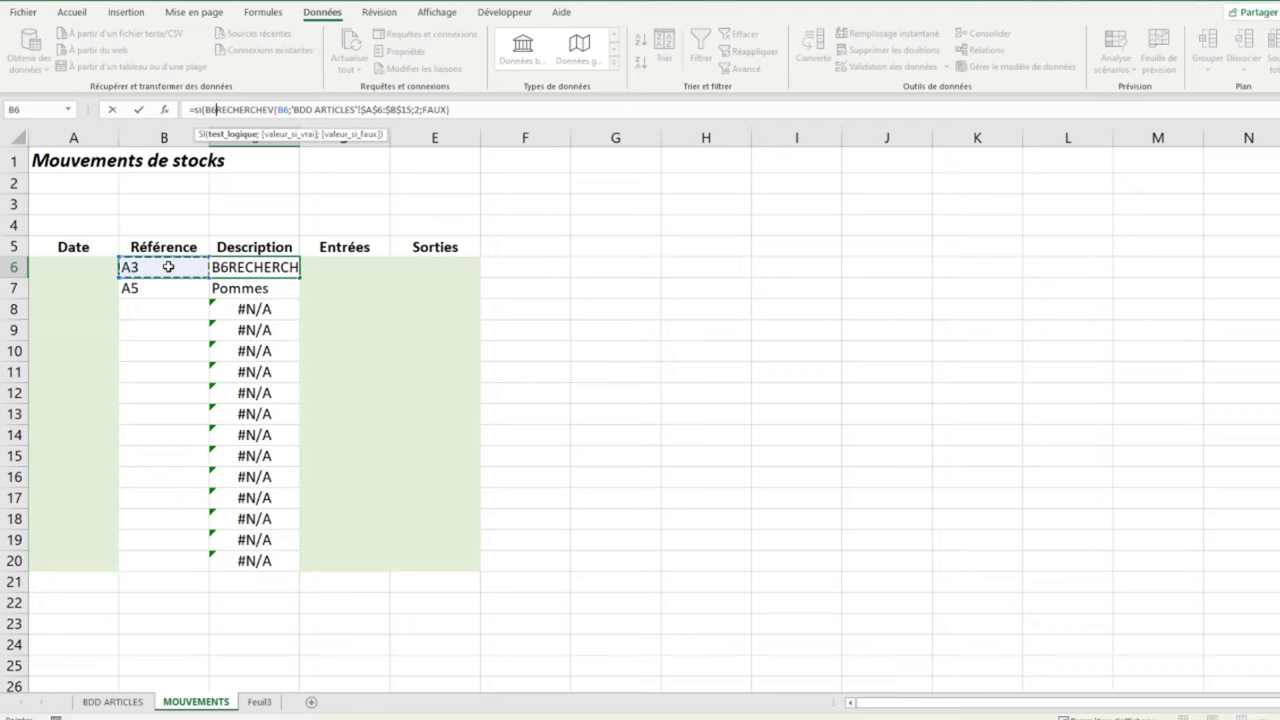
{"action": "type", "text": "="}
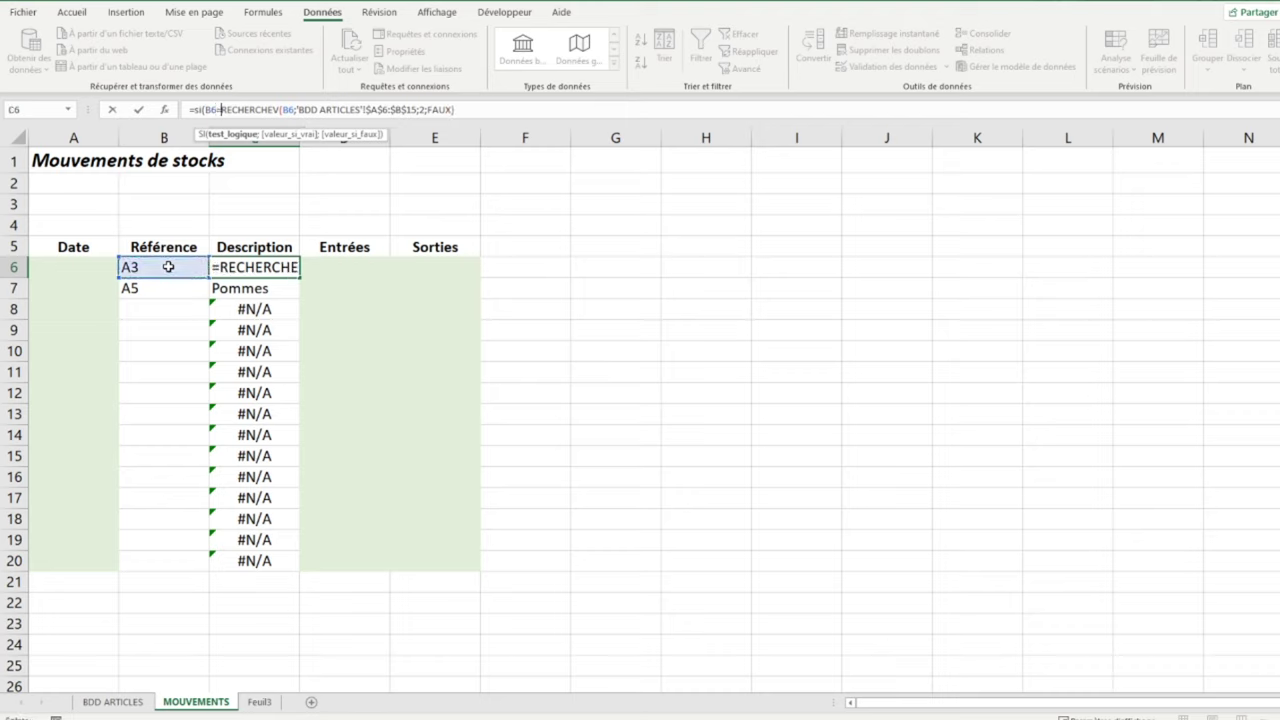
{"action": "type", "text": "\"\";"}
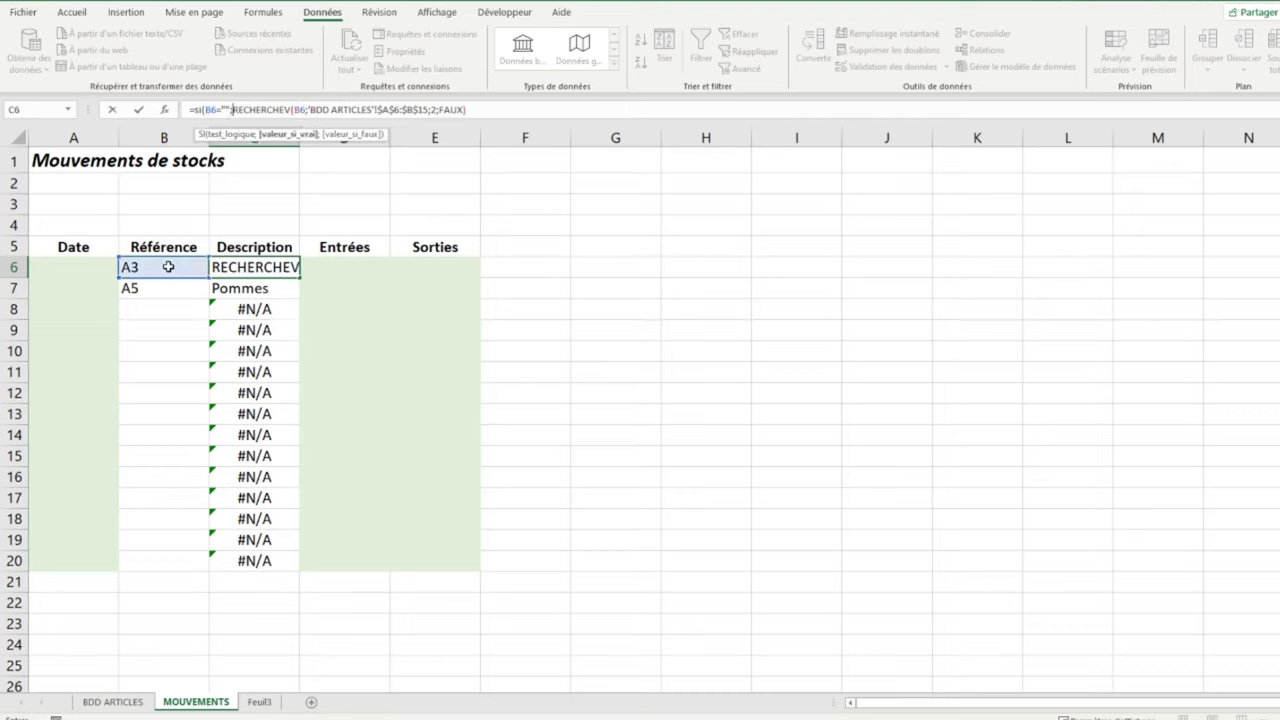
{"action": "type", "text": "\"\";"}
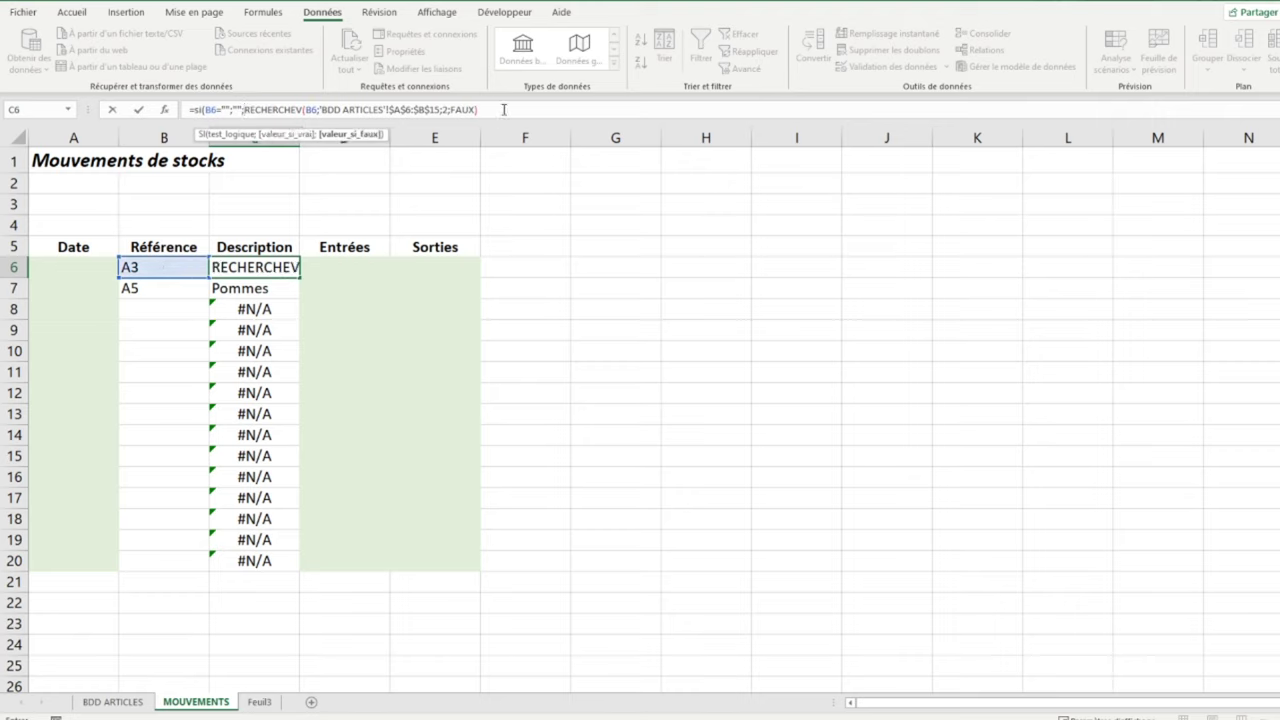
{"action": "left_click", "coordinate": [504, 110]}
{"action": "type", "text": ")"}
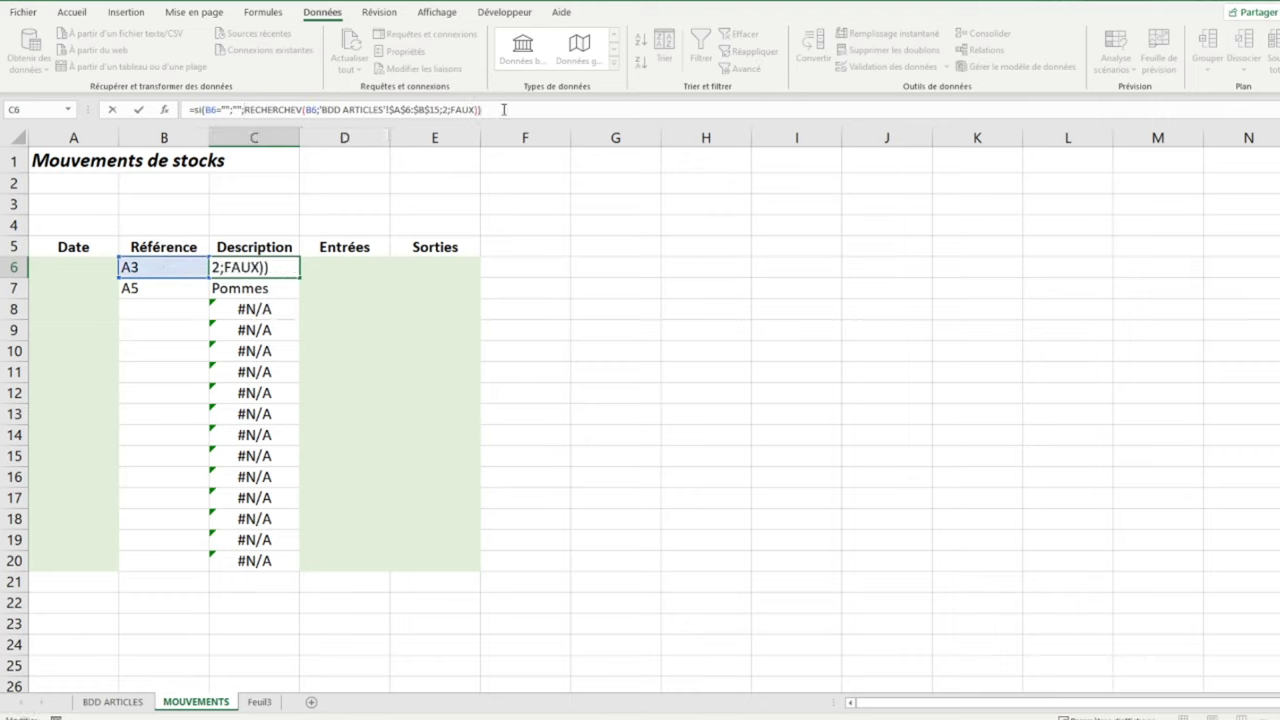
{"action": "key", "text": "Return"}
Fill the corrected C6 formula down to C20
{"action": "left_click", "coordinate": [258, 268]}
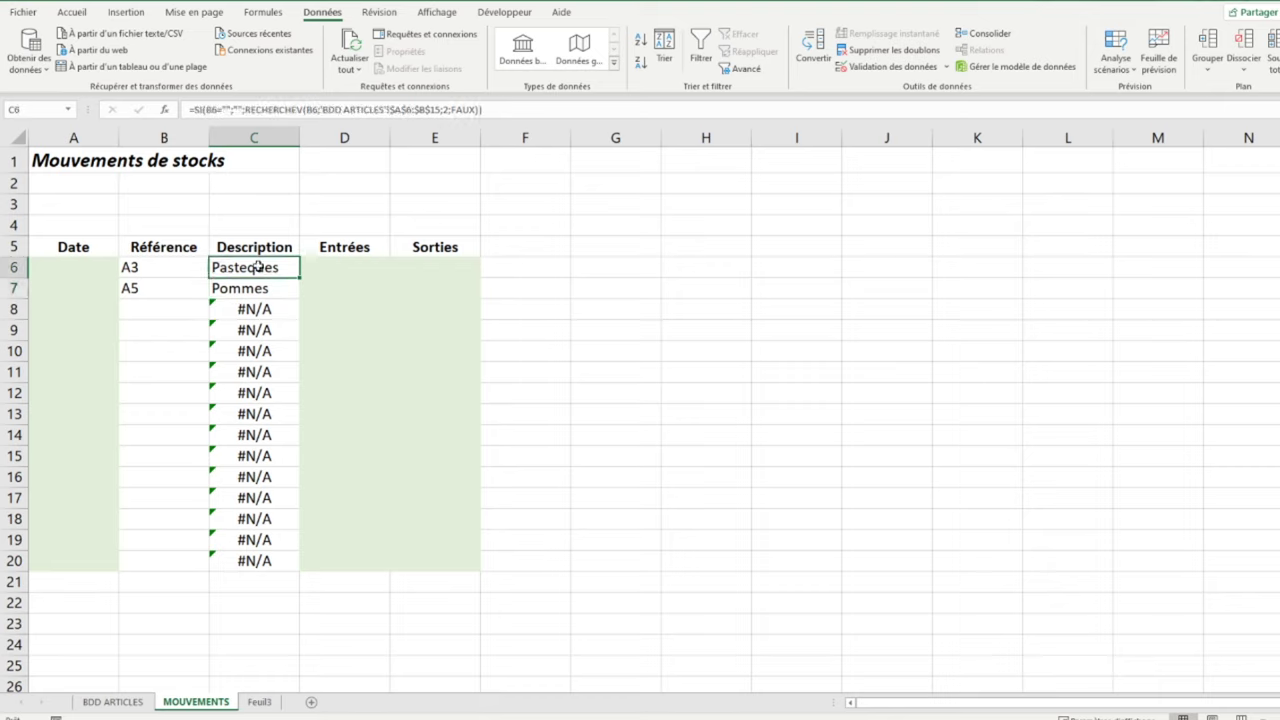
{"action": "left_click_drag", "start_coordinate": [299, 277], "coordinate": [290, 565]}
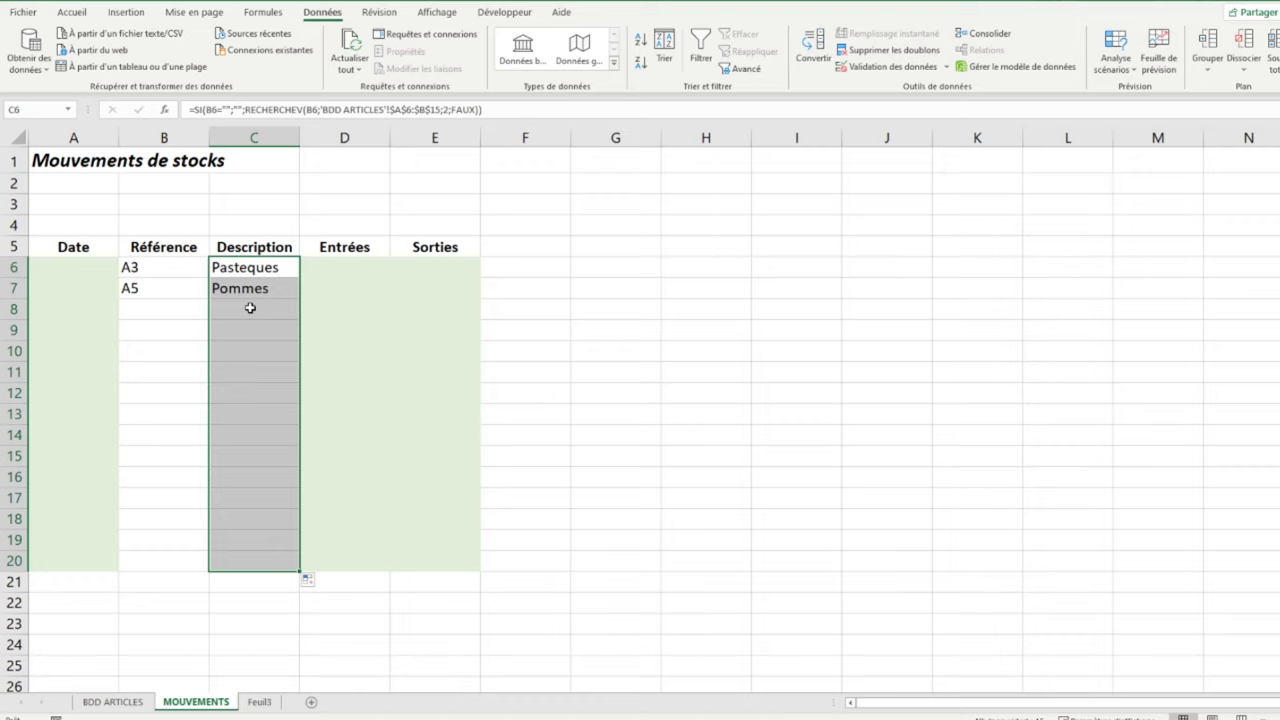
{"action": "left_click", "coordinate": [263, 390]}
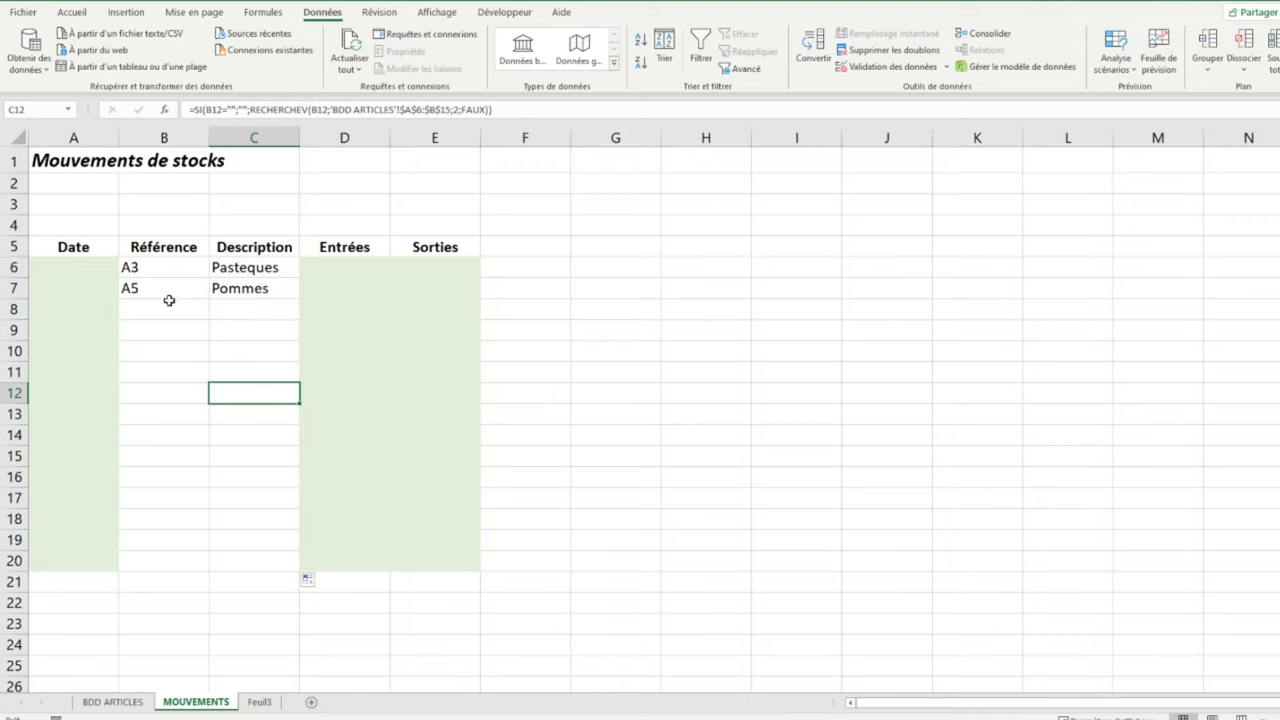
Test the formula by choosing A5 in B11, then delete the test reference
{"action": "left_click", "coordinate": [157, 368]}
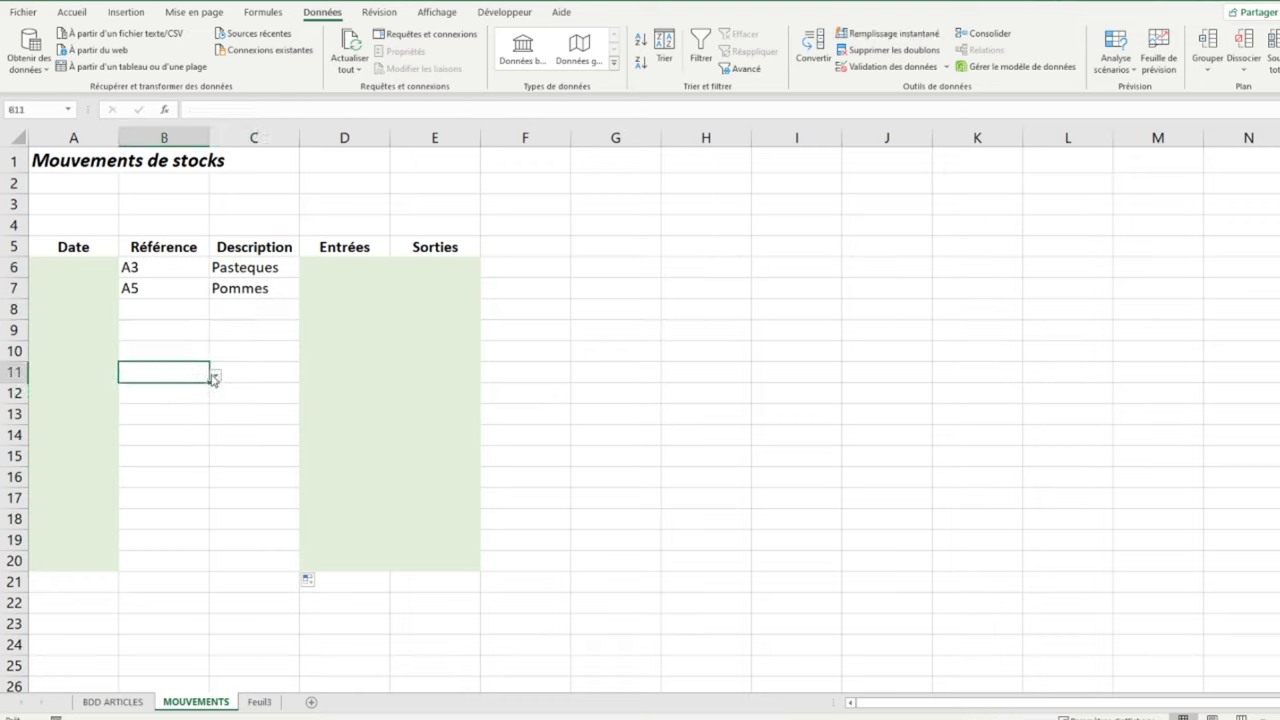
{"action": "left_click", "coordinate": [213, 376]}
{"action": "left_click", "coordinate": [140, 446]}
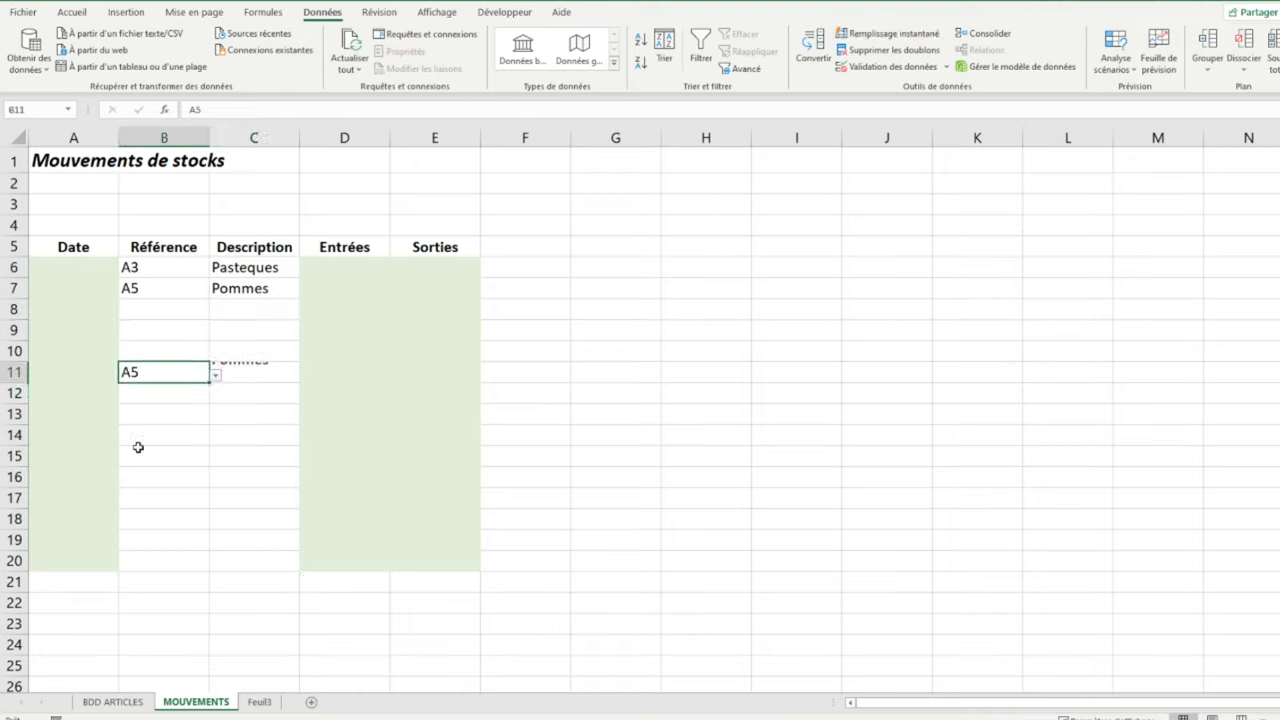
{"action": "left_click", "coordinate": [242, 376]}
{"action": "left_click", "coordinate": [166, 372]}
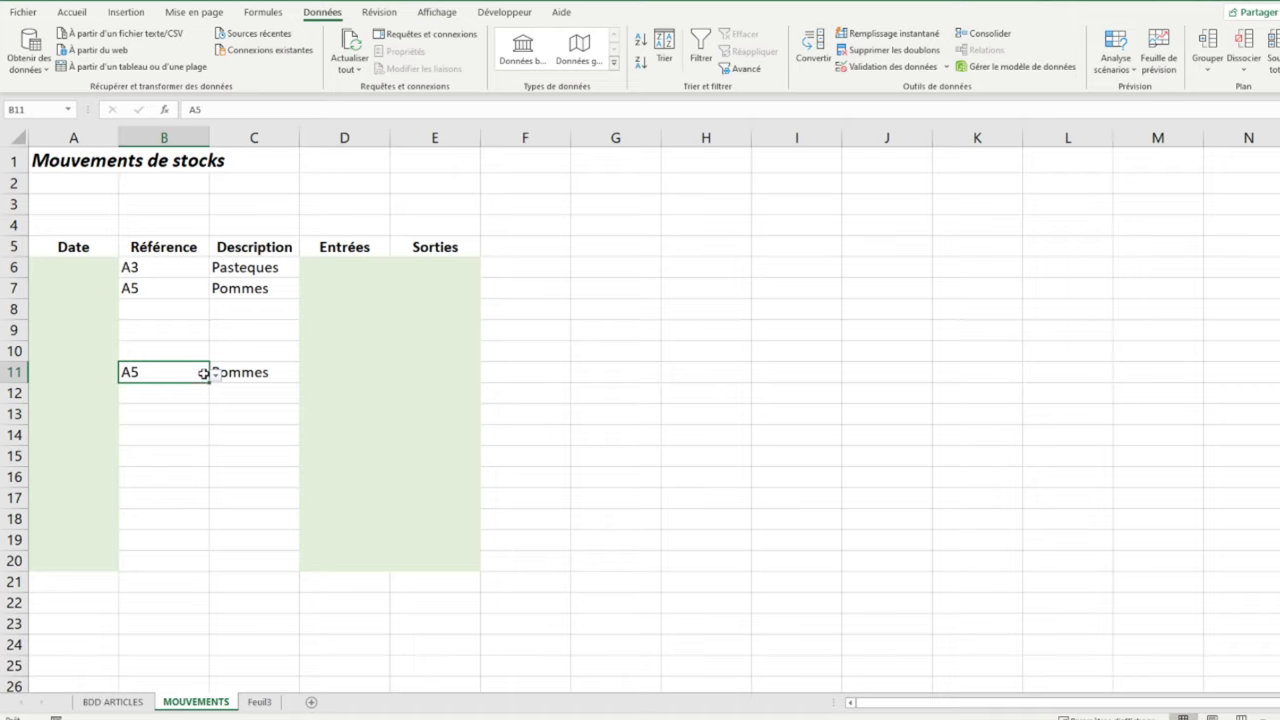
{"action": "key", "text": "Delete"}
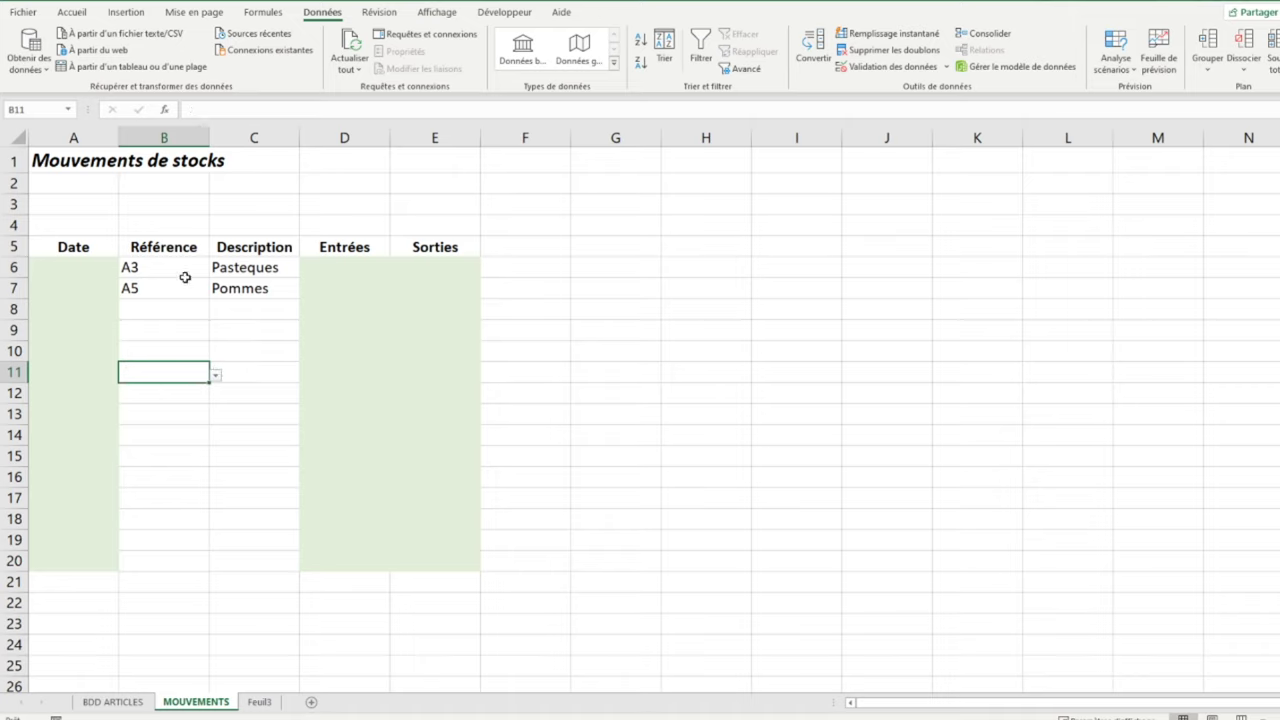
{"action": "left_click", "coordinate": [179, 272]}
{"action": "left_click", "coordinate": [65, 267]}
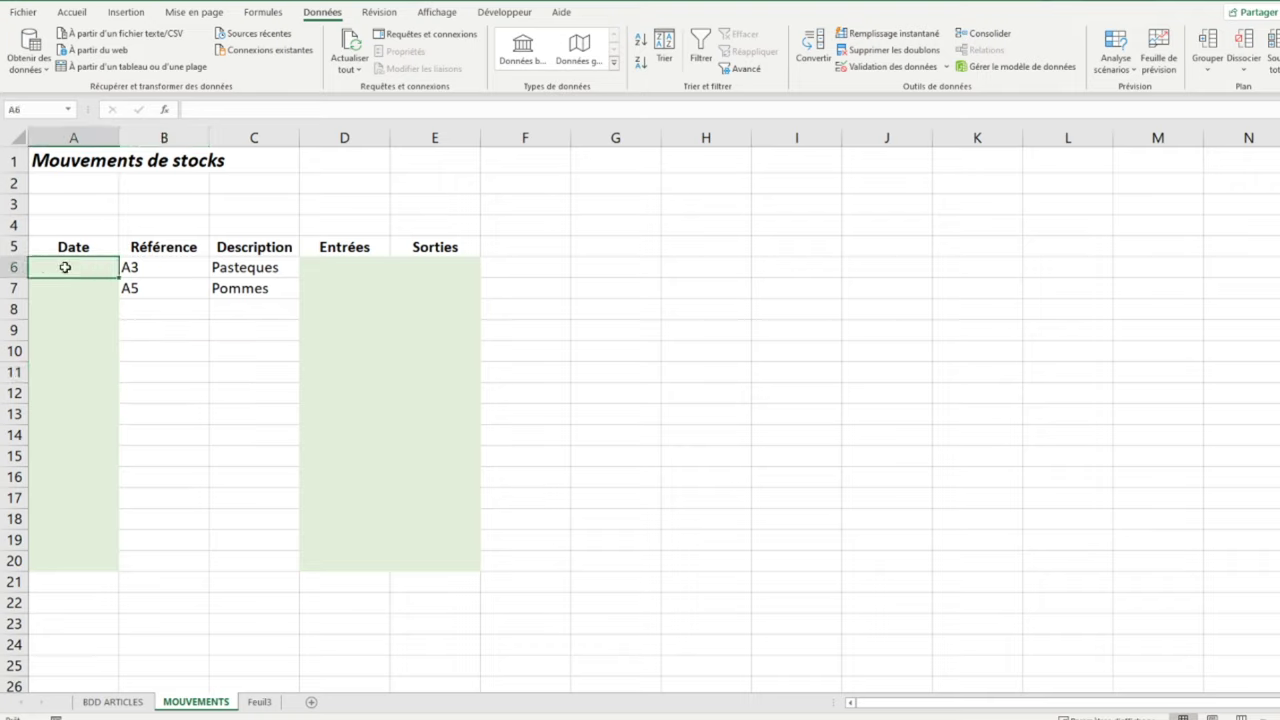
Enter dates 10/10/2020 in A6 and 15/11/2020 in A7
{"action": "type", "text": "10/10/2020"}
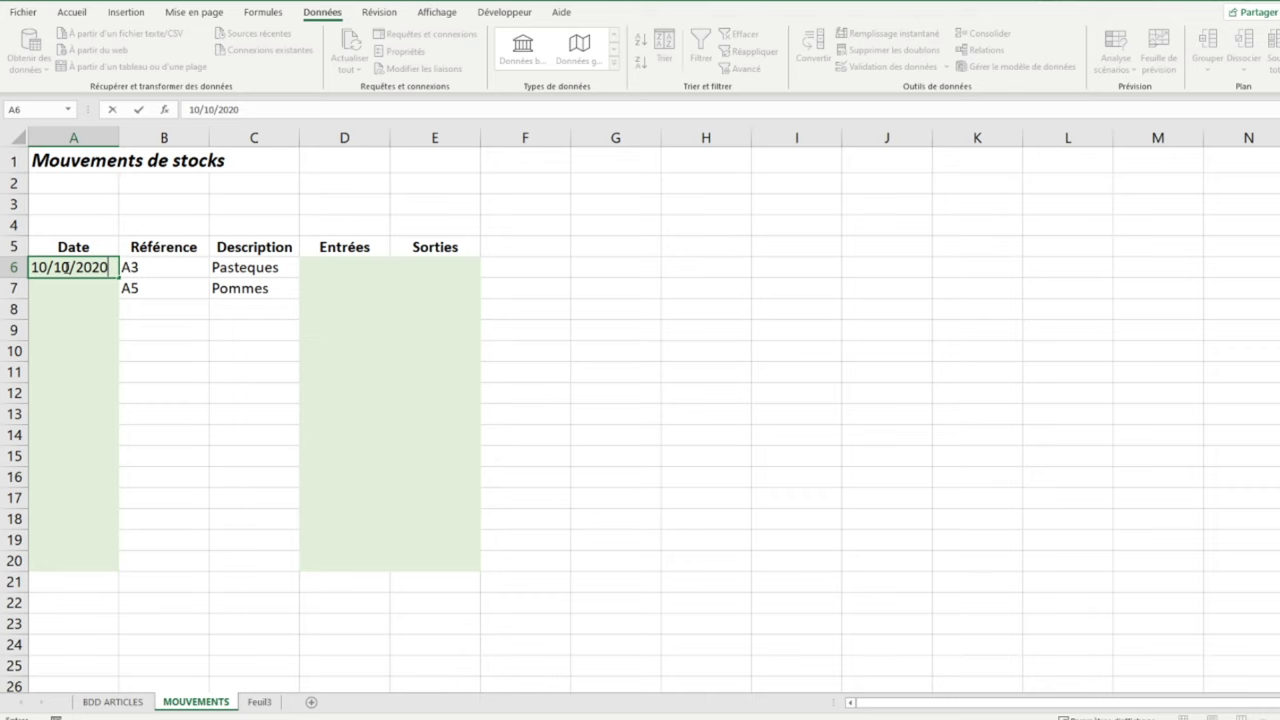
{"action": "key", "text": "Return"}
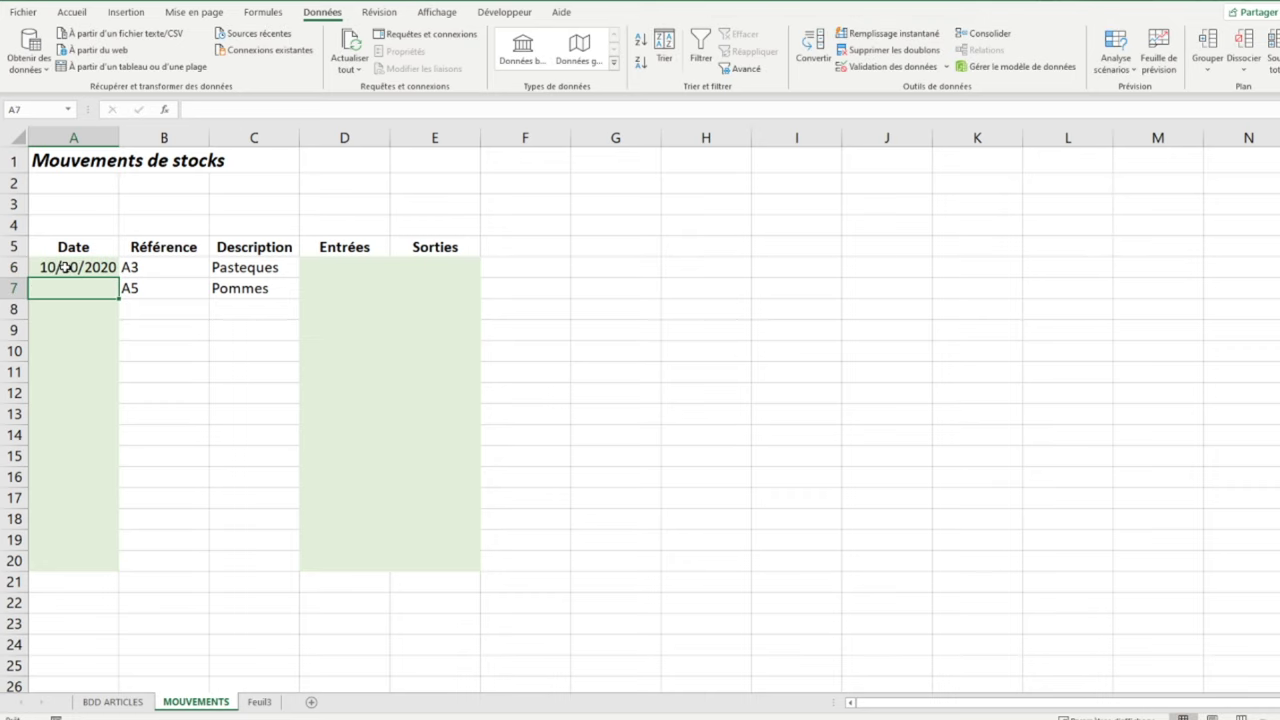
{"action": "type", "text": "15/11/2020"}
{"action": "key", "text": "Return"}
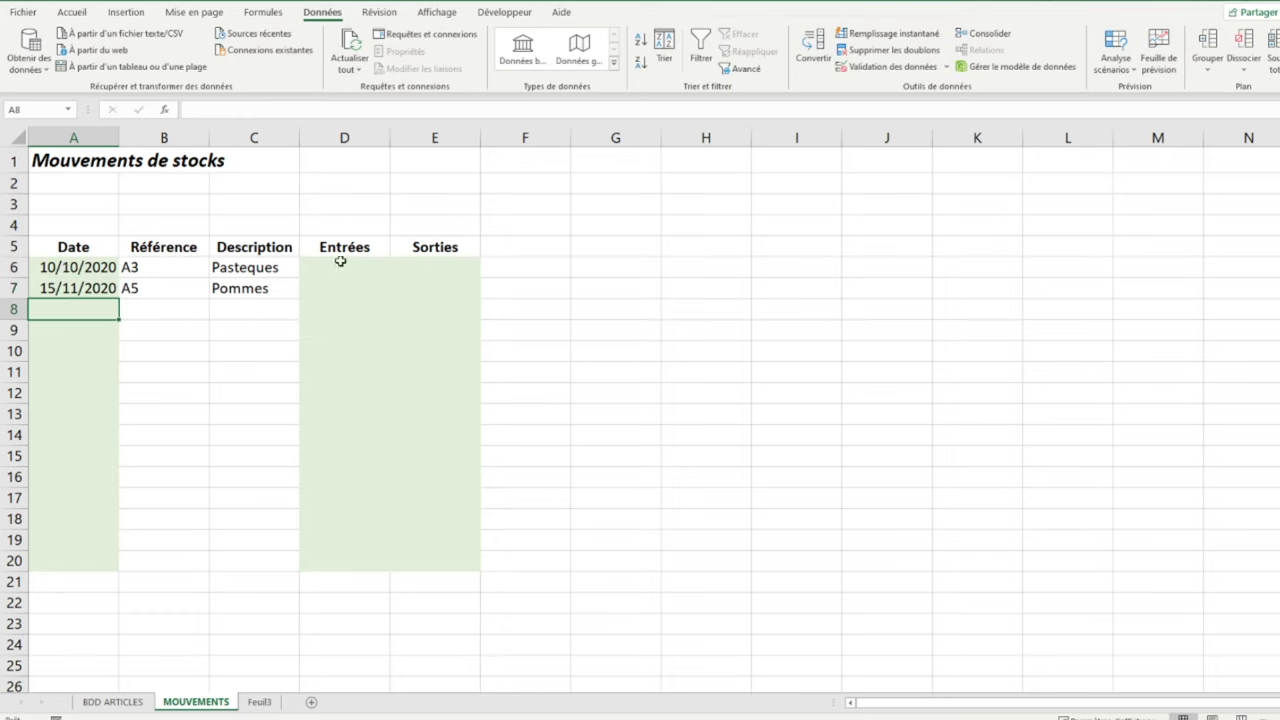
Enter 20 under Entrées for Pasteques and 500 under Sorties for Pommes
{"action": "left_click", "coordinate": [349, 267]}
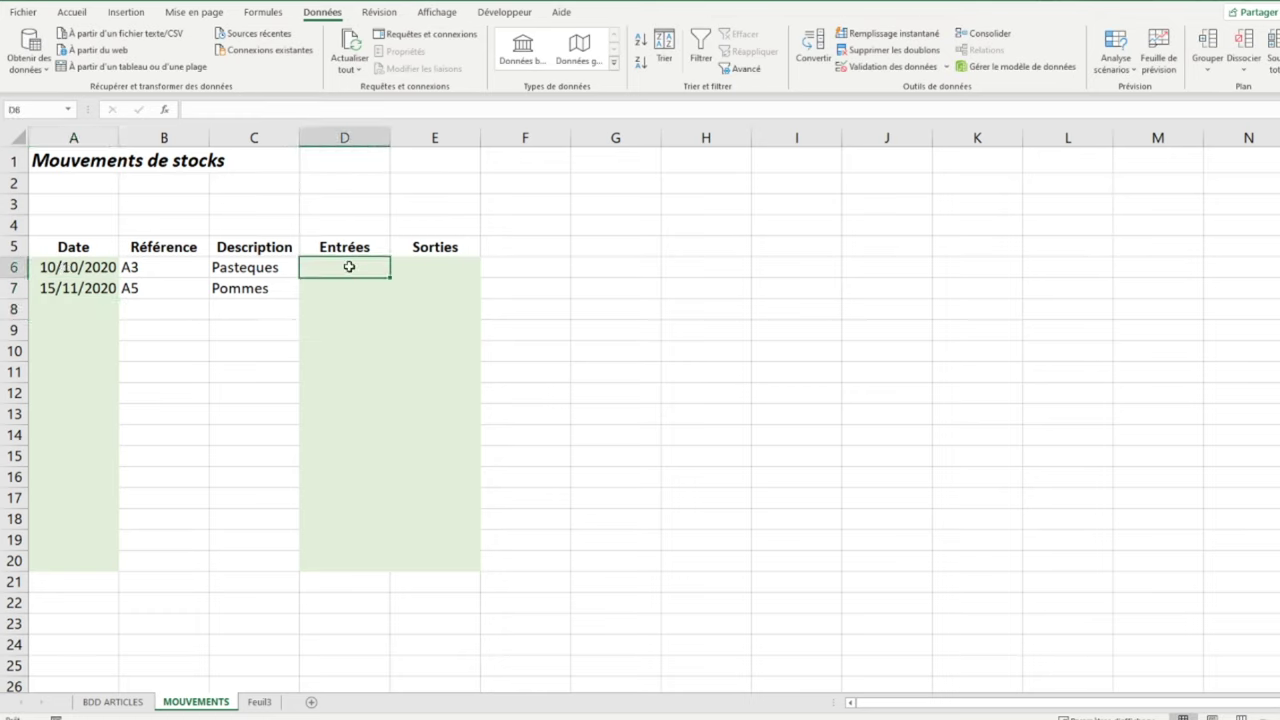
{"action": "type", "text": "20"}
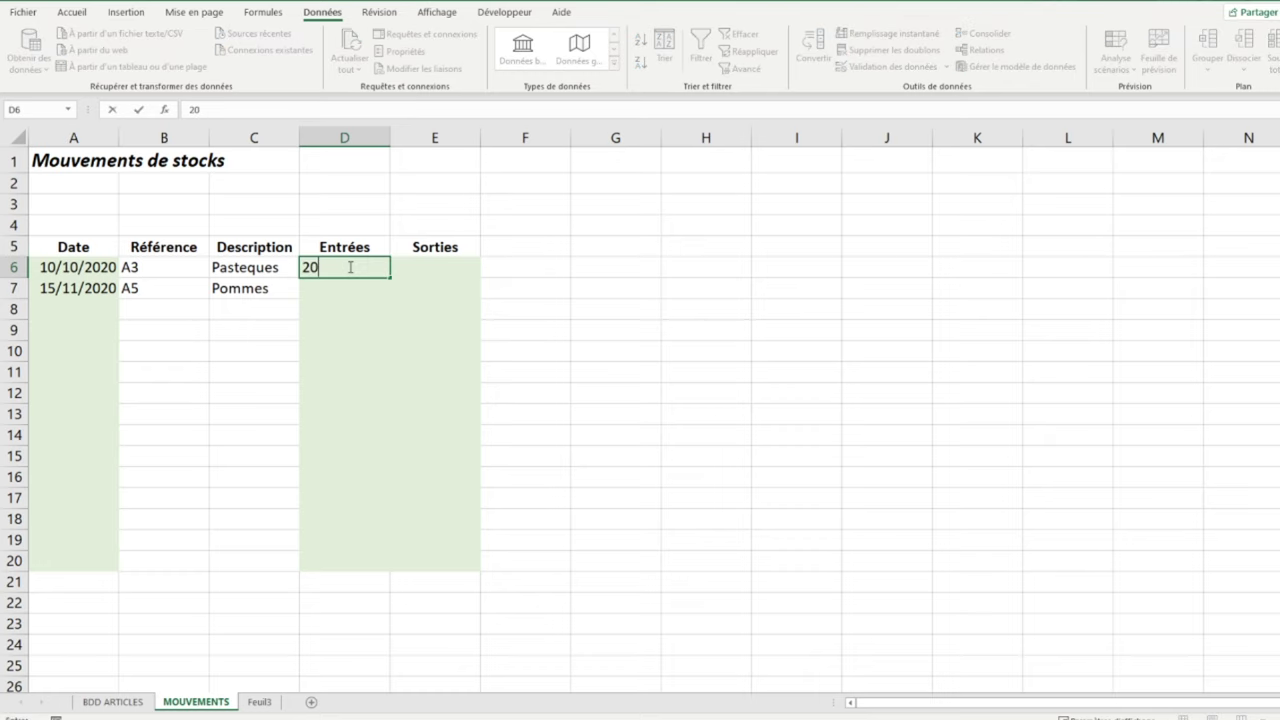
{"action": "key", "text": "Return"}
{"action": "key", "text": "Right"}
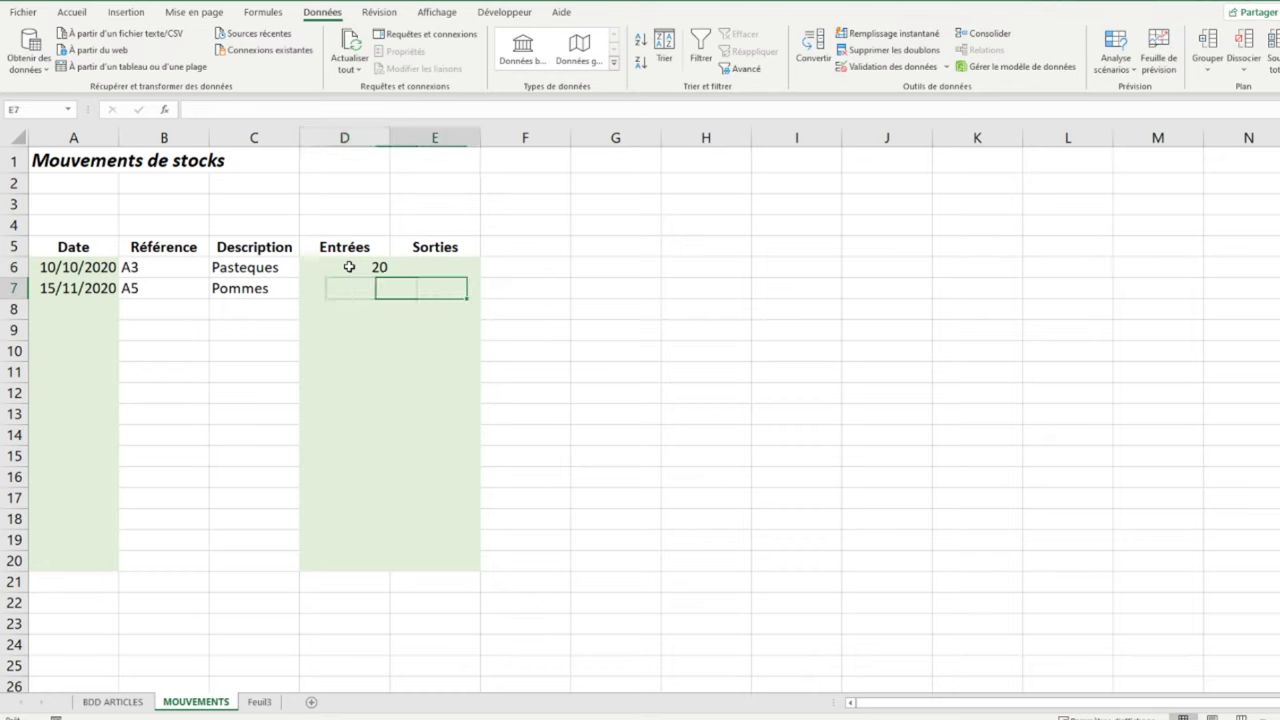
{"action": "type", "text": "500"}
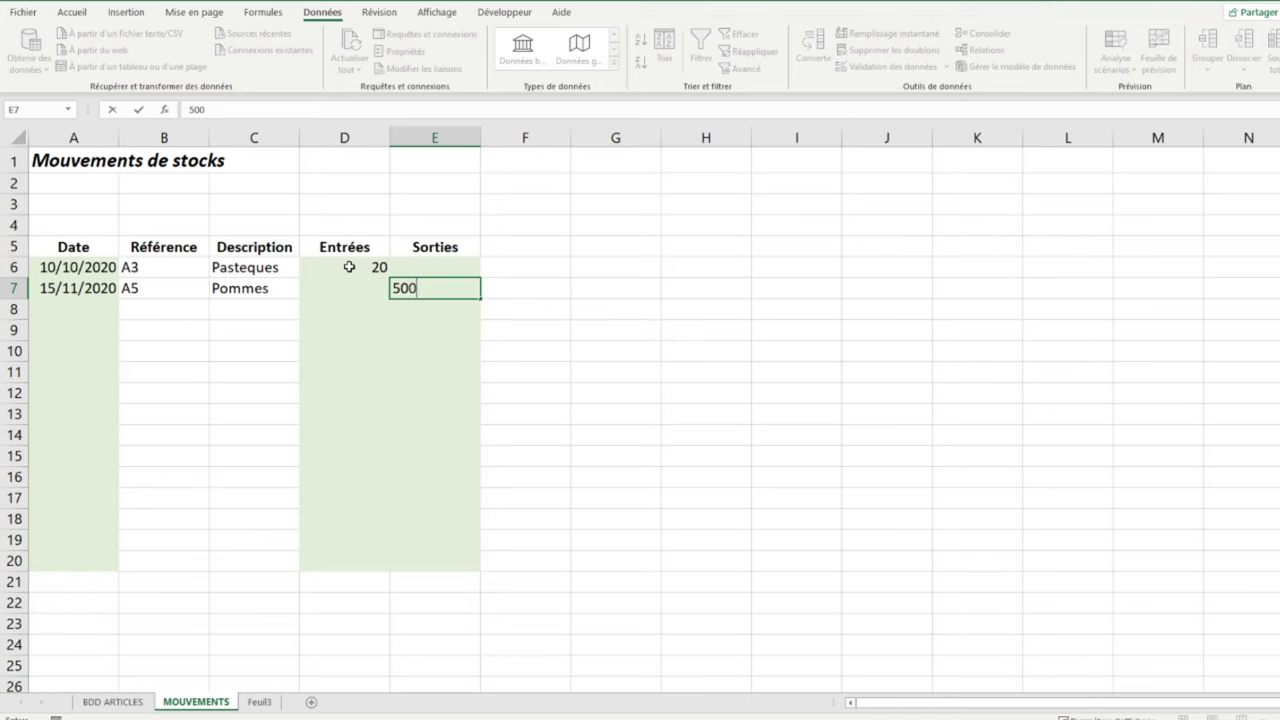
{"action": "key", "text": "Return"}
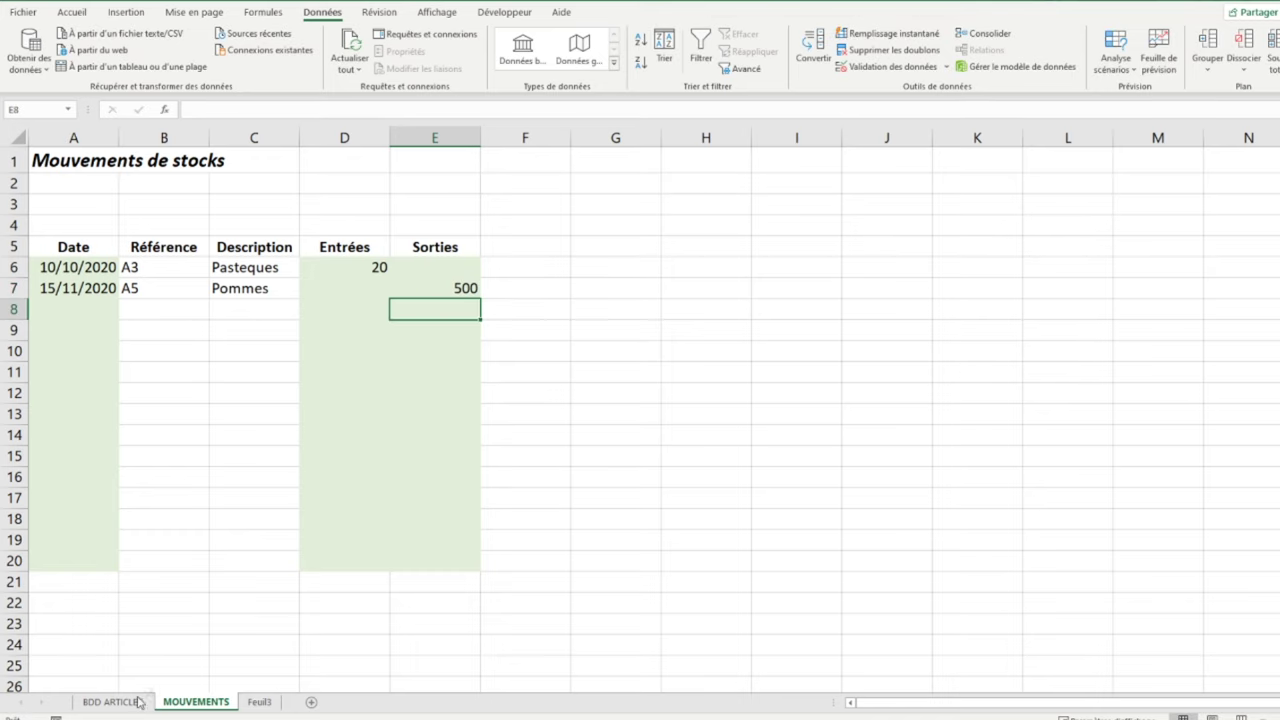
{"action": "left_click", "coordinate": [118, 702]}
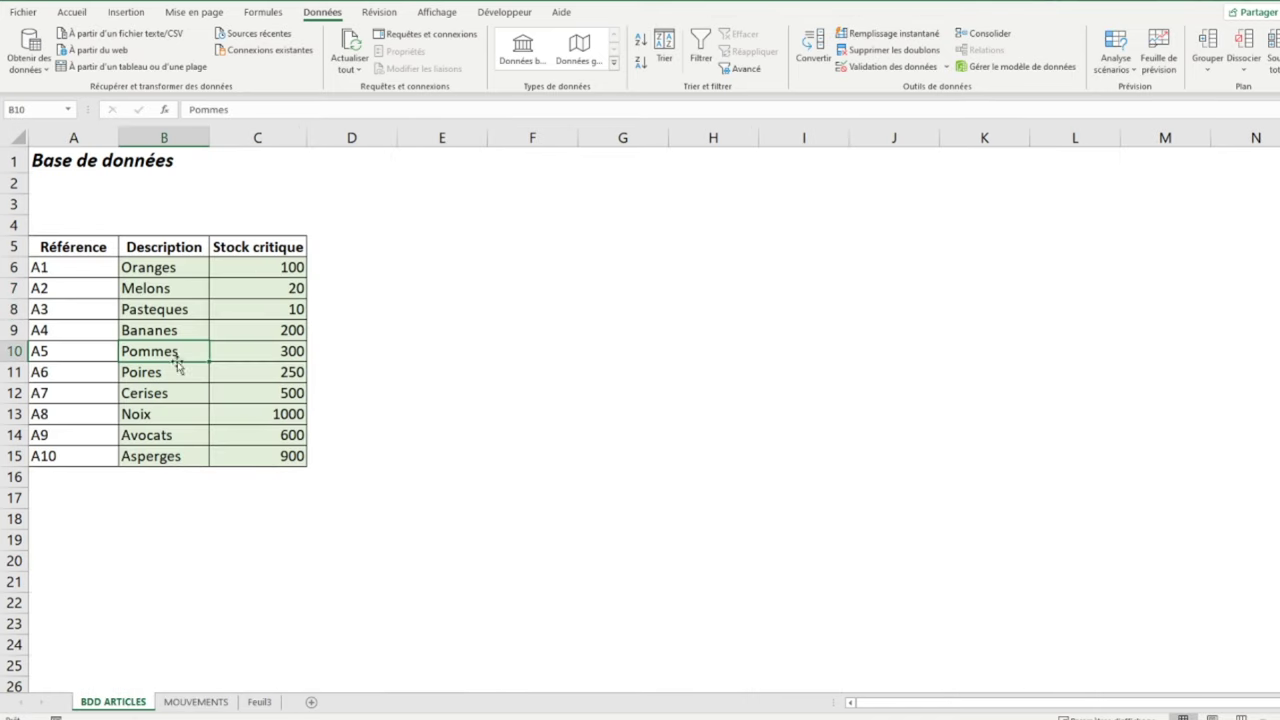